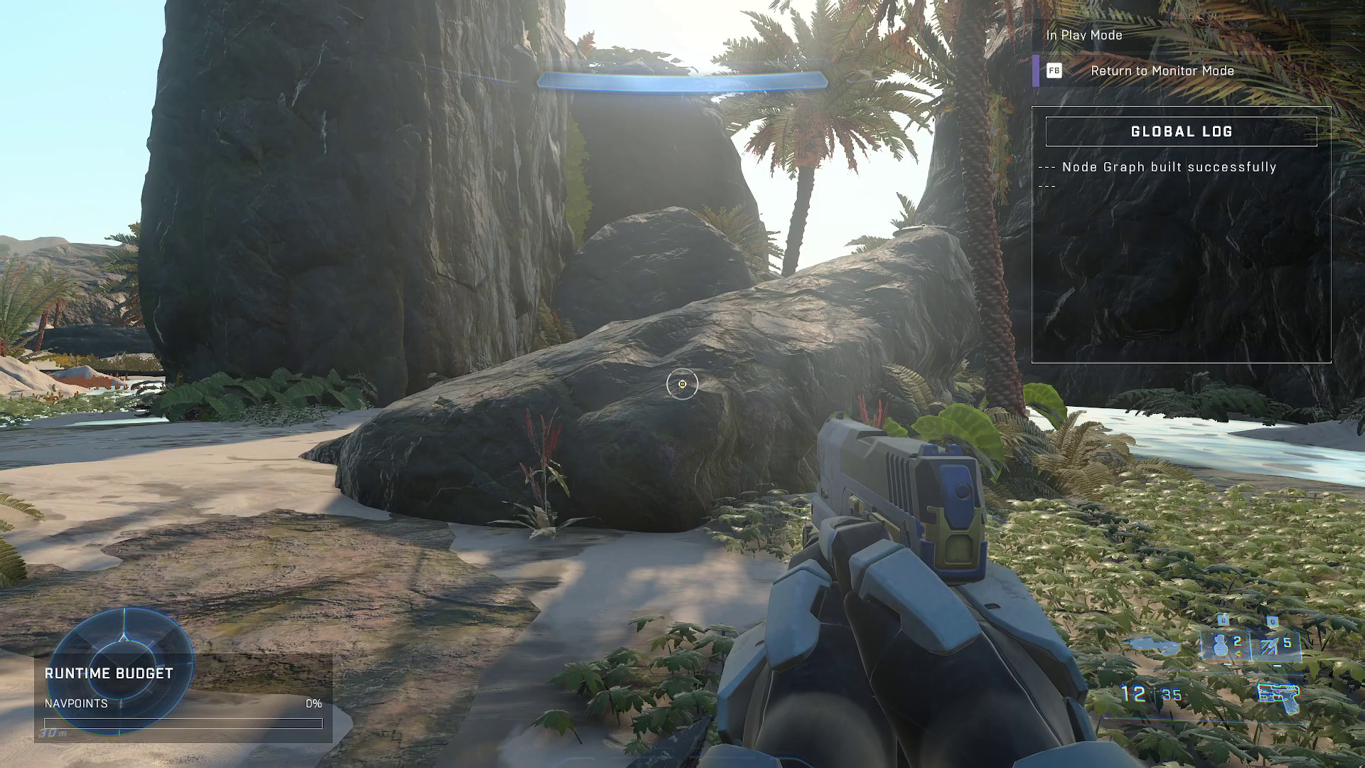
# Step: Walk around the island map in play mode to examine the rocks, waterfall and shoreline
pyautogui.press('a')
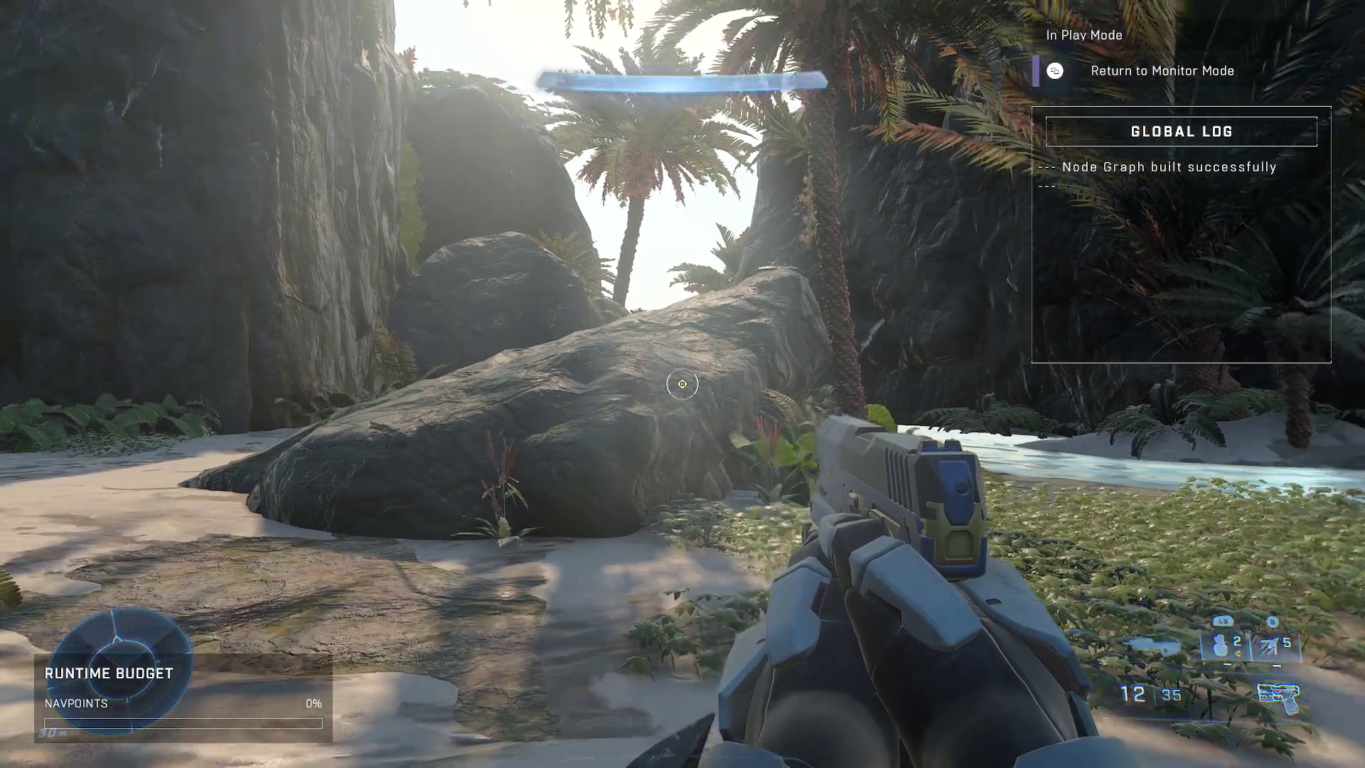
pyautogui.moveTo(682, 384)
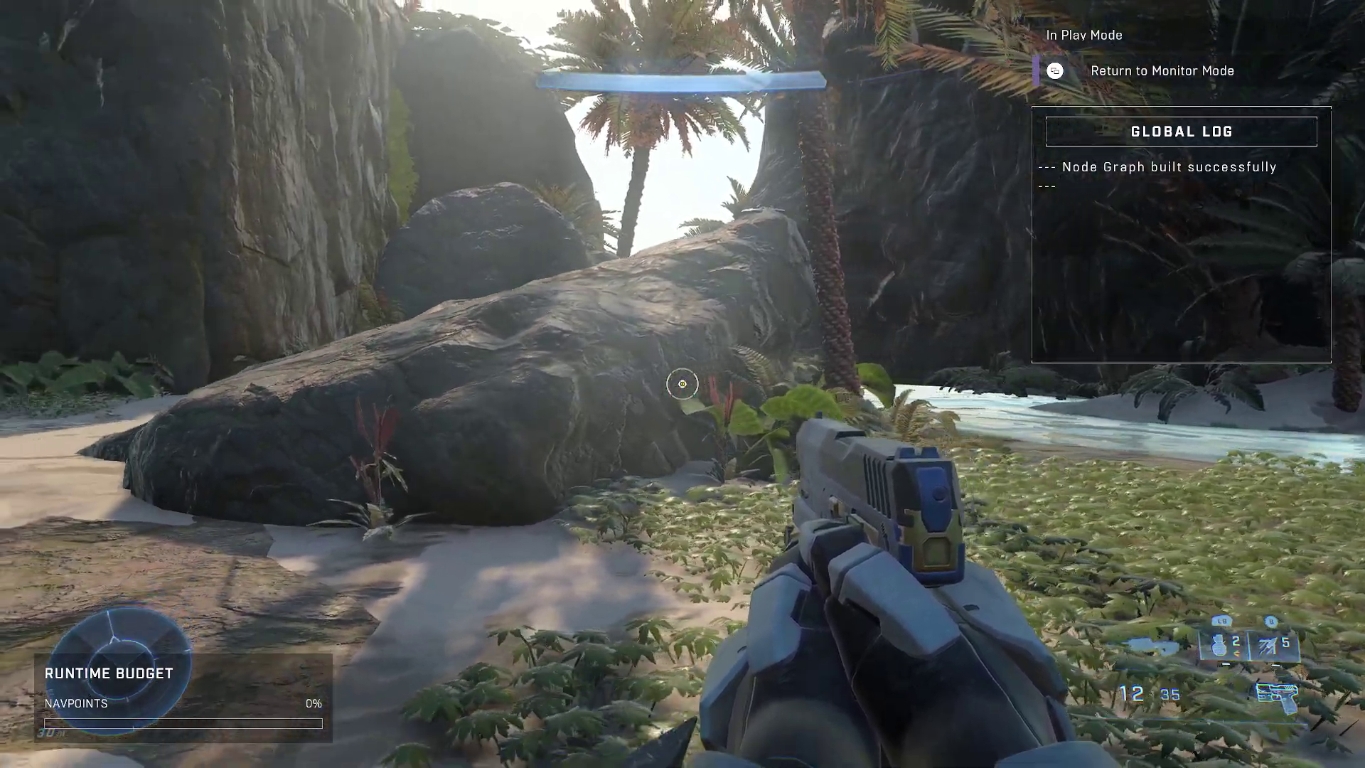
pyautogui.press('w')
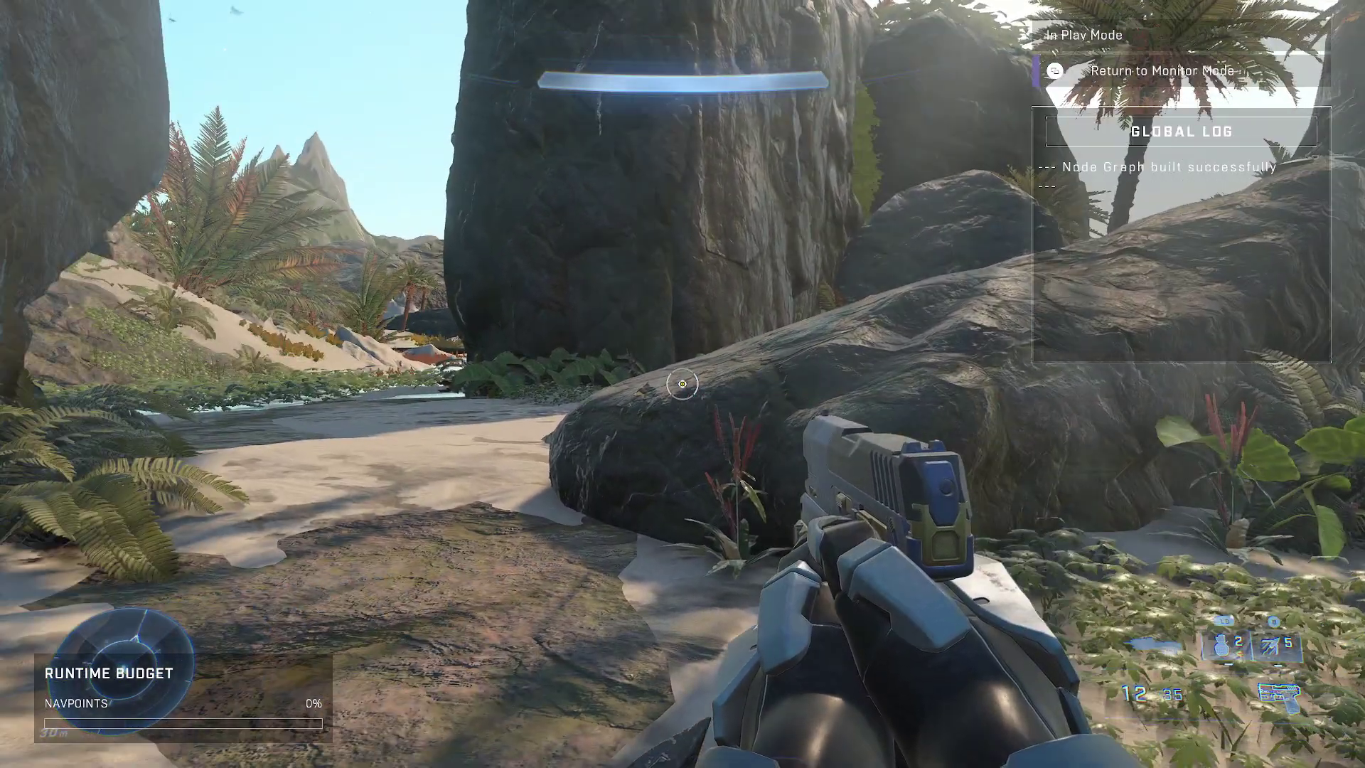
pyautogui.press('s')
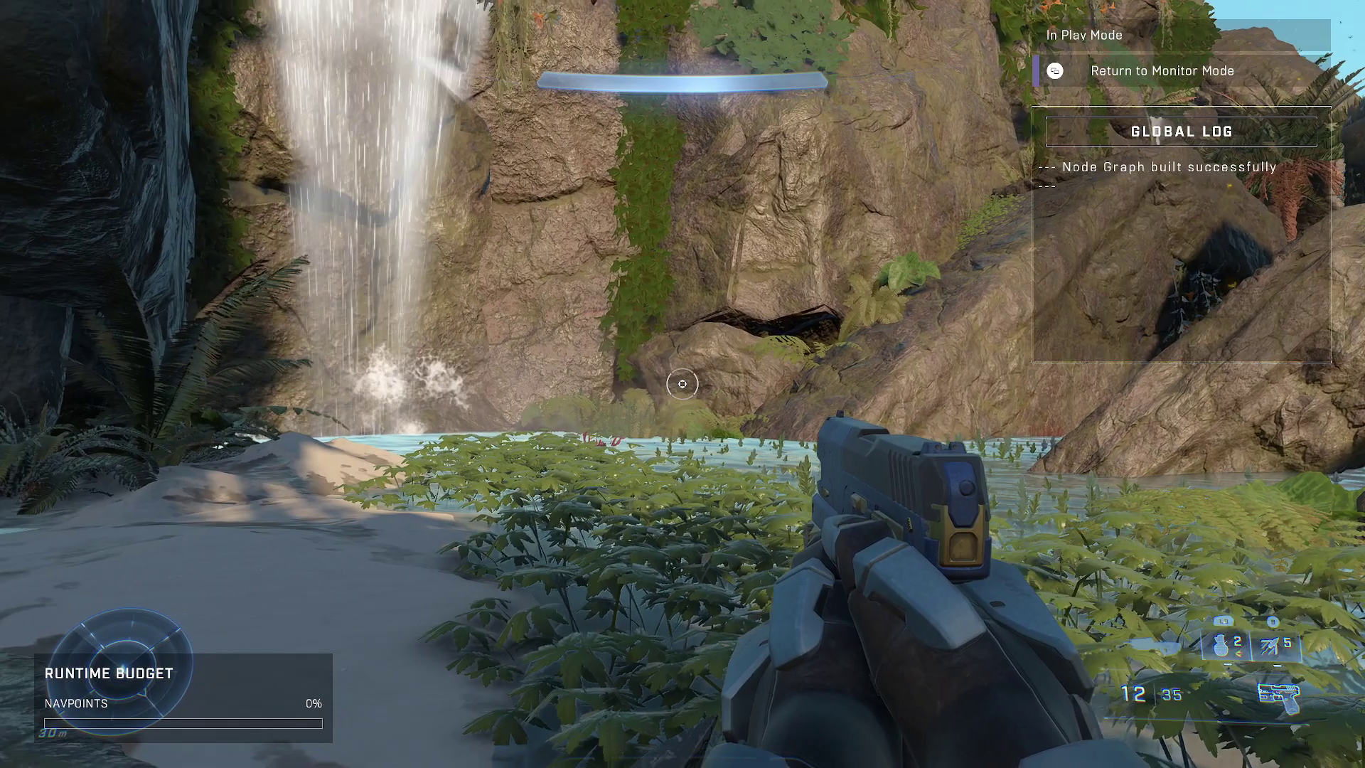
pyautogui.press('w')
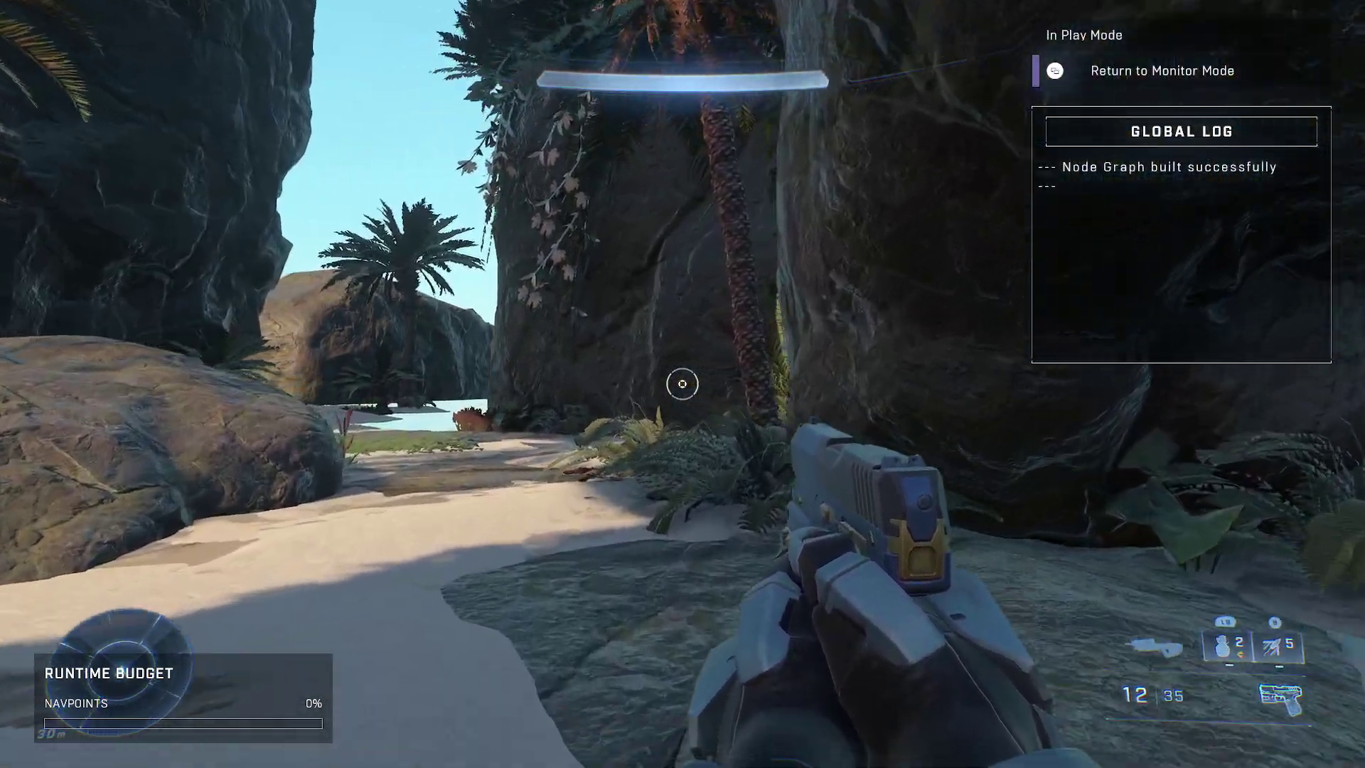
pyautogui.press('w')
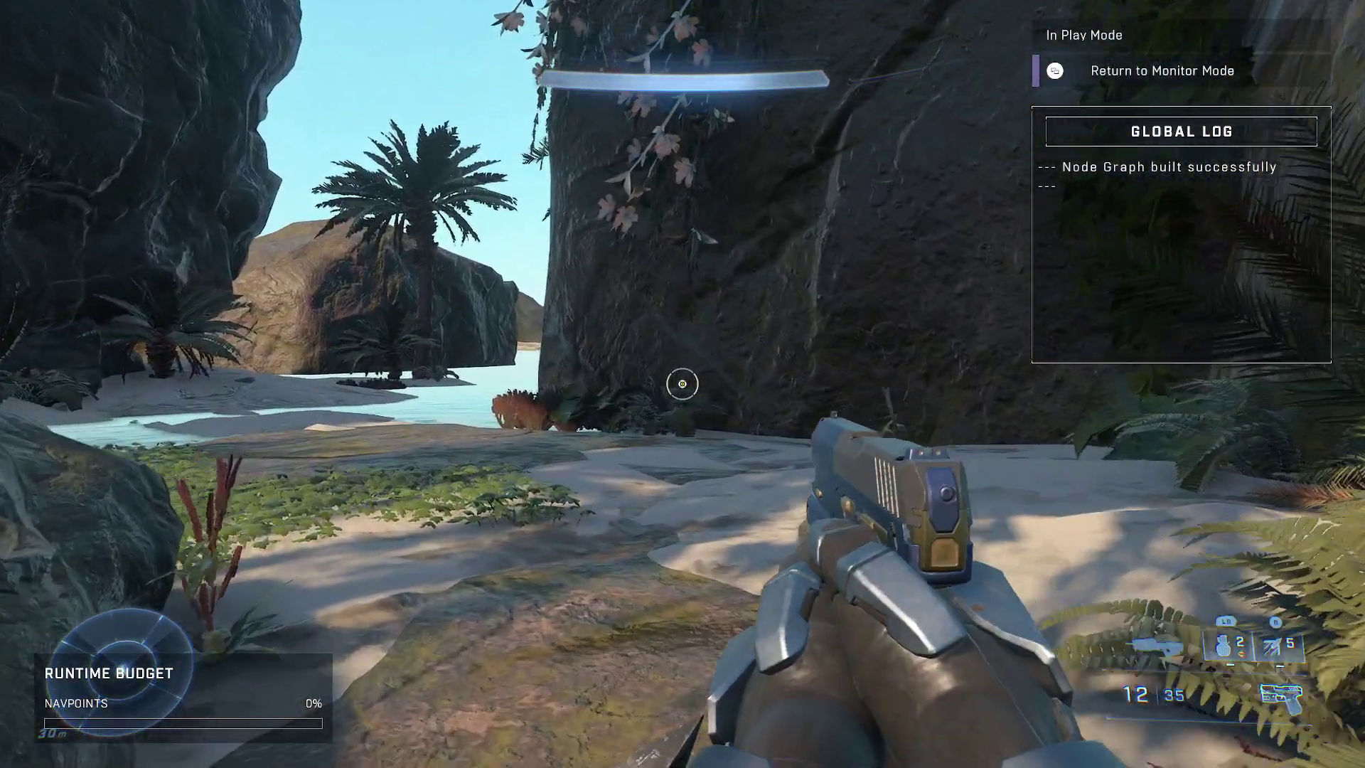
pyautogui.press('w')
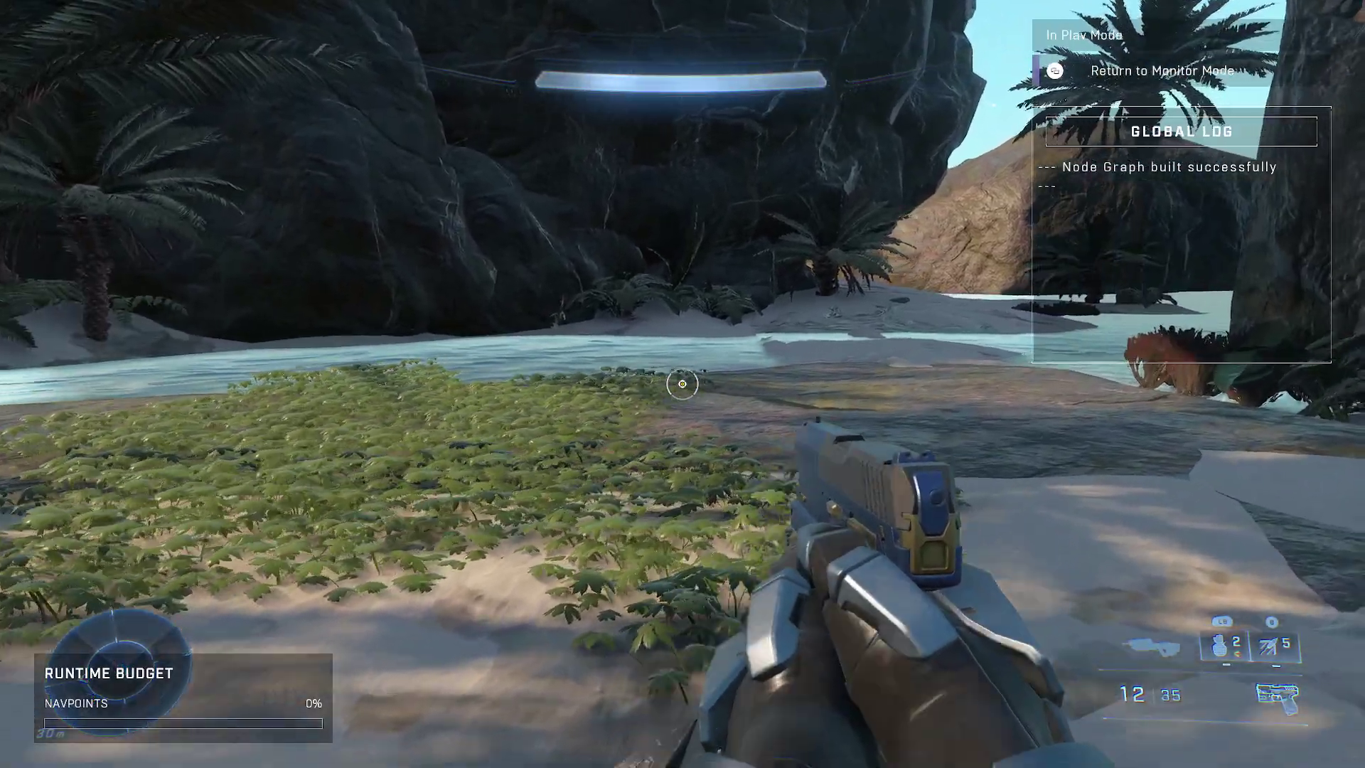
pyautogui.press('w')
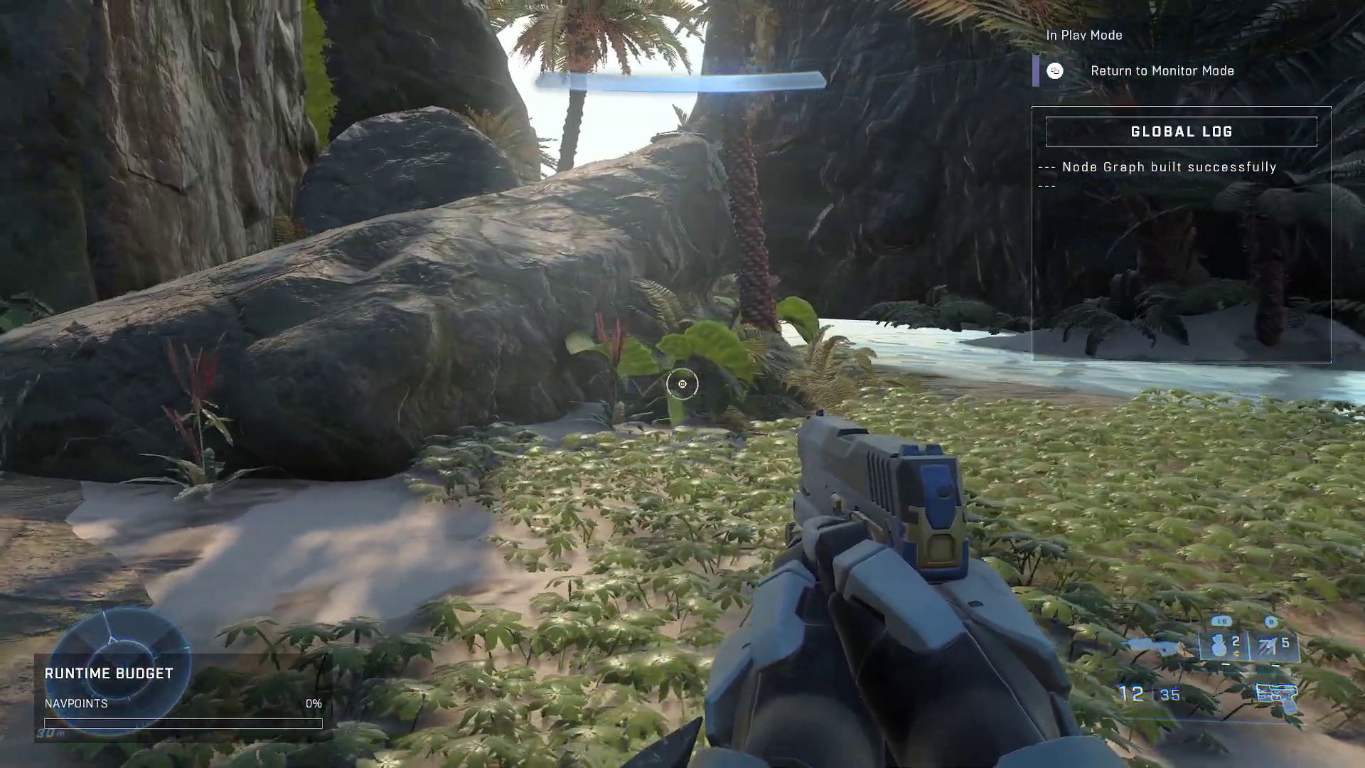
pyautogui.press('w')
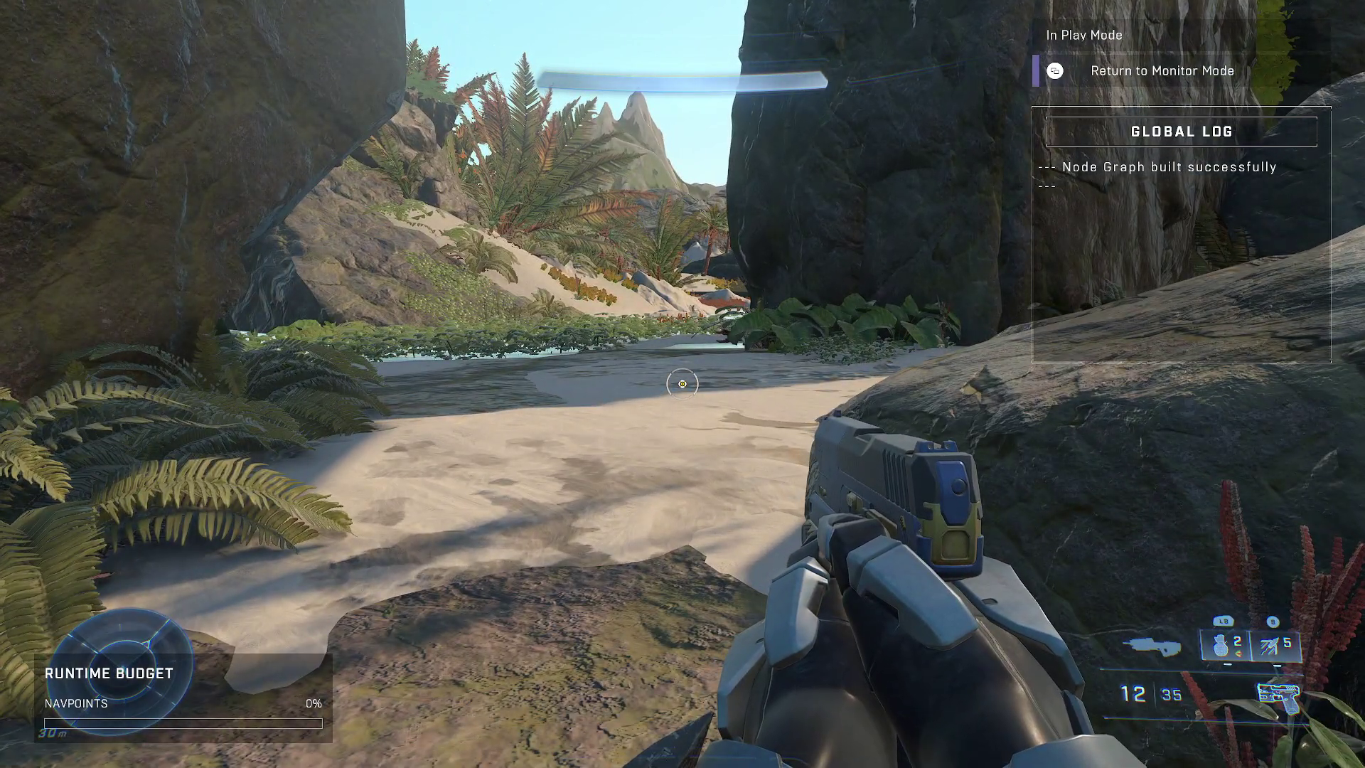
# Step: Return to monitor mode and hide the Blockers folder
pyautogui.press('Tab')
pyautogui.press('w')
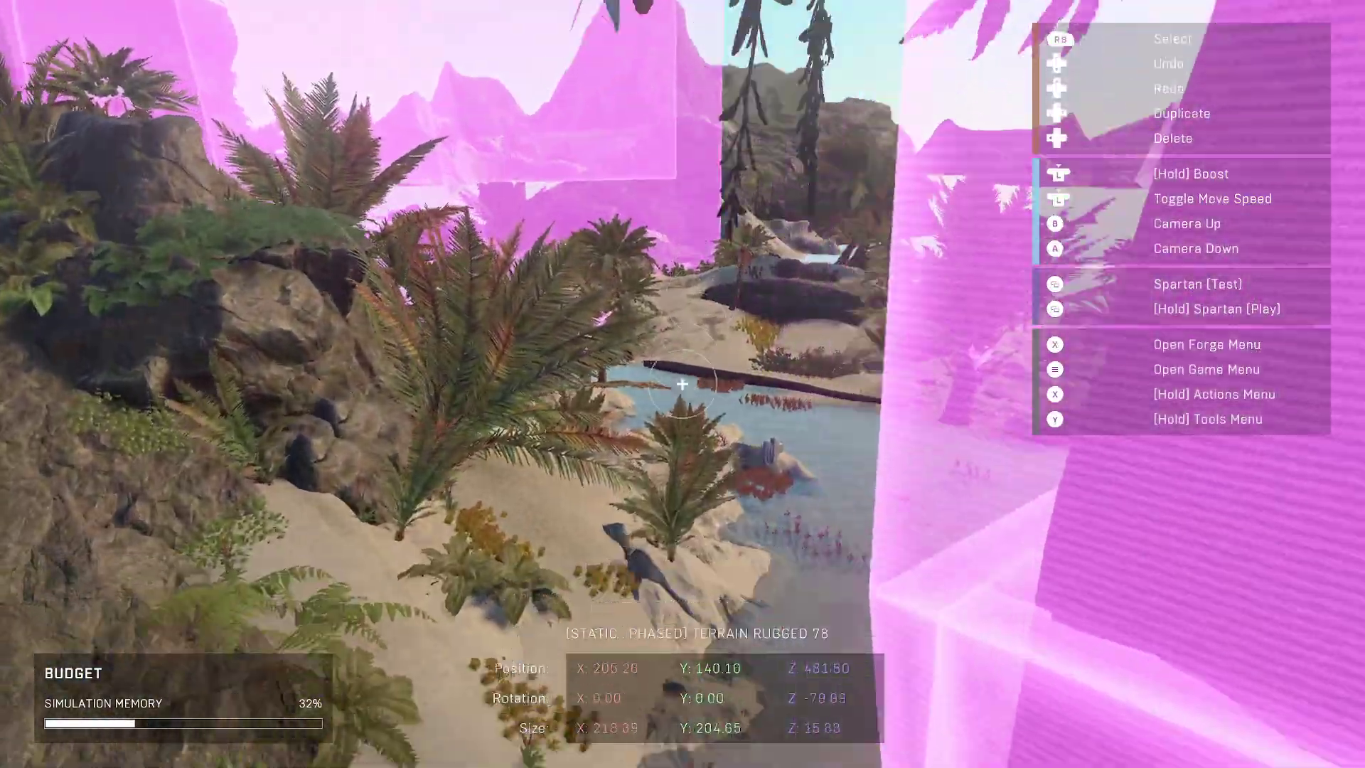
pyautogui.press('w')
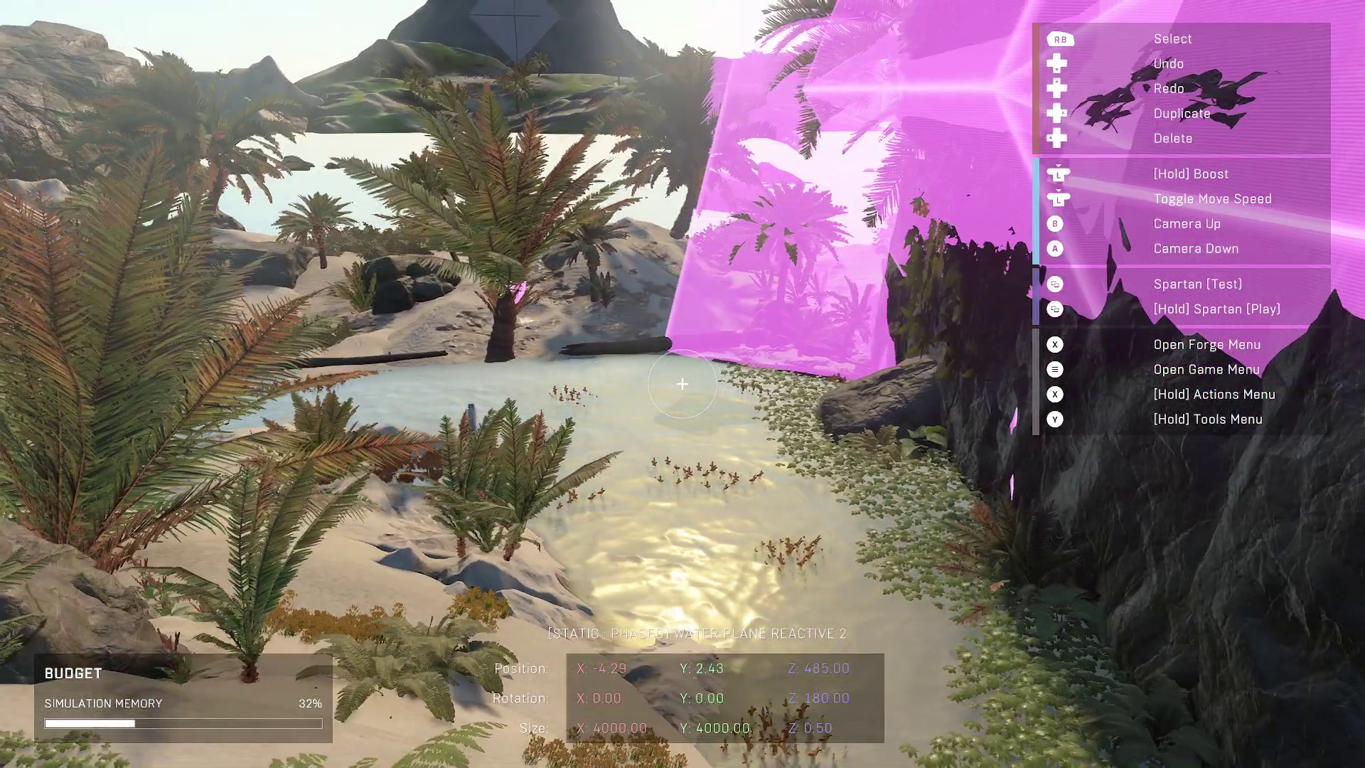
pyautogui.press('r')
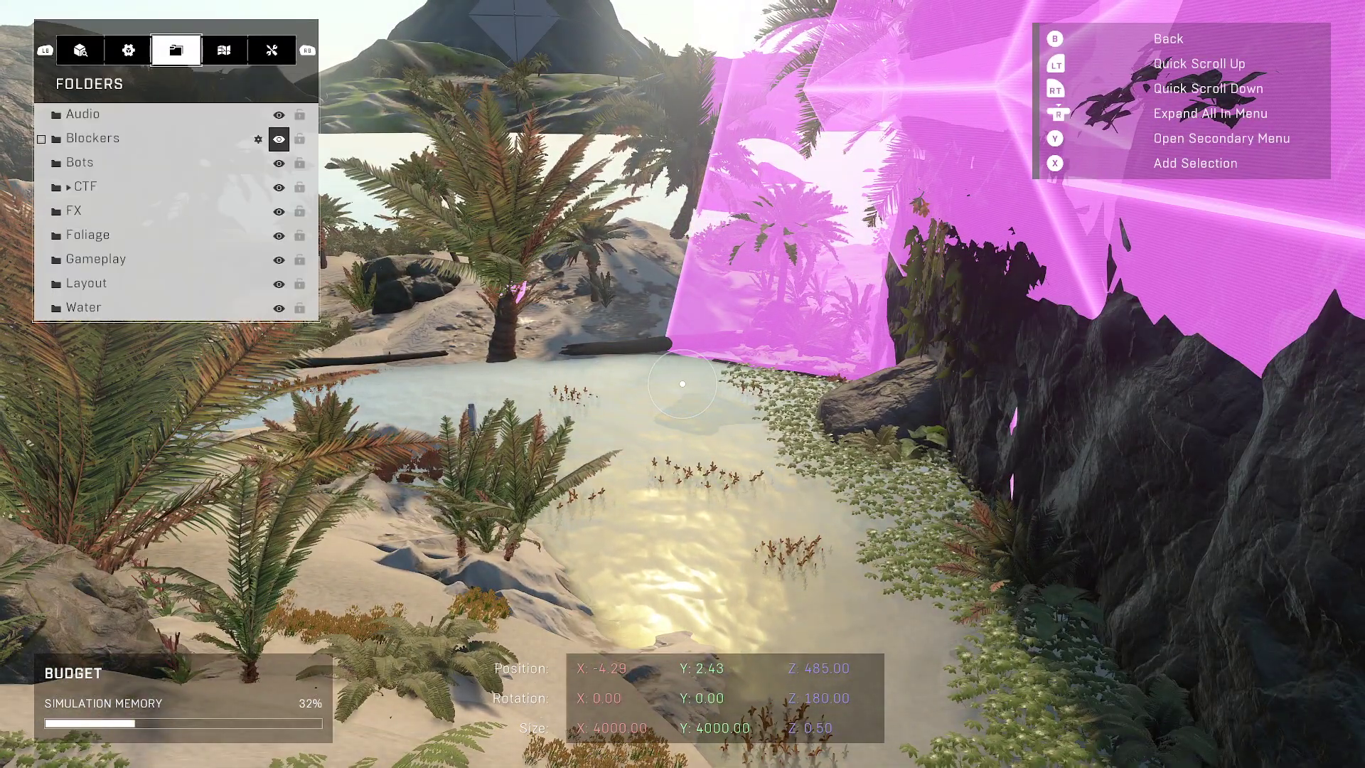
pyautogui.press('Return')
pyautogui.press('Escape')
# Step: Fly over to the waterfall and select the Named Location Volume floating beside it
pyautogui.press('a')
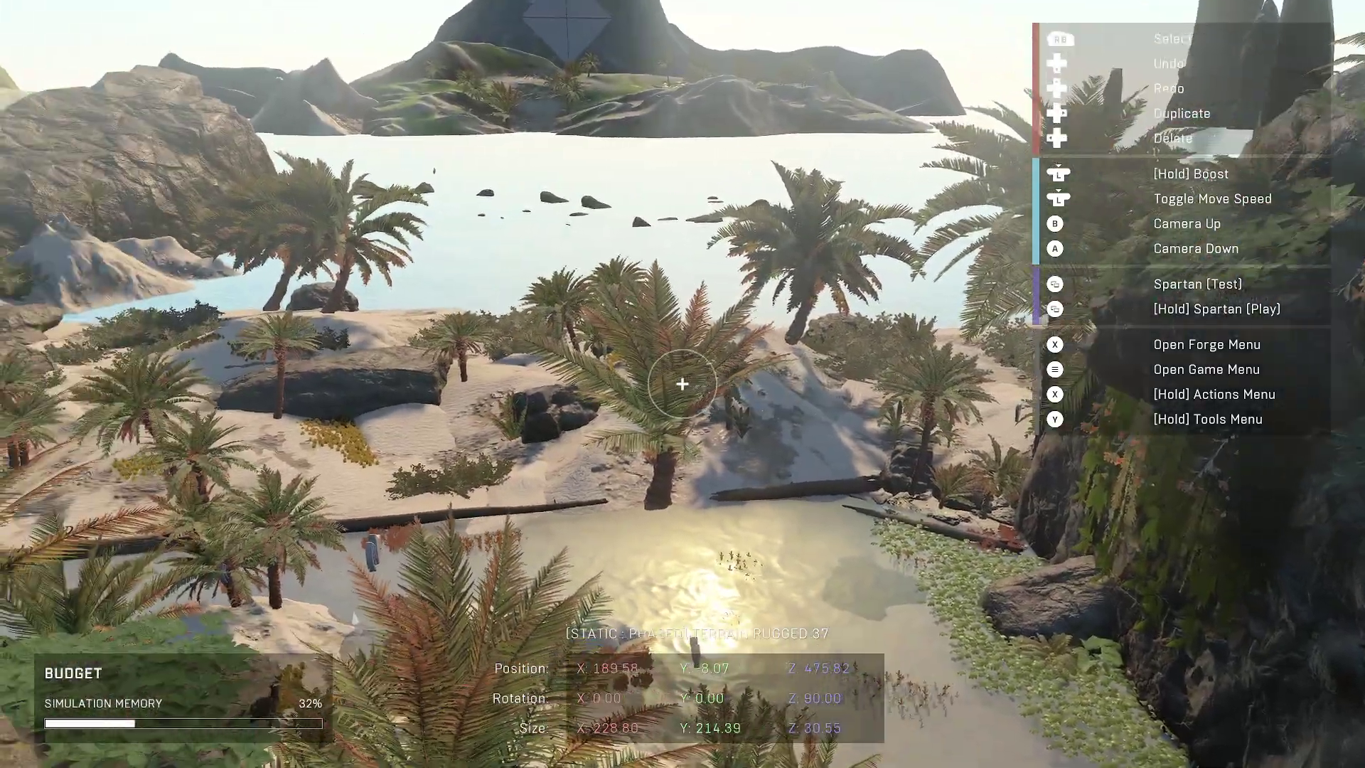
pyautogui.press('w')
pyautogui.press('w')
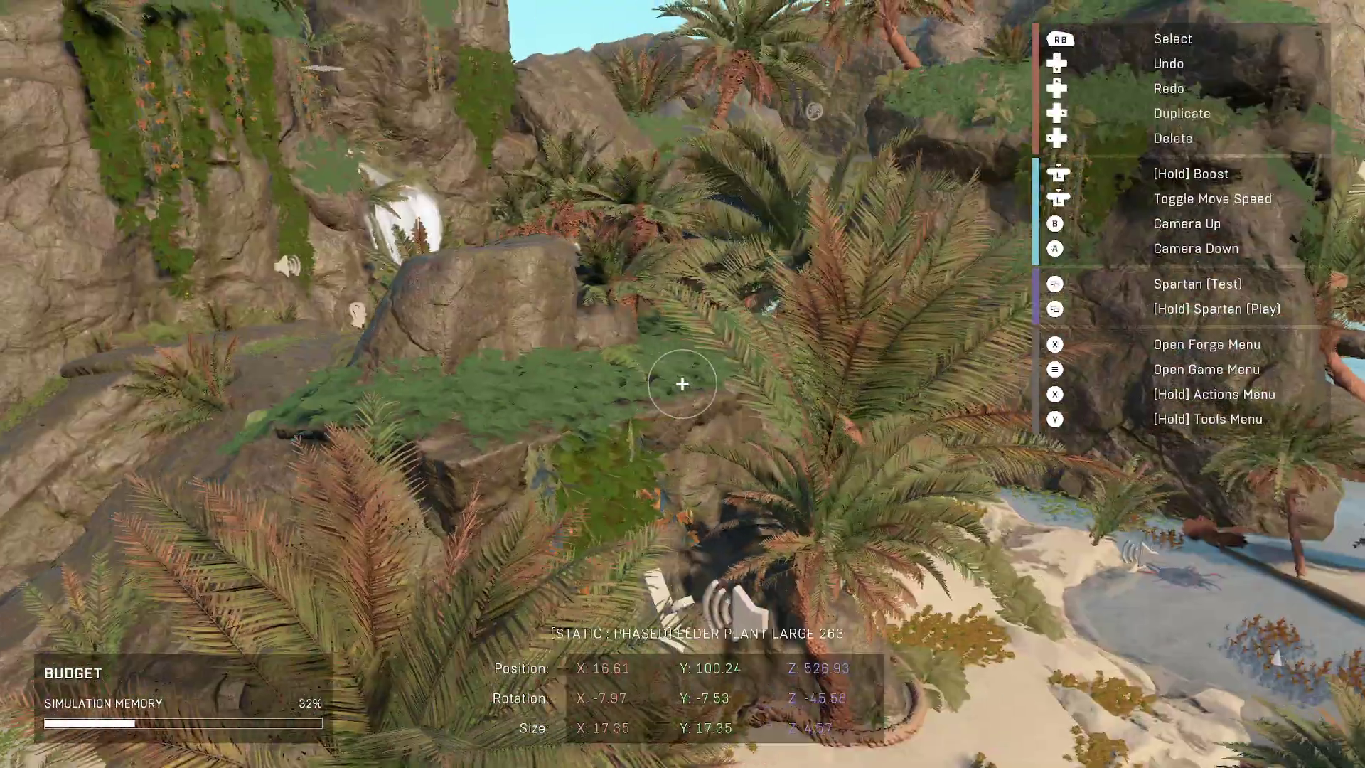
pyautogui.press('s')
pyautogui.press('w')
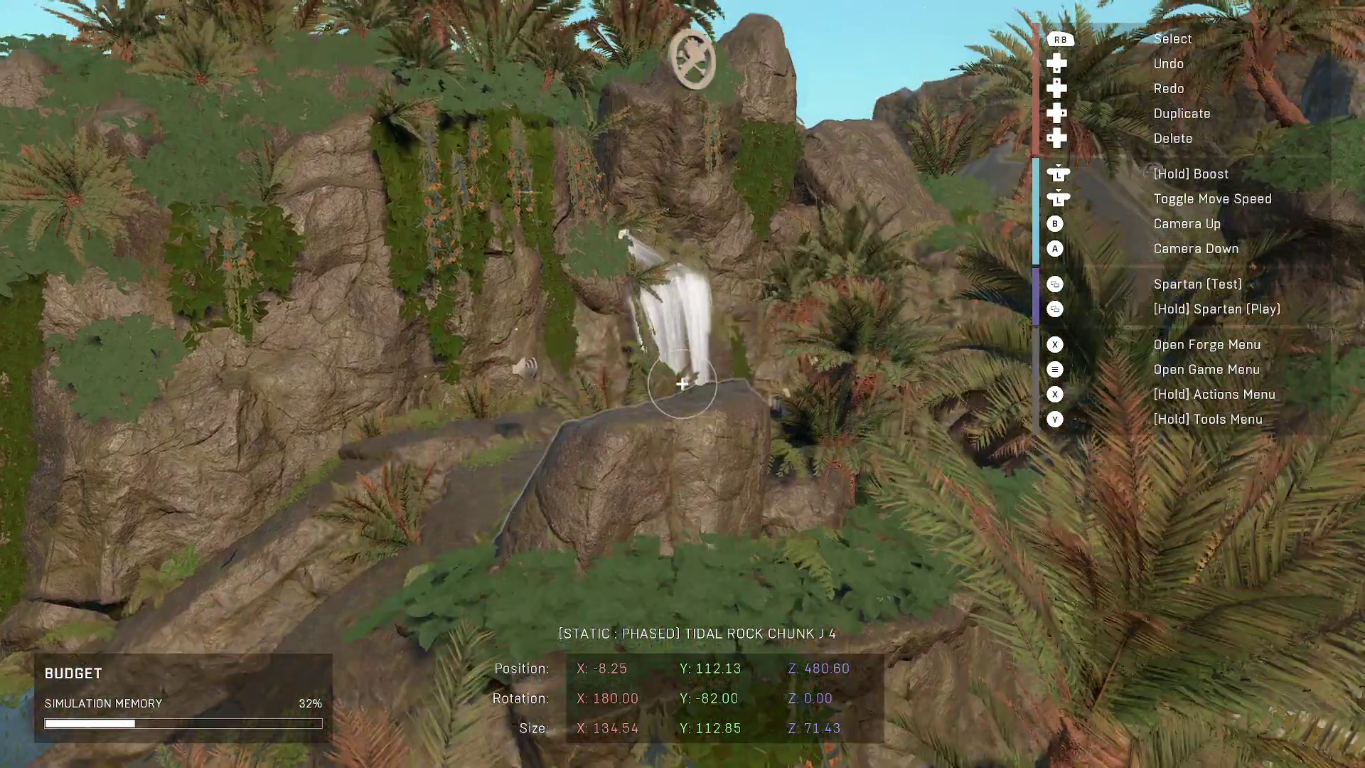
pyautogui.press('w')
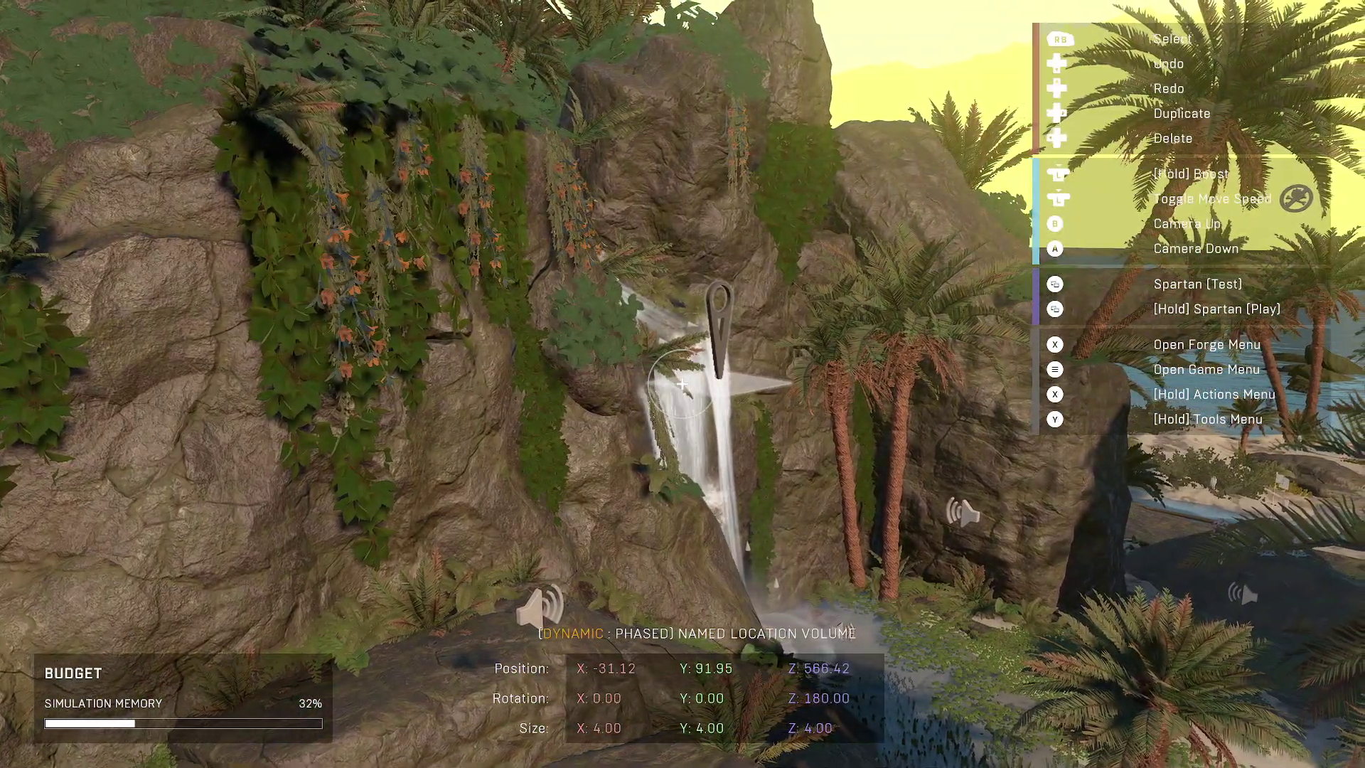
pyautogui.click(682, 384)
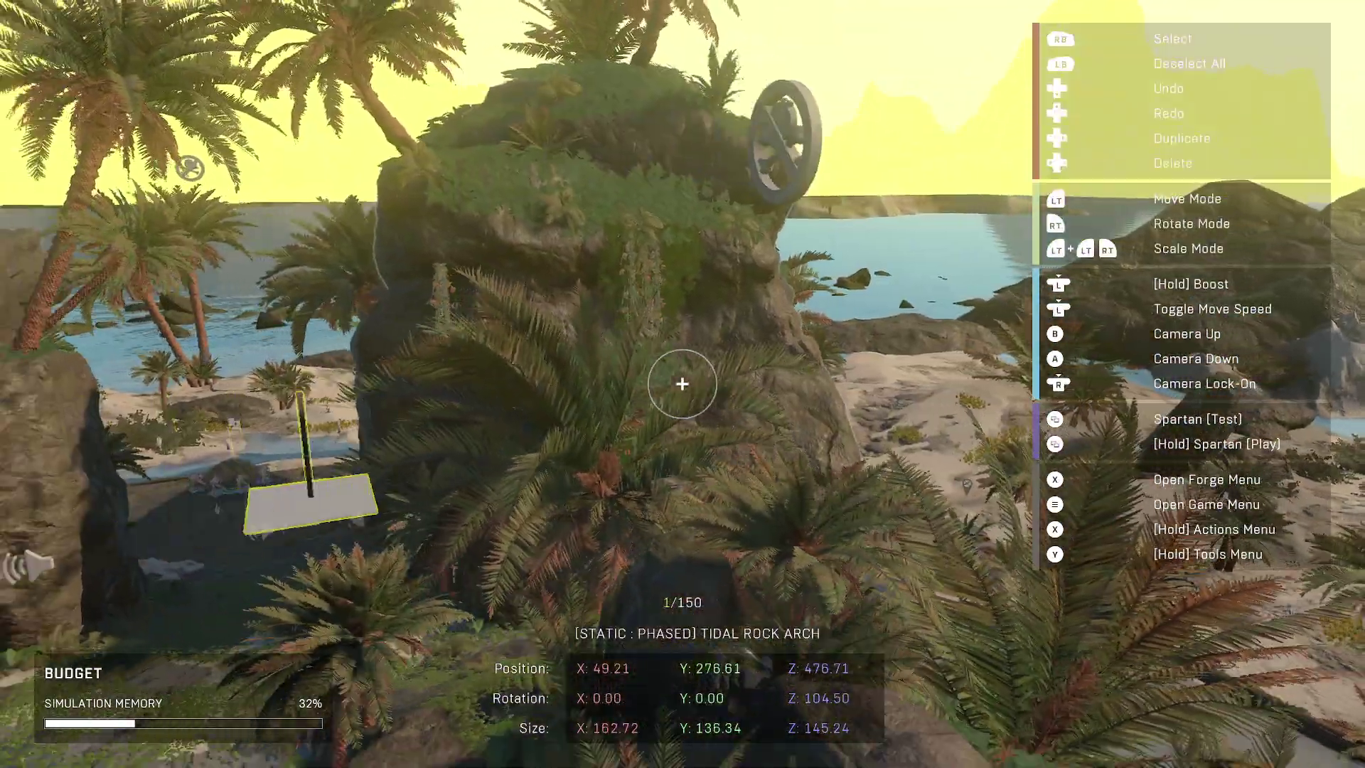
# Step: Examine the selected Named Location Volume's boundary from around the island and from outside it
pyautogui.press('w')
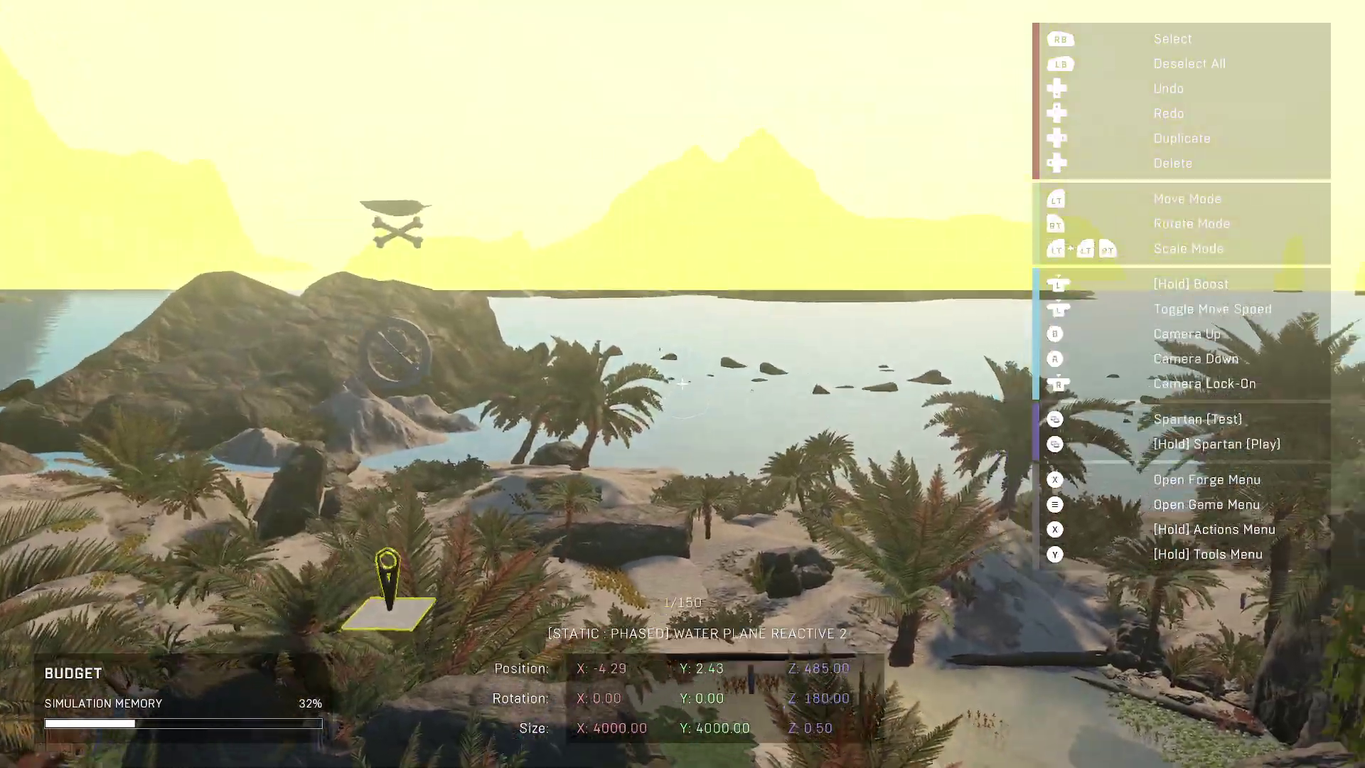
pyautogui.press('q')
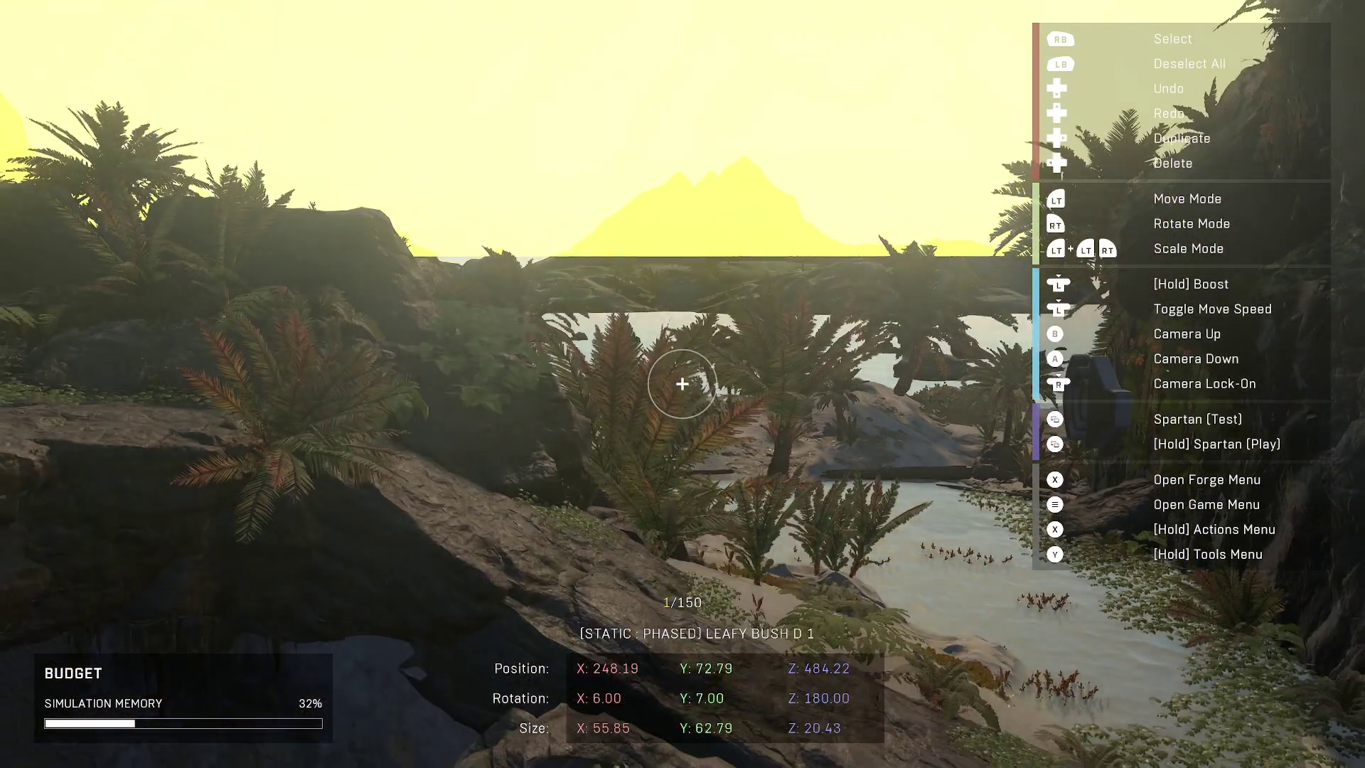
pyautogui.press('e')
pyautogui.press('e')
pyautogui.press('a')
pyautogui.press('a')
pyautogui.press('w')
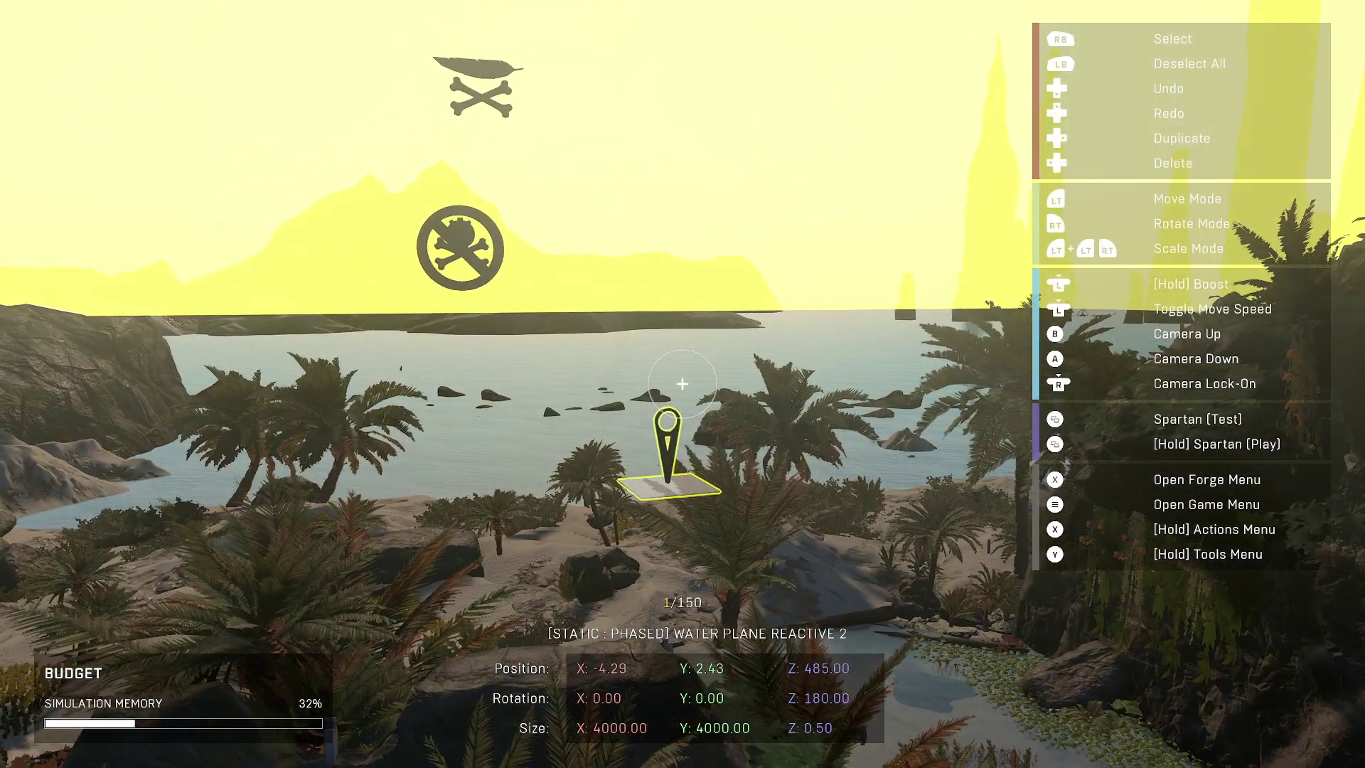
pyautogui.press('space')
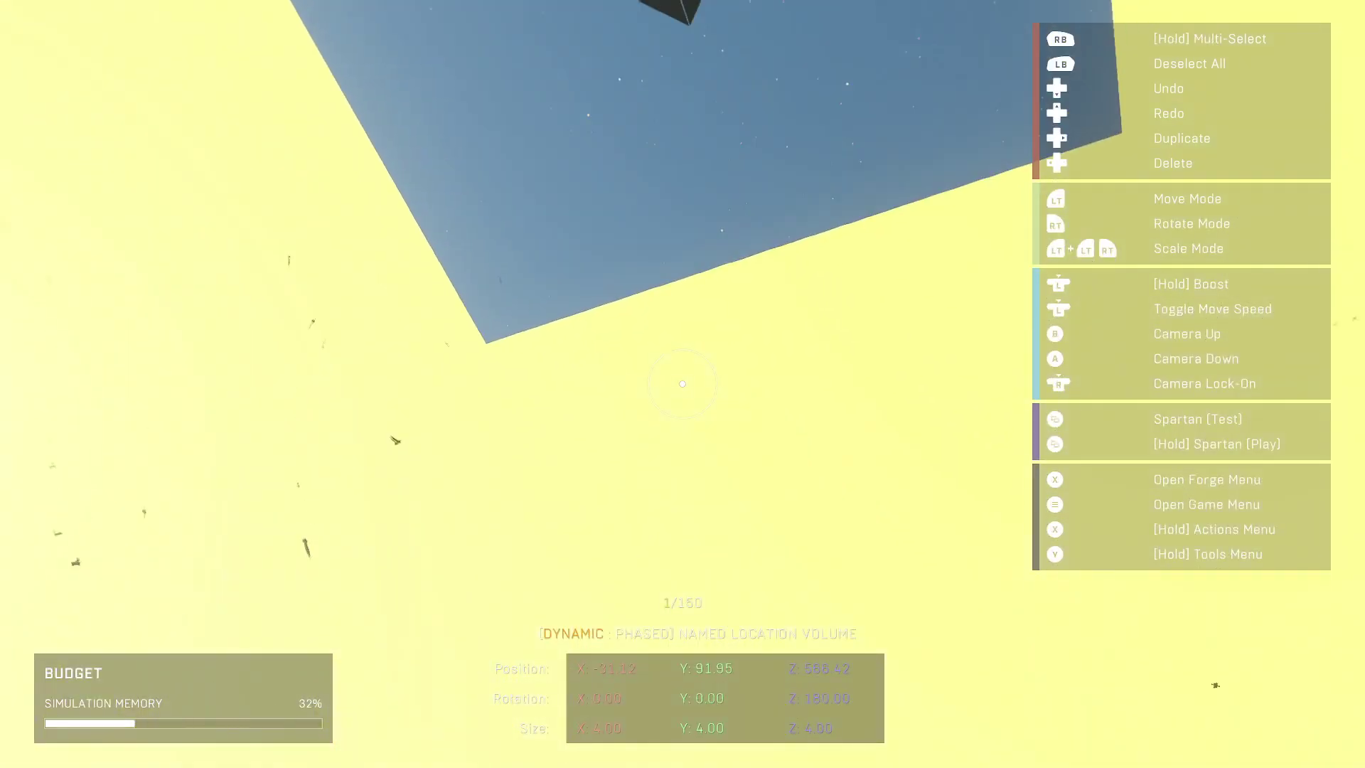
pyautogui.press('d')
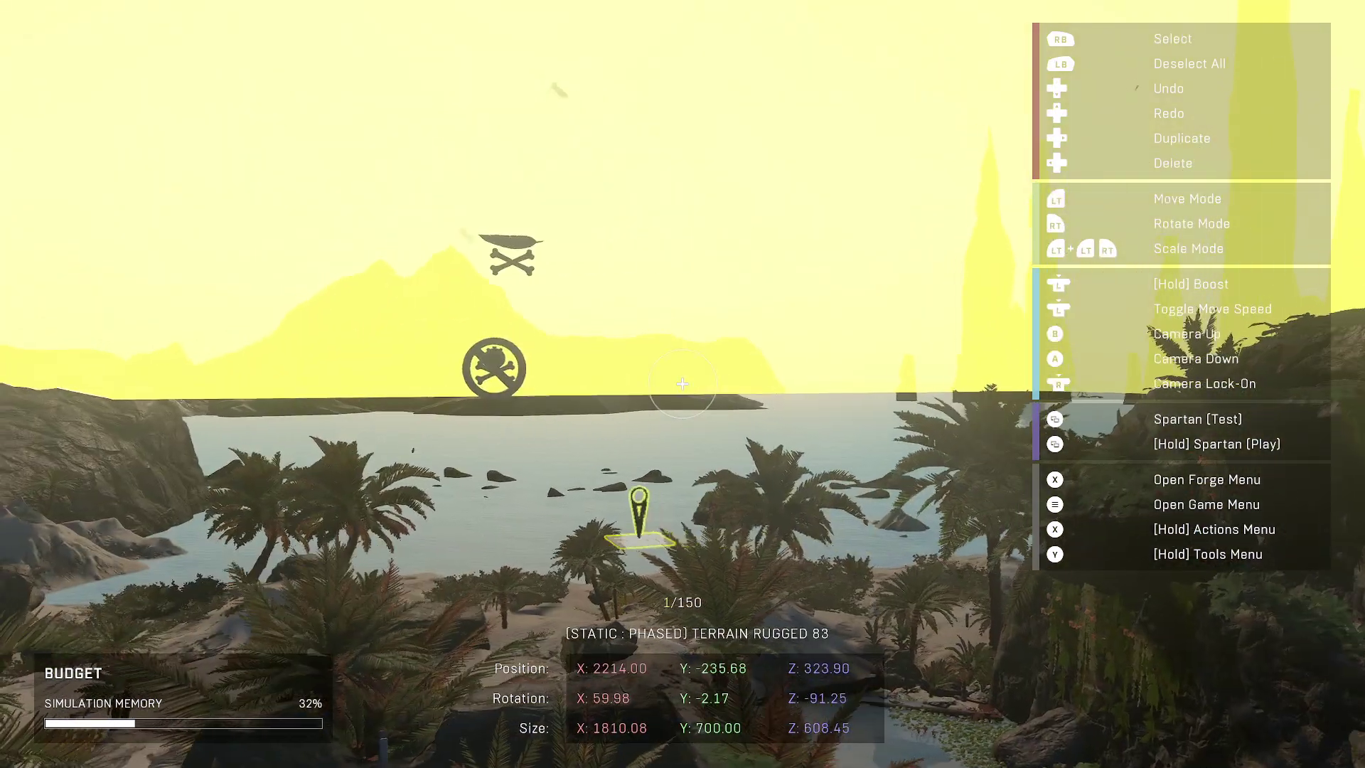
pyautogui.press('w')
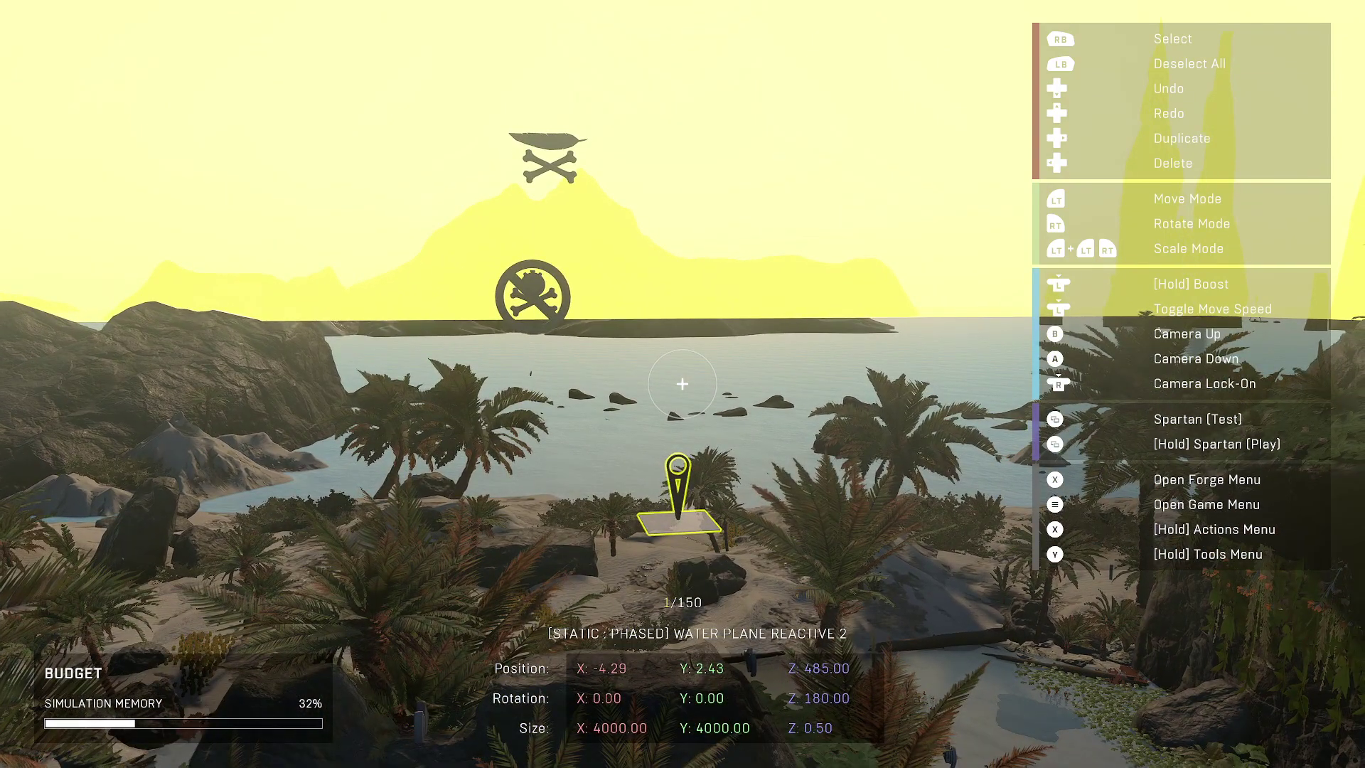
# Step: Inspect the selected volume's boundary and location name properties, and deselect the volume
pyautogui.press('x')
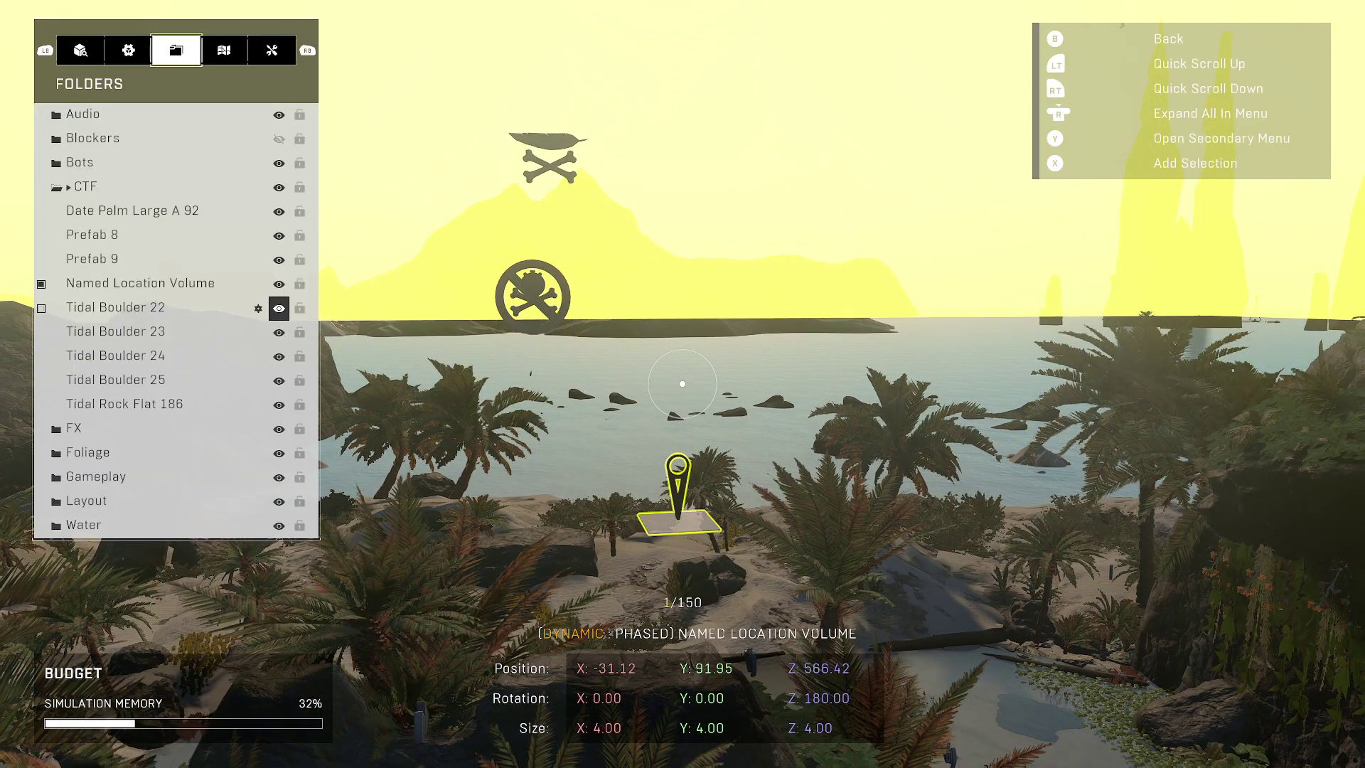
pyautogui.press('q')
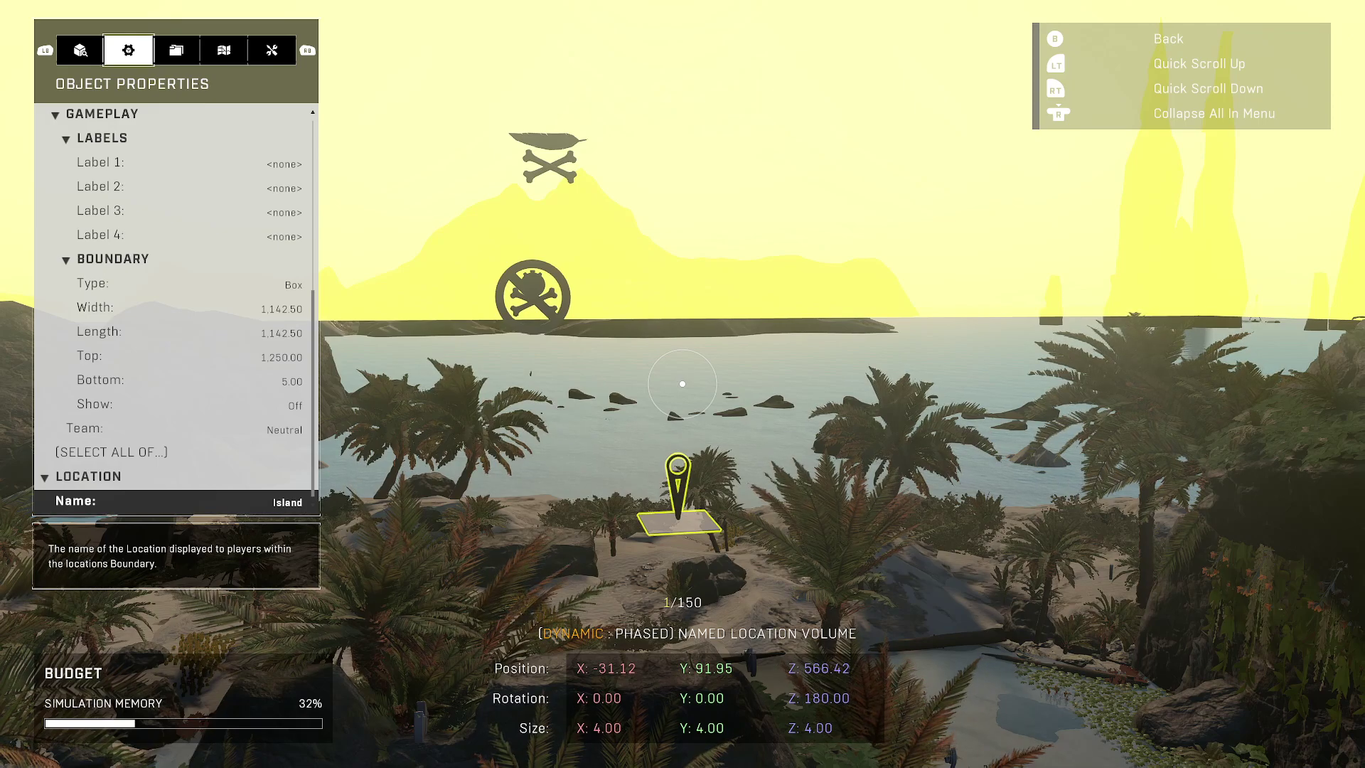
pyautogui.press('Escape')
pyautogui.press('Escape')
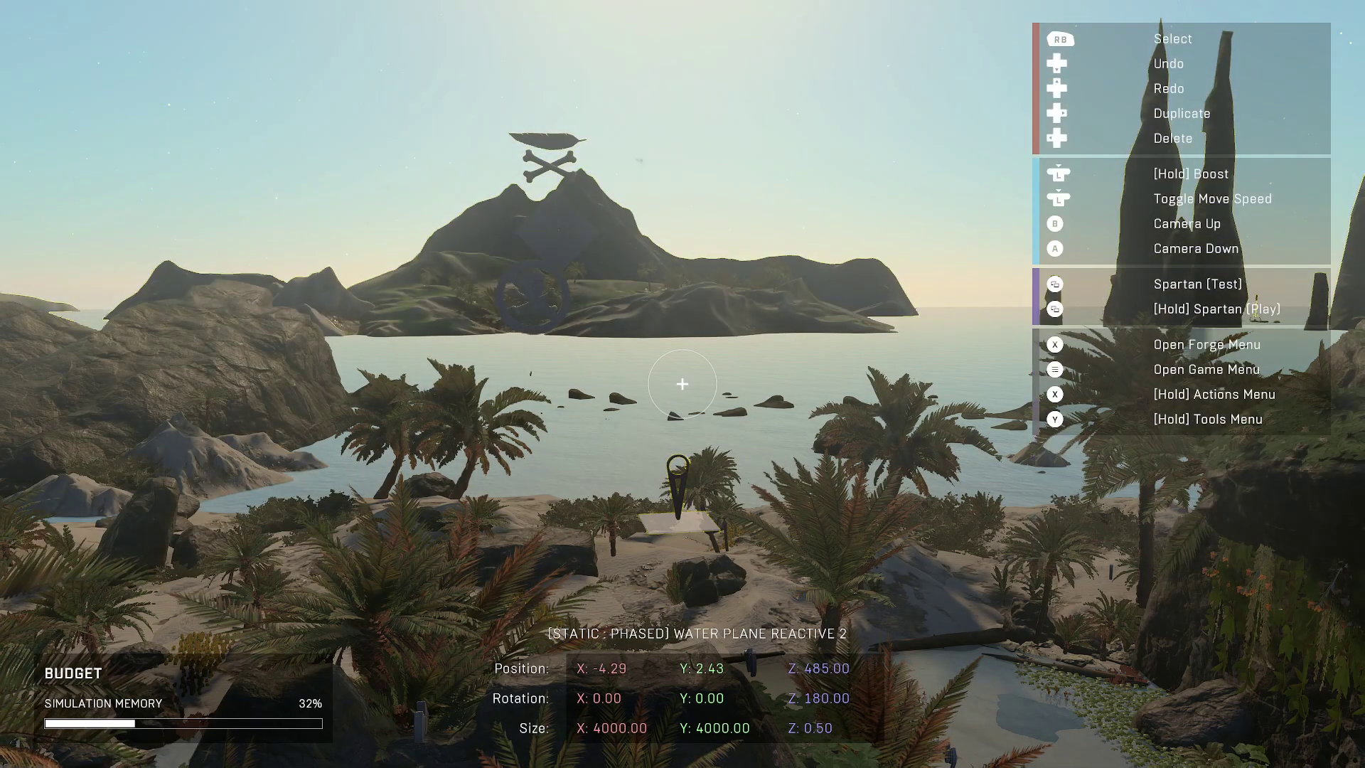
# Step: View the Named Location Volume entry in the object browser and go back to the start of the category list
pyautogui.press('r')
pyautogui.press('q')
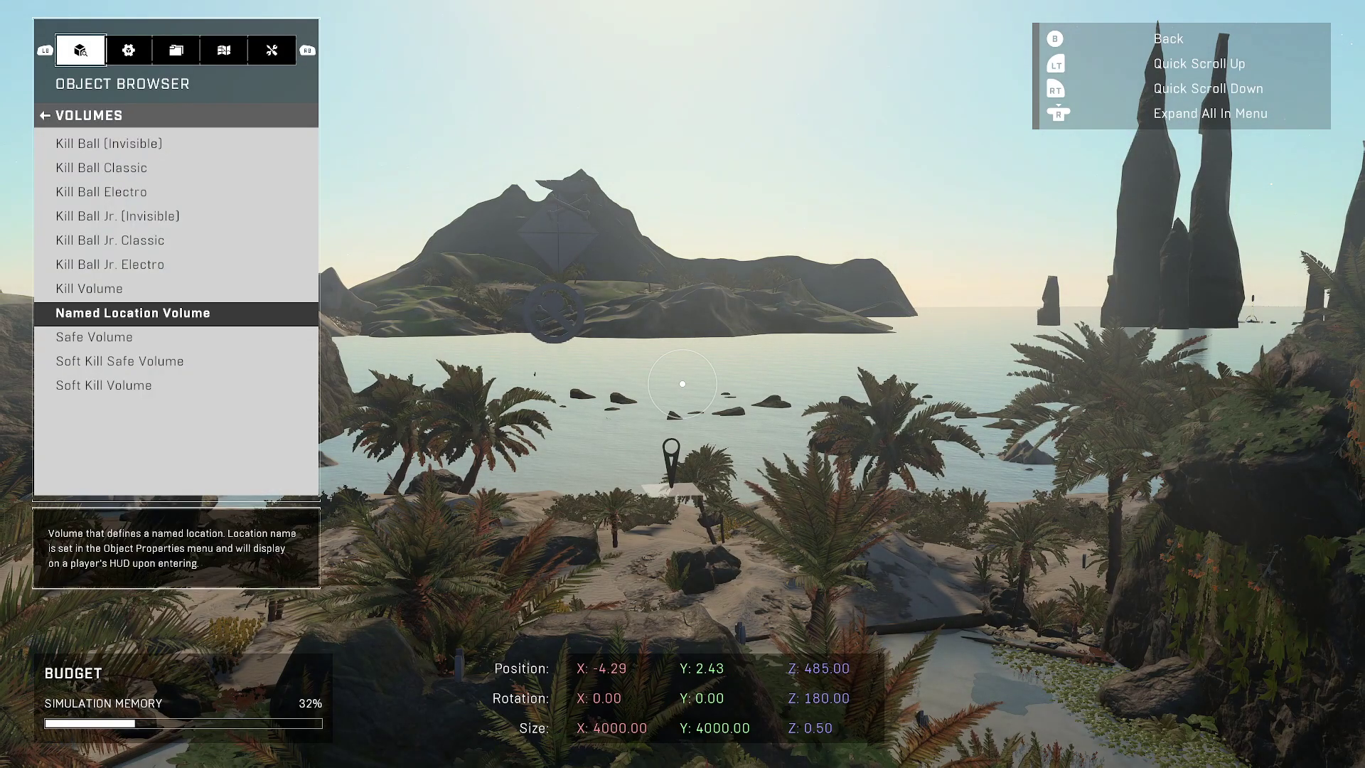
pyautogui.press('Escape')
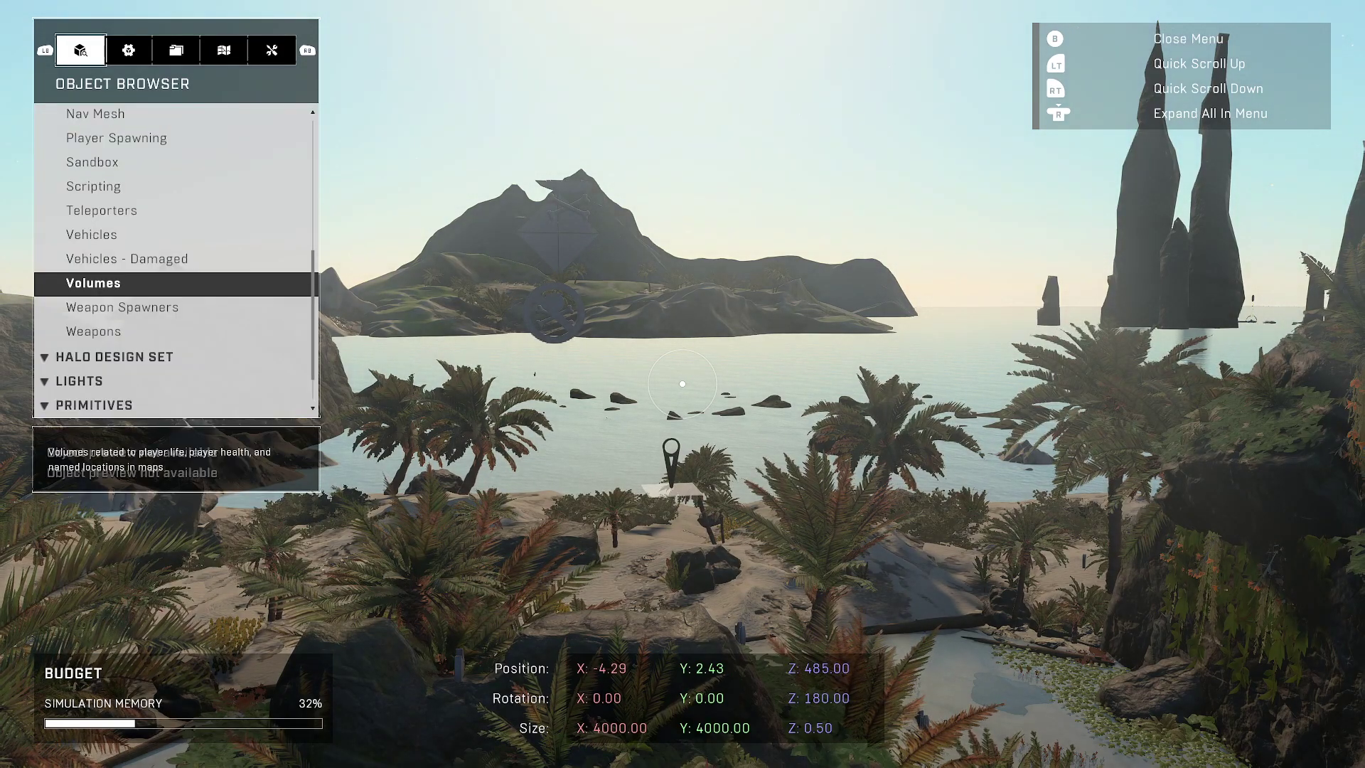
pyautogui.press('Up')
pyautogui.press('Up')
pyautogui.press('Up')
pyautogui.press('Up')
pyautogui.press('Up')
pyautogui.press('Up')
pyautogui.press('Up')
pyautogui.press('Up')
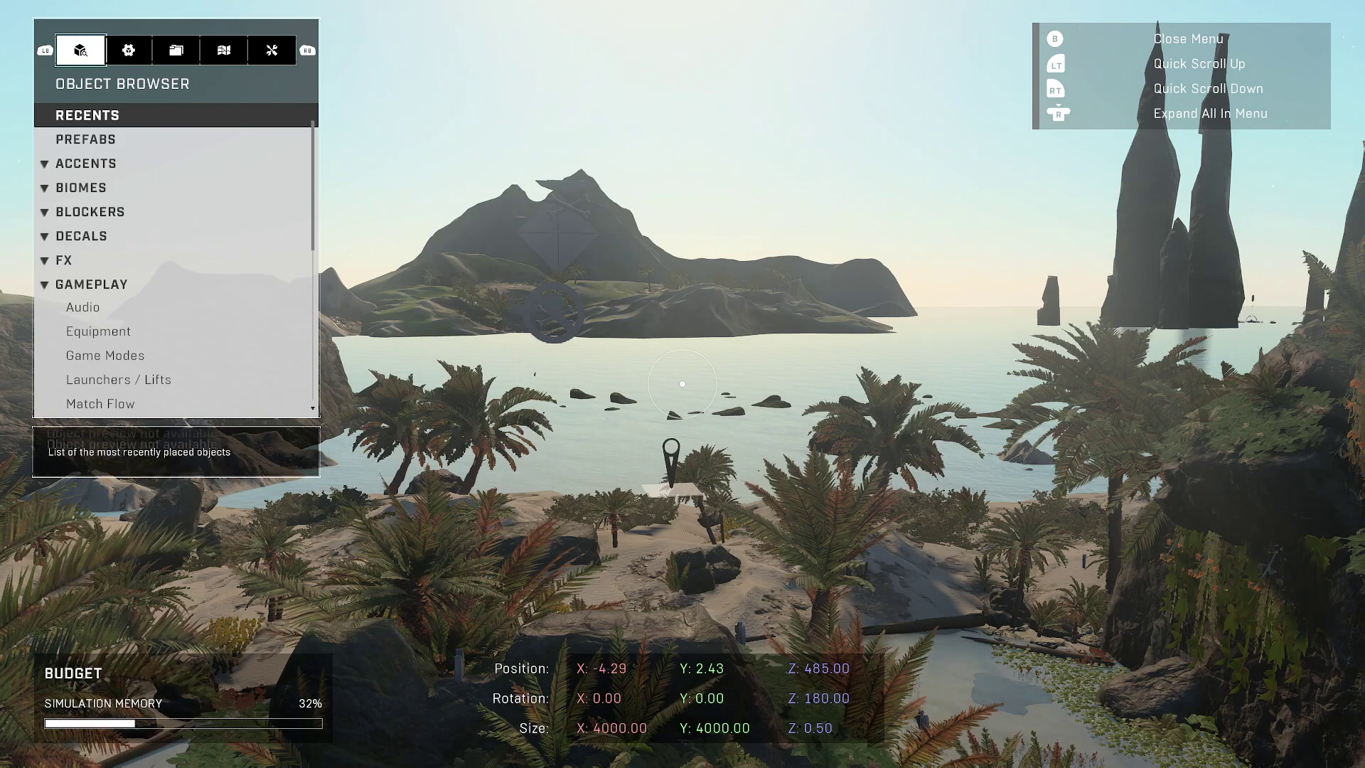
# Step: Locate Named Location Volume in the Volumes category under Gameplay, and close the object browser without placing one
pyautogui.press('Down')
pyautogui.press('Down')
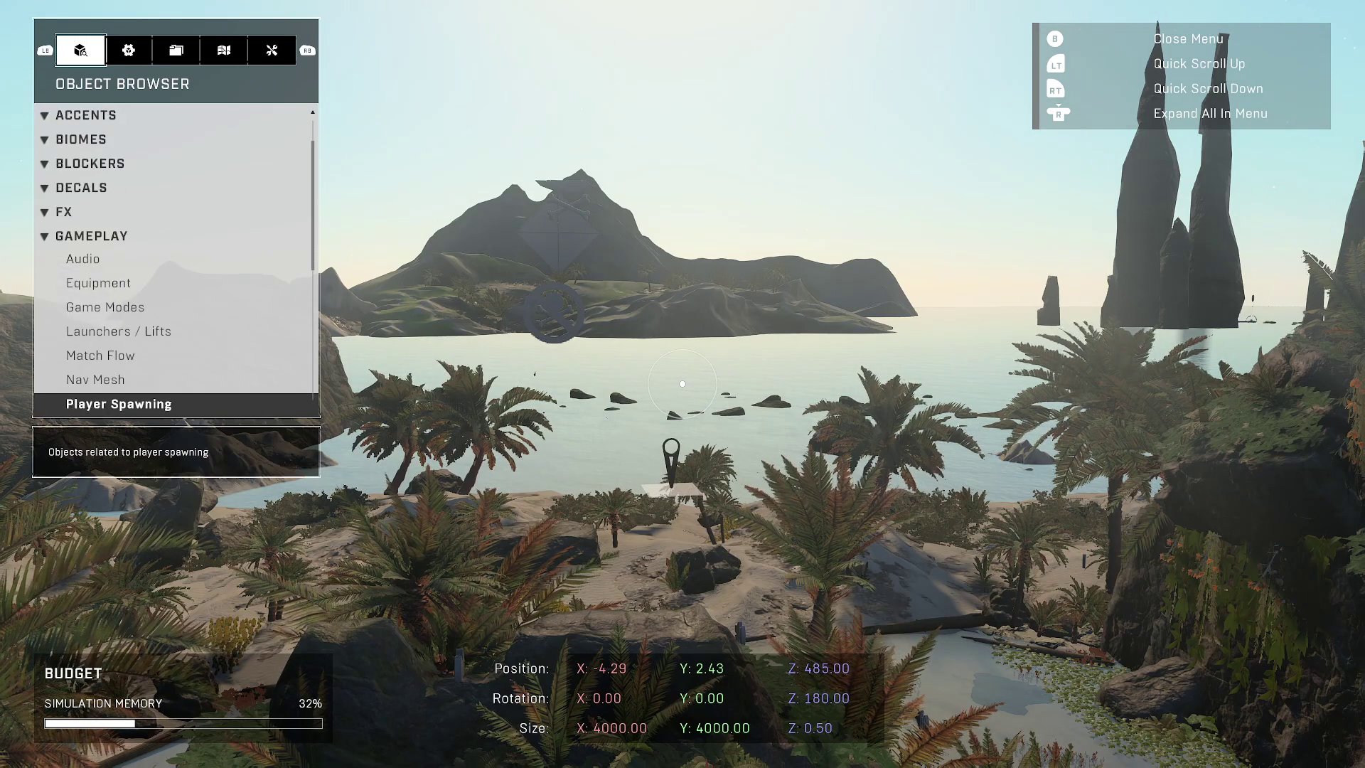
pyautogui.press('Down')
pyautogui.press('Down')
pyautogui.press('Down')
pyautogui.press('Down')
pyautogui.press('Down')
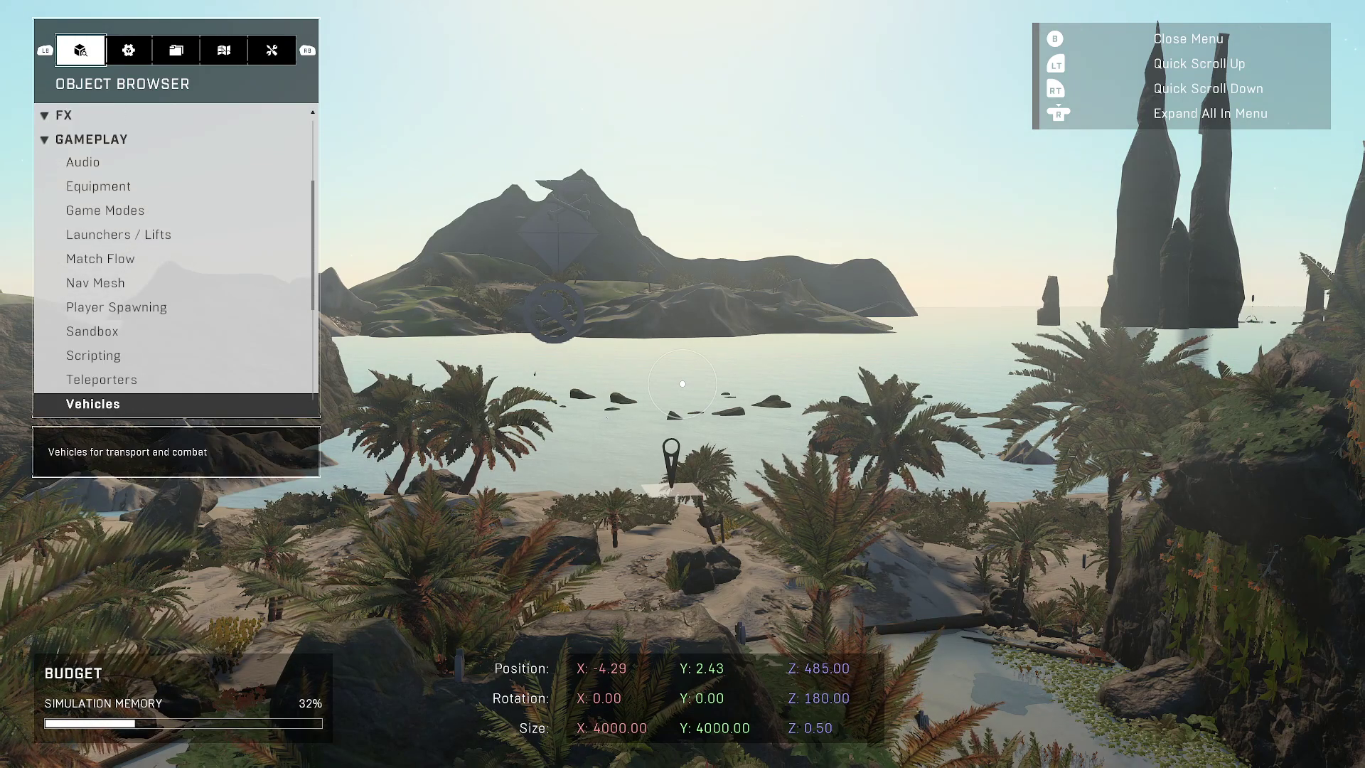
pyautogui.press('Down')
pyautogui.press('Return')
pyautogui.press('Down')
pyautogui.press('pagedown')
pyautogui.press('Up')
pyautogui.press('Up')
pyautogui.press('Up')
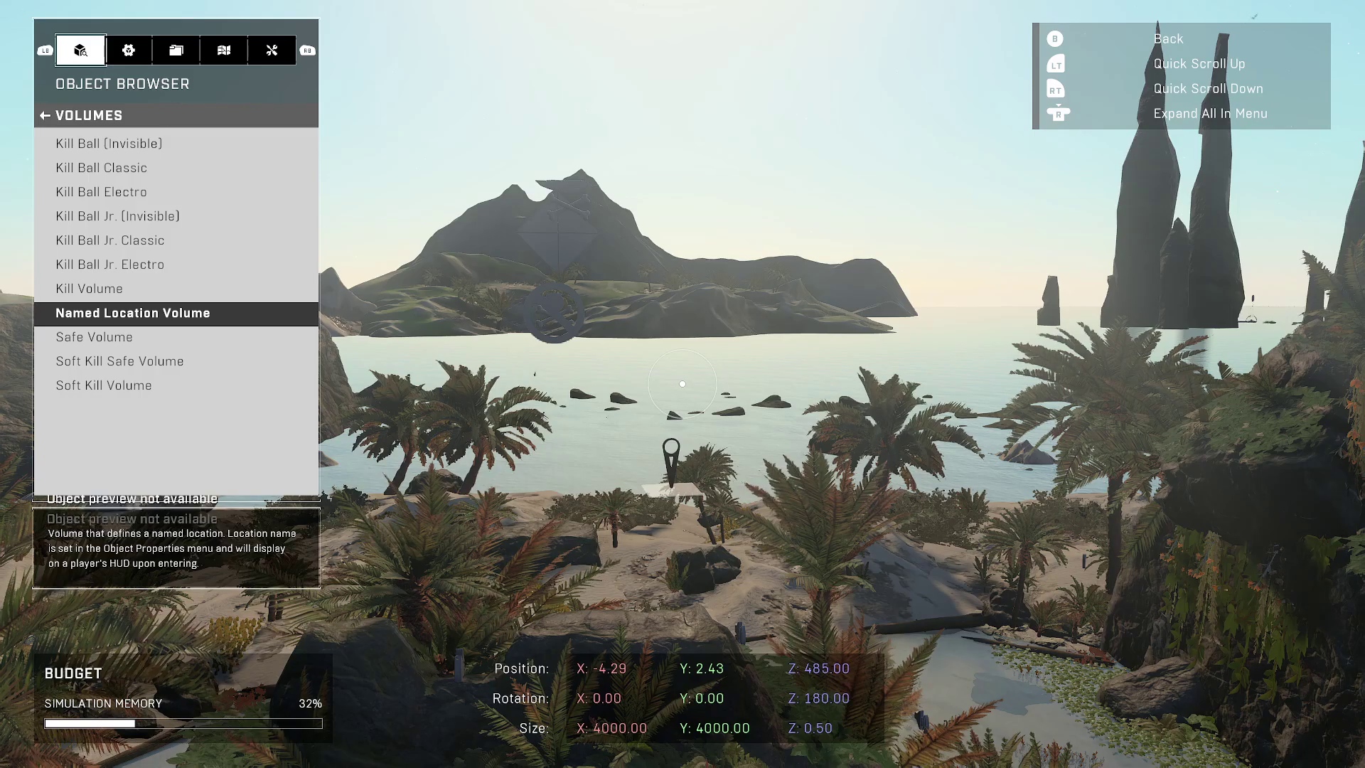
pyautogui.press('Escape')
pyautogui.press('Escape')
# Step: Select the existing Named Location Volume above the beach and open its object properties
pyautogui.press('w')
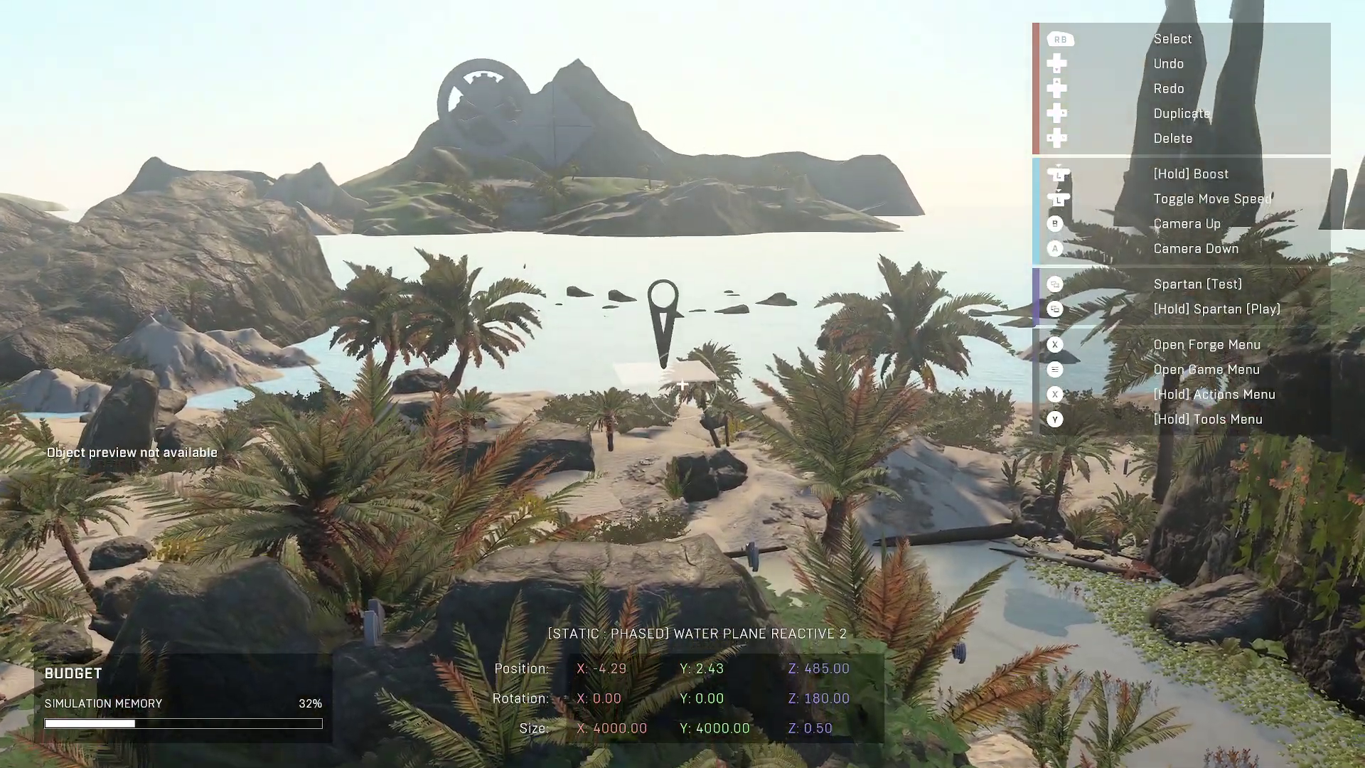
pyautogui.press('w')
pyautogui.click(683, 384)
pyautogui.press('x')
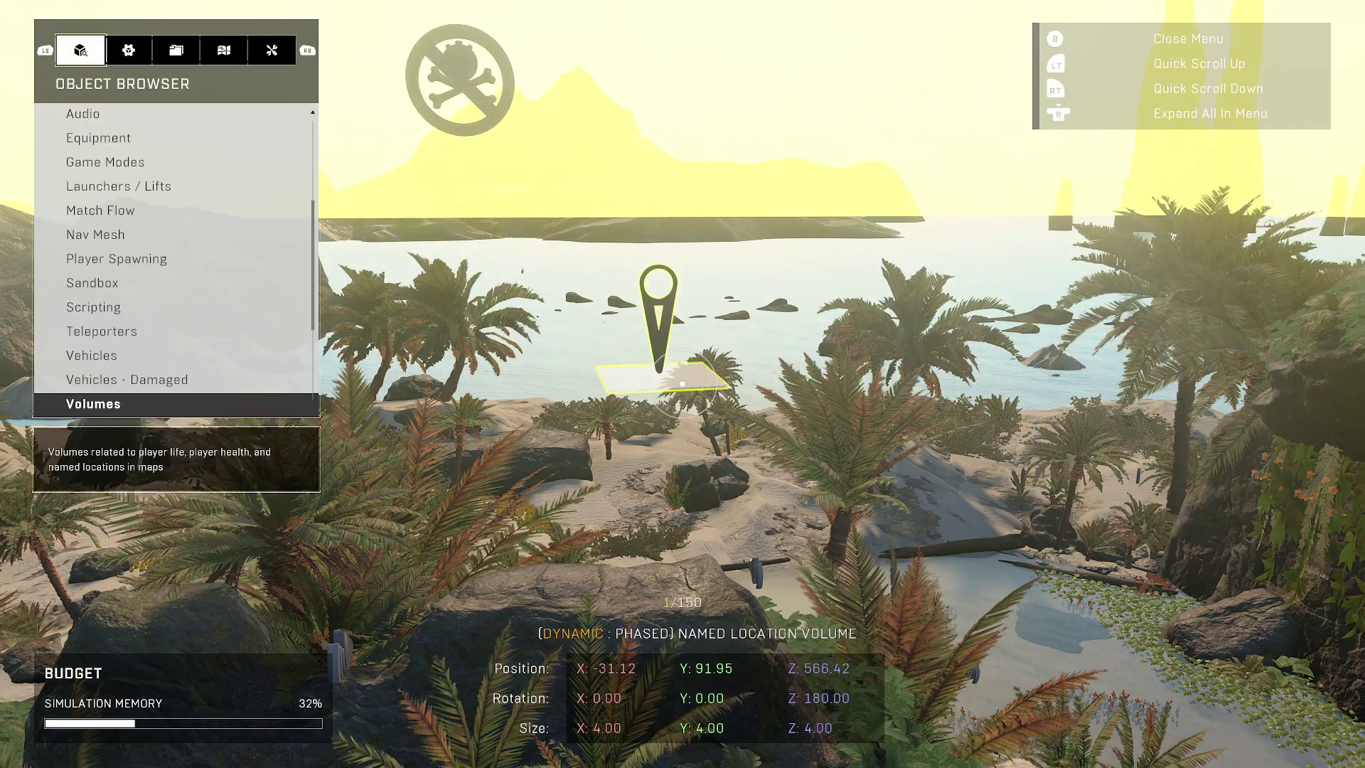
pyautogui.press('e')
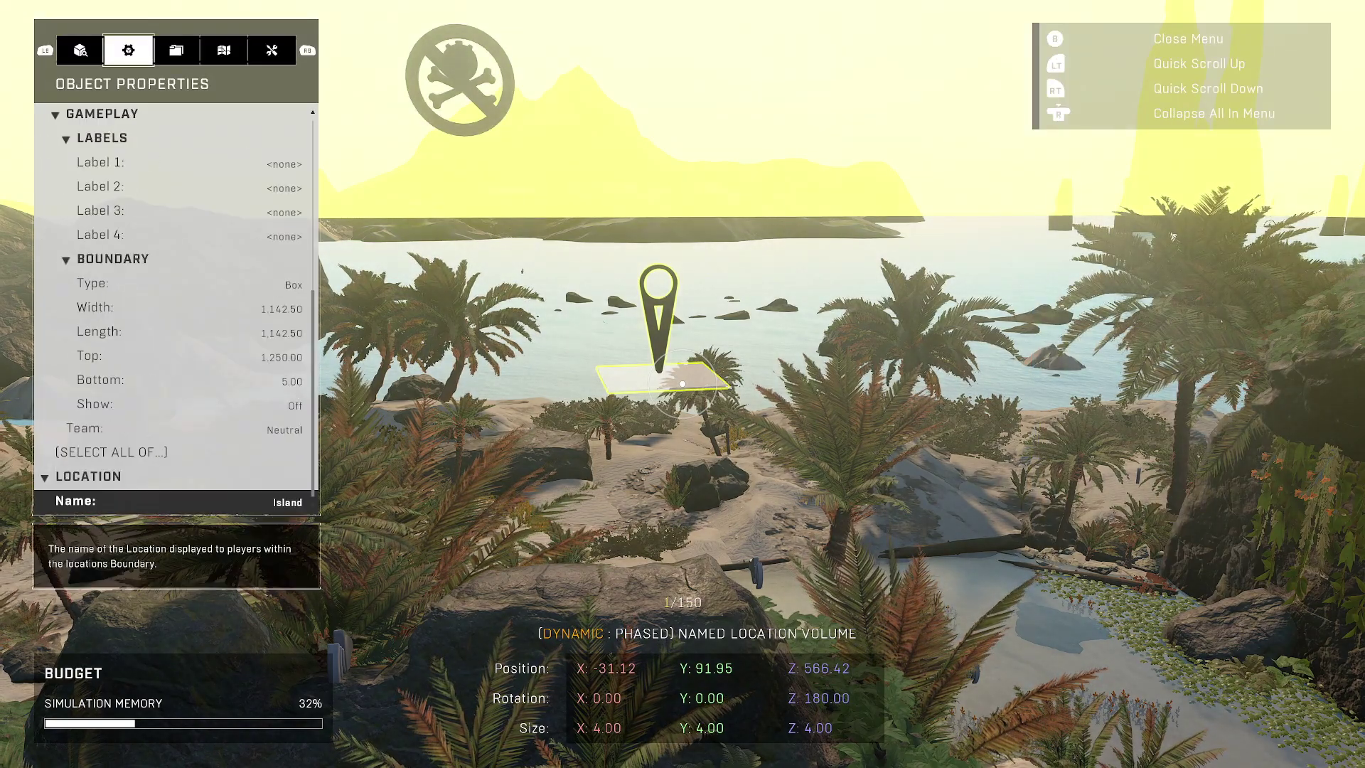
# Step: Review the selected Named Location Volume's location name property and close its object properties
pyautogui.press('Down')
pyautogui.press('Up')
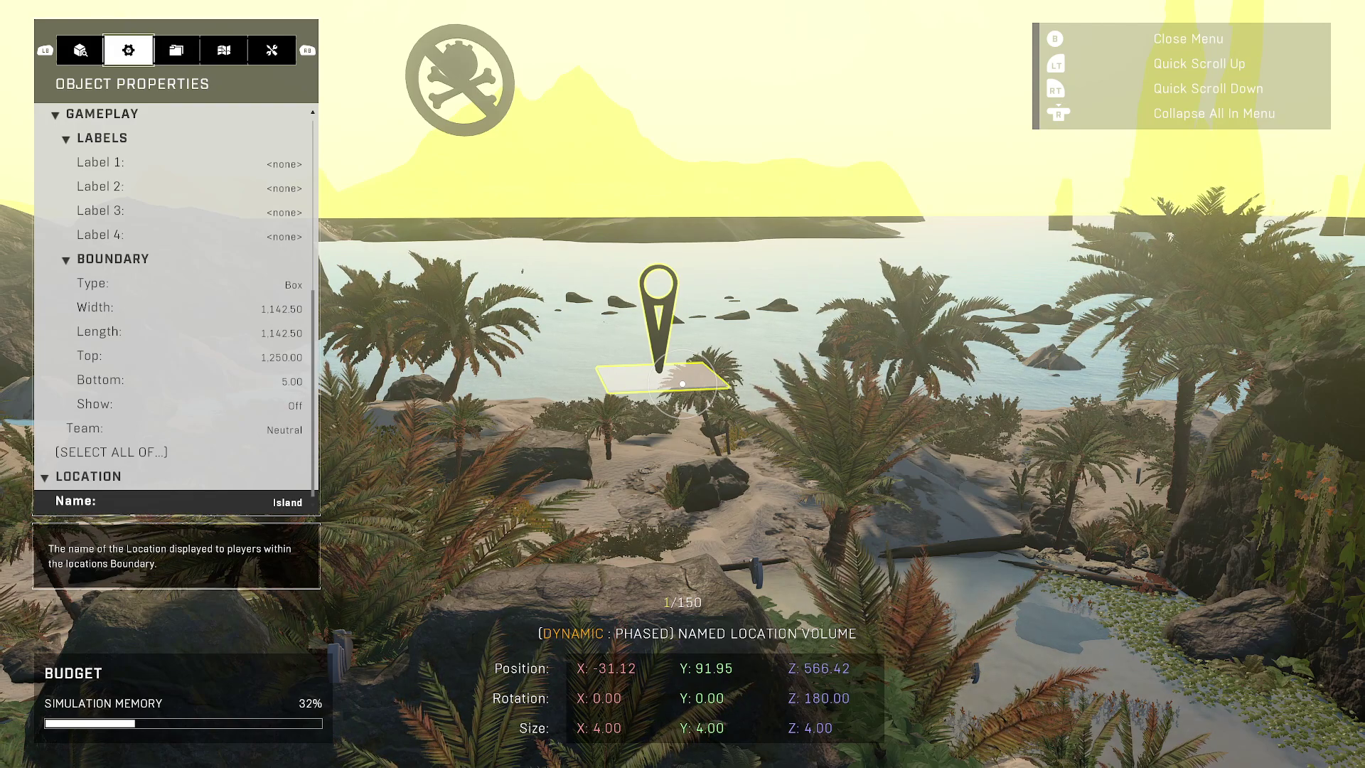
pyautogui.press('Escape')
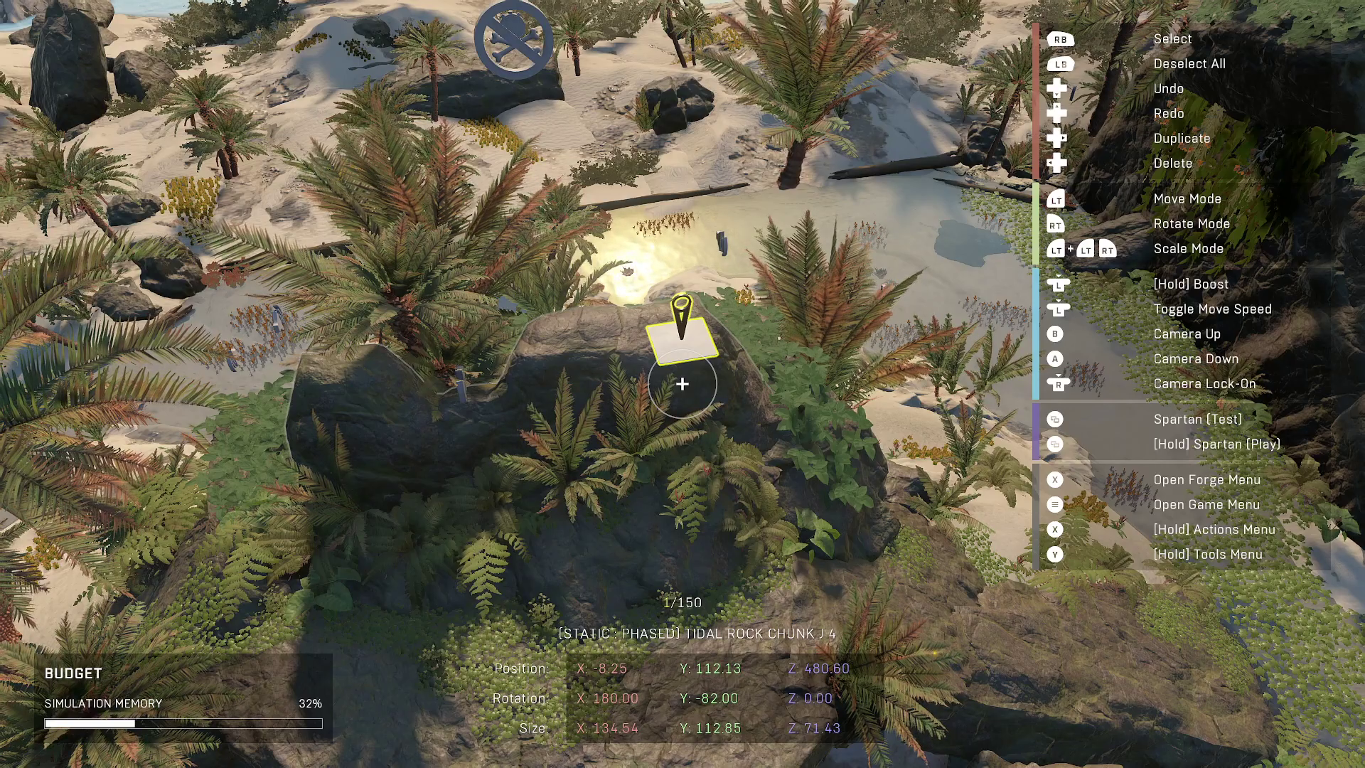
# Step: Set the bottom of the selected Named Location Volume's boundary to 1,250.00 and close its object properties
pyautogui.press('s')
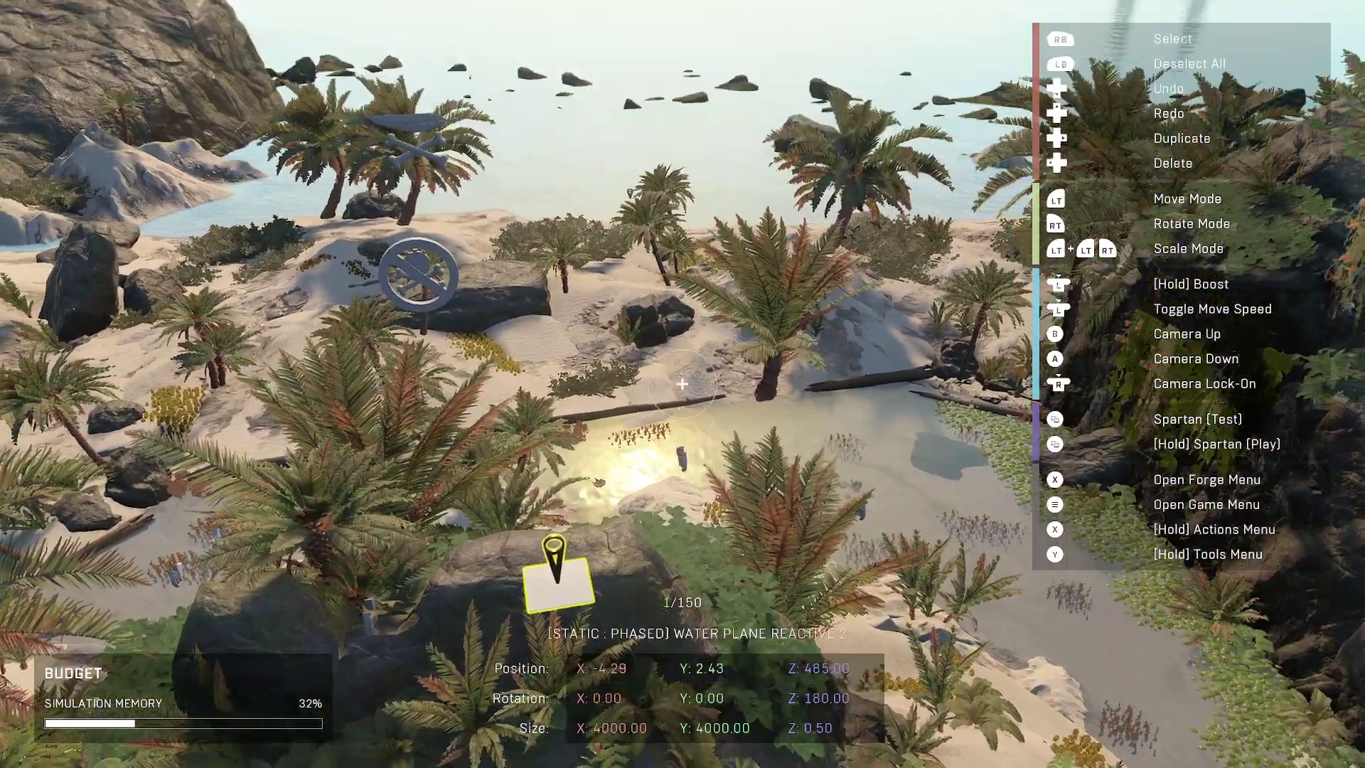
pyautogui.press('s')
pyautogui.press('a')
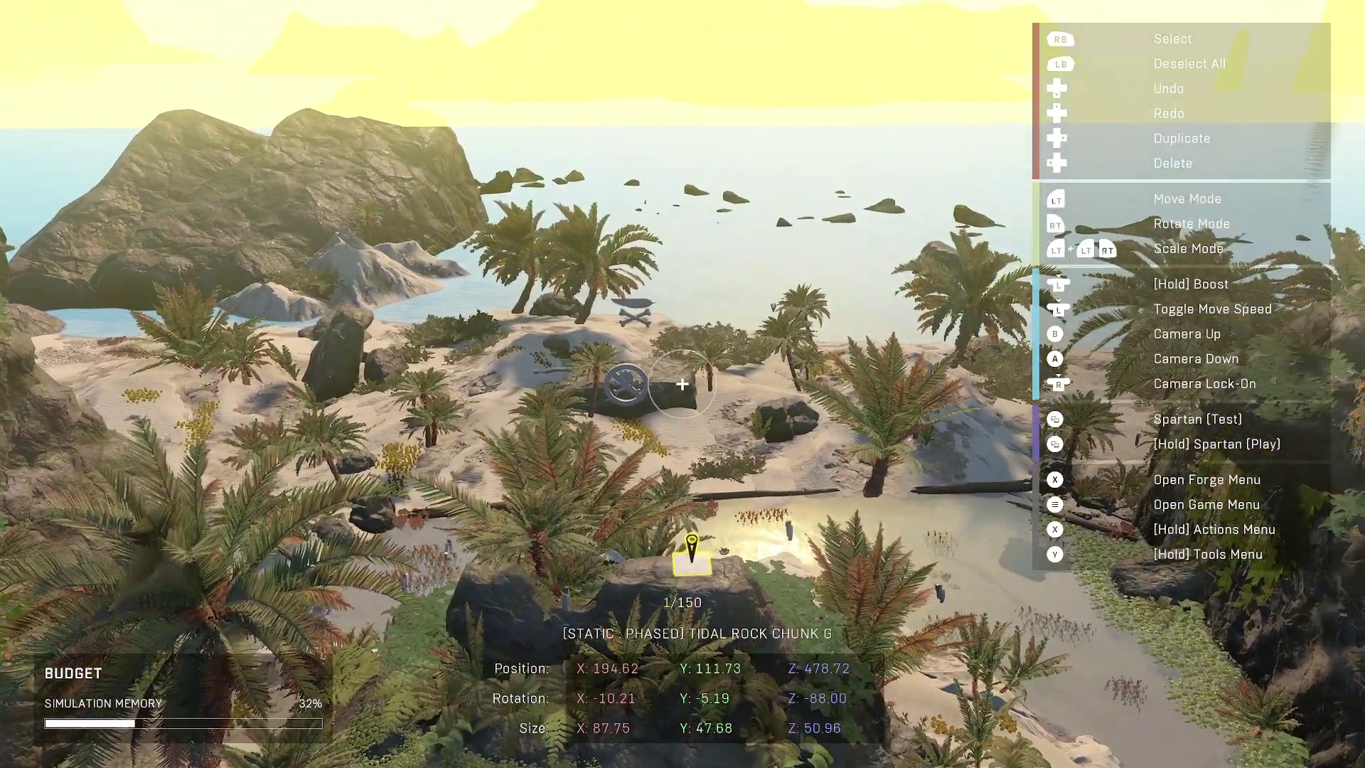
pyautogui.press('x')
pyautogui.press('Up')
pyautogui.press('Up')
pyautogui.press('Up')
pyautogui.press('Up')
pyautogui.press('Up')
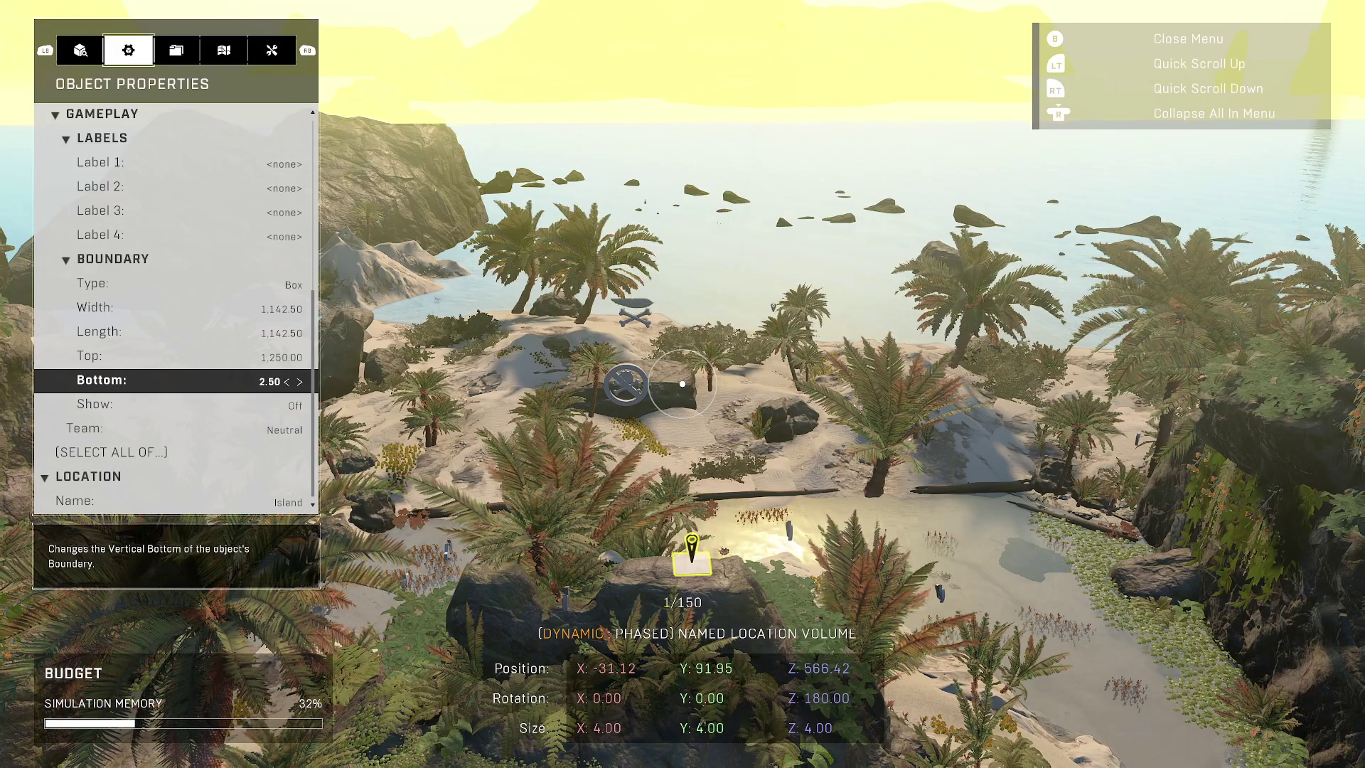
pyautogui.press('Left')
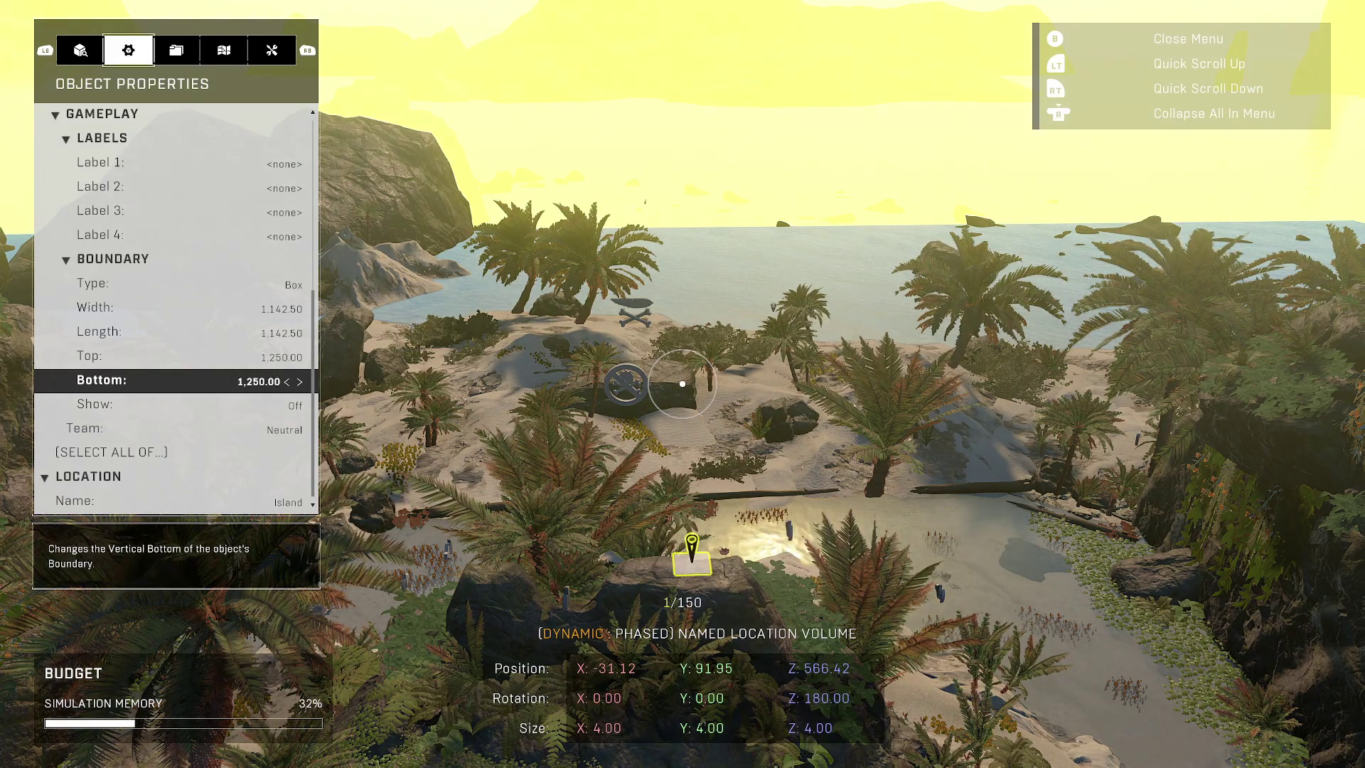
pyautogui.press('Escape')
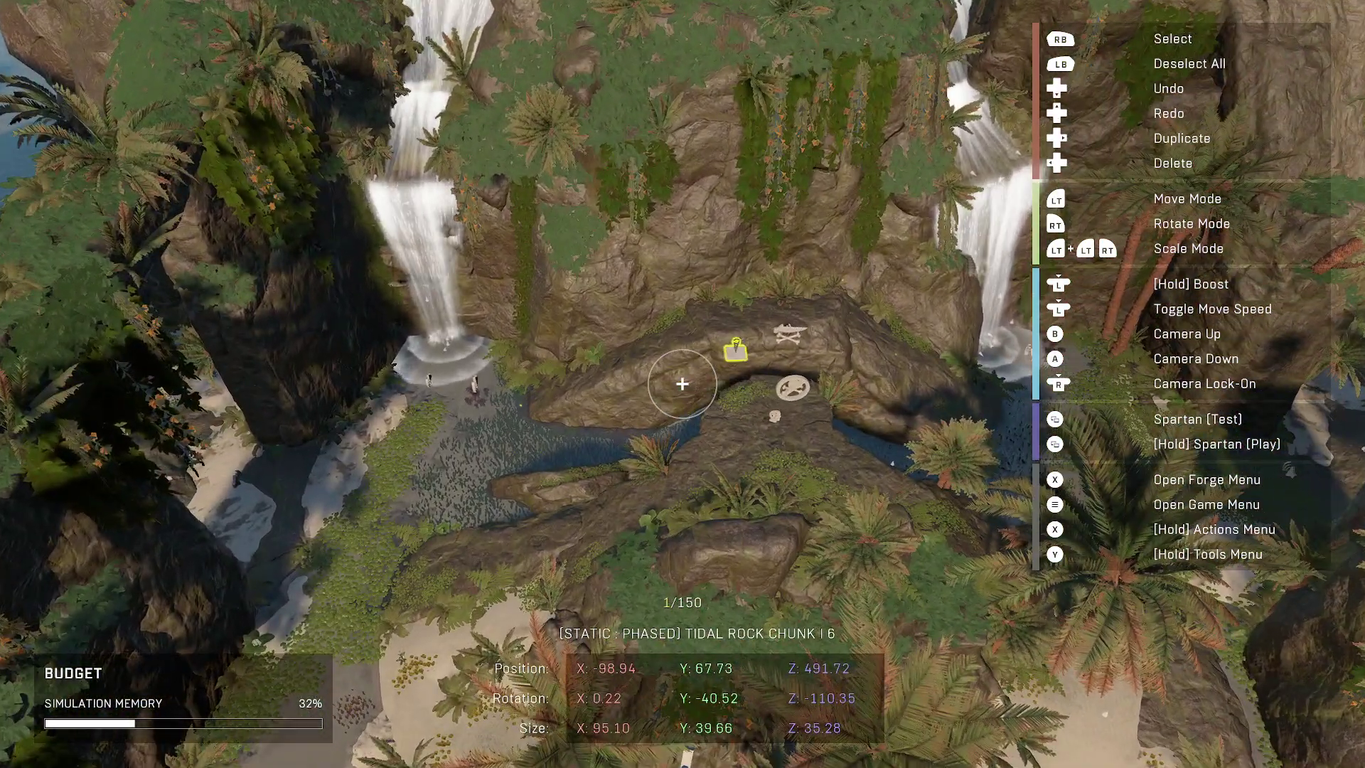
# Step: Play-test the map as a Spartan to check the displayed location name, and return to monitor mode
pyautogui.press('Tab')
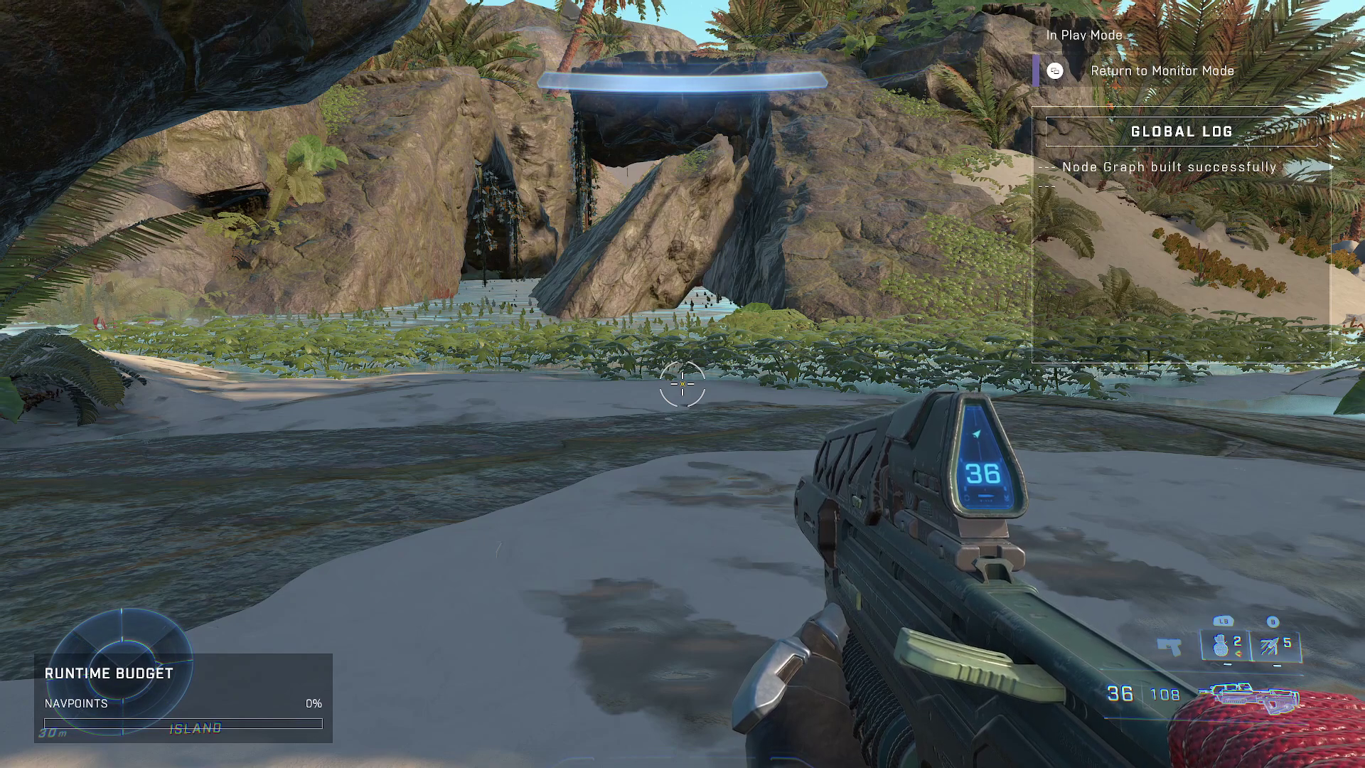
pyautogui.press('Tab')
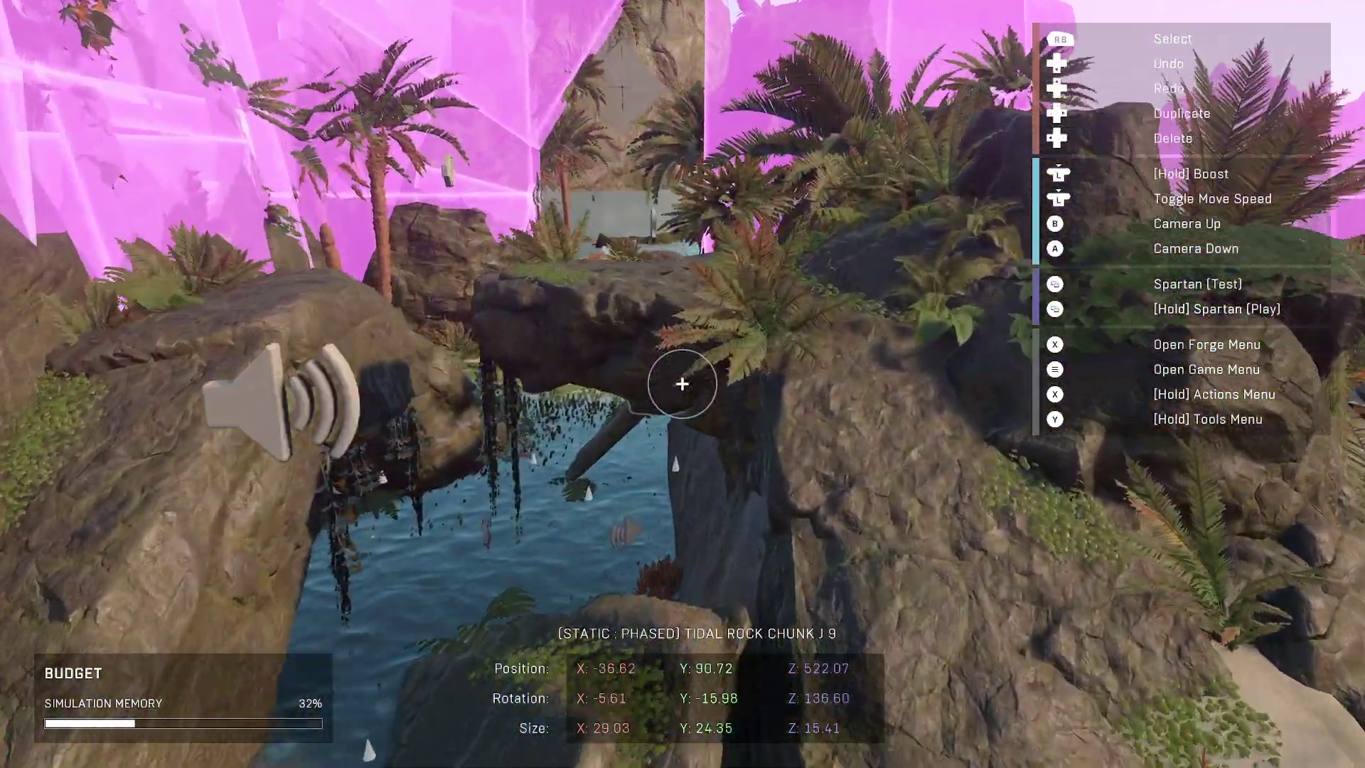
pyautogui.press('w')
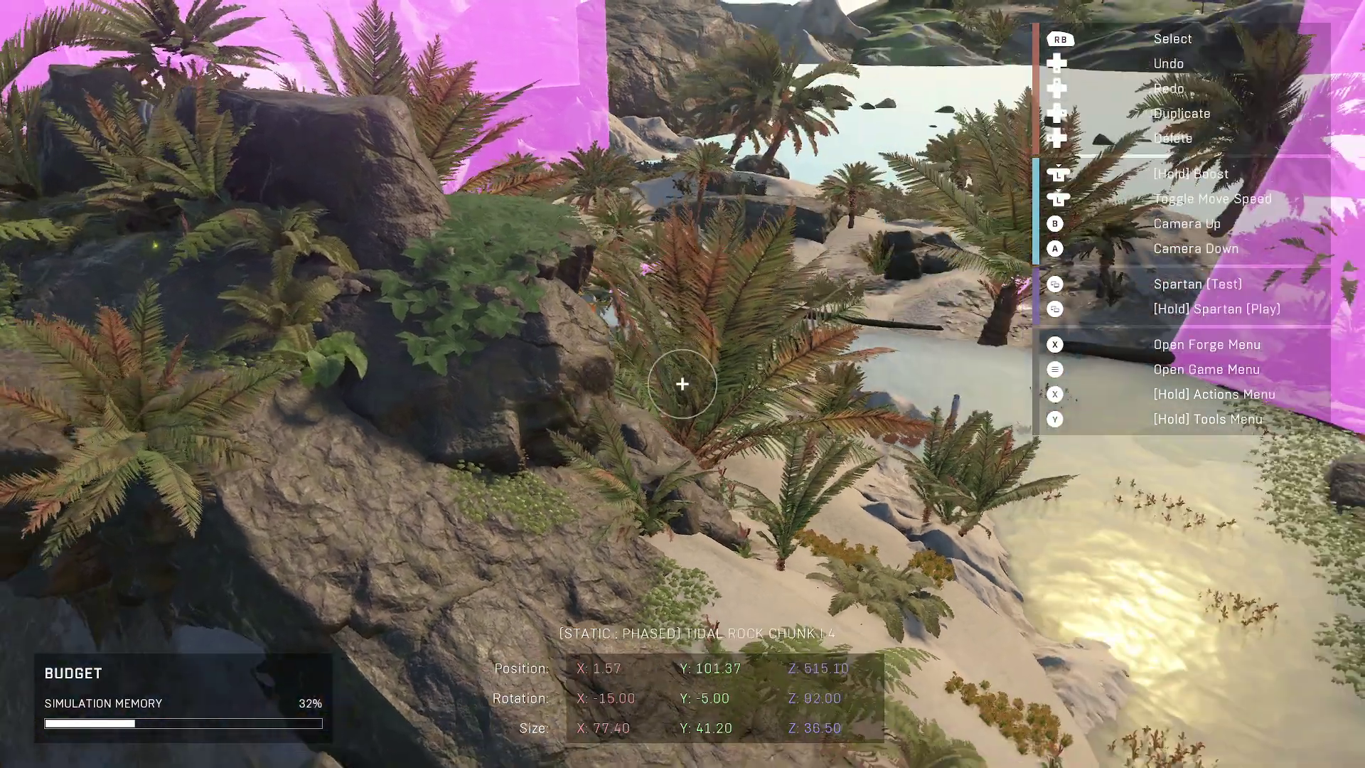
# Step: Collapse all folders in the map's folder list and hide the Blockers folder
pyautogui.press('x')
pyautogui.press('e')
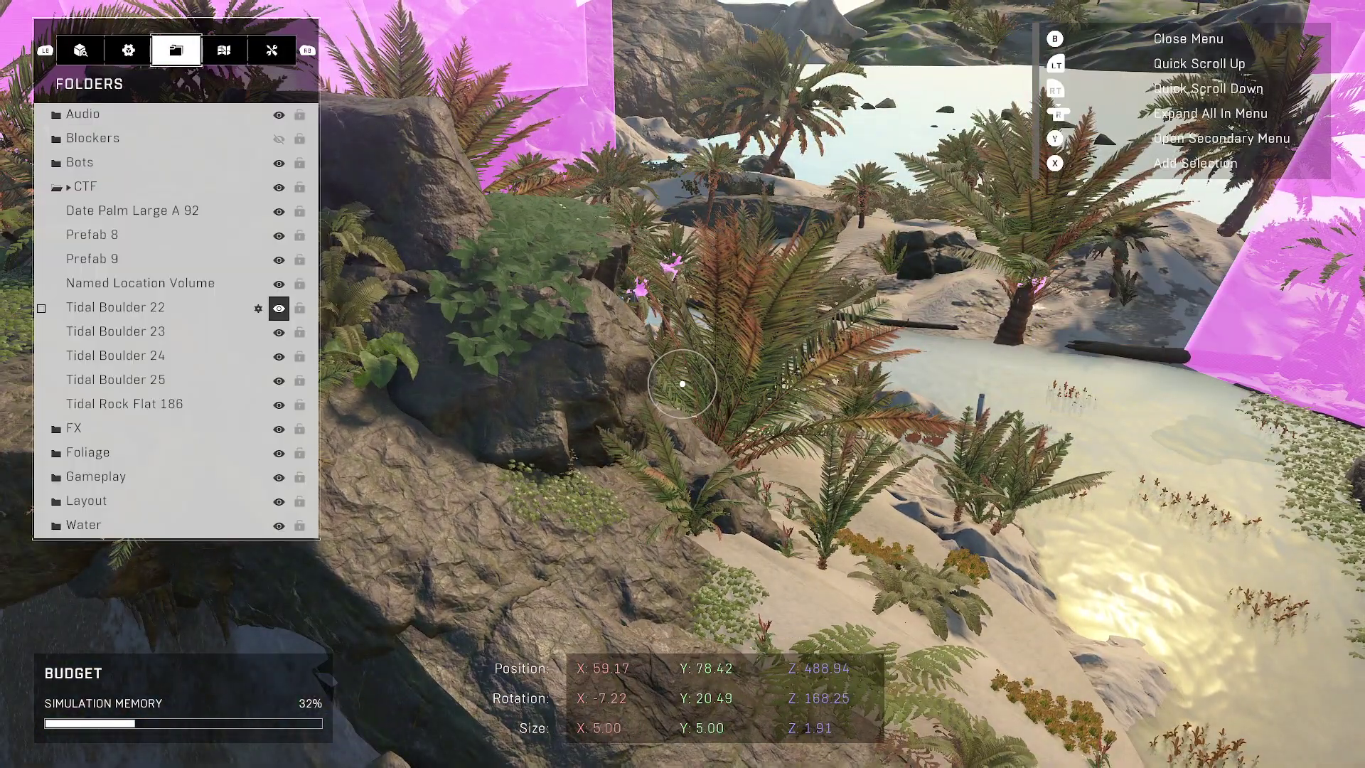
pyautogui.press('r')
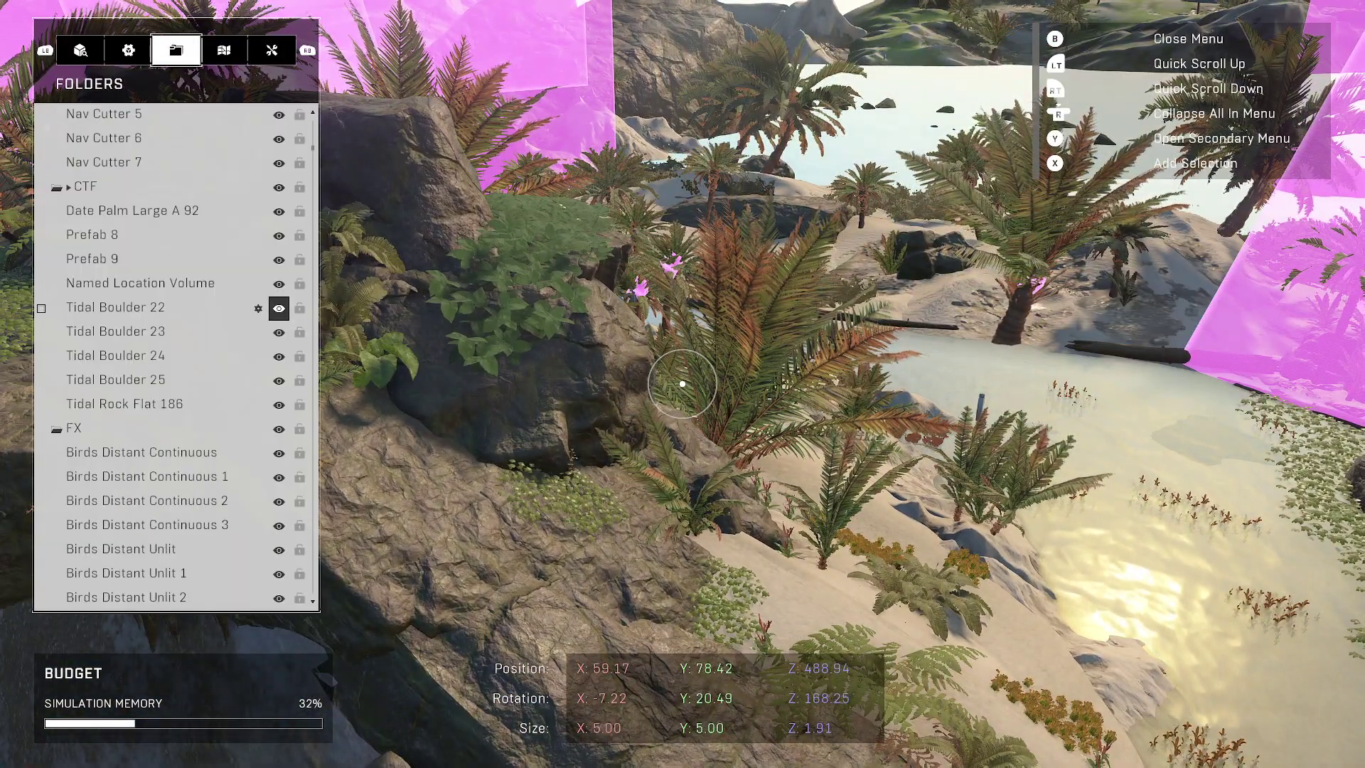
pyautogui.press('r')
pyautogui.press('Up')
pyautogui.press('Up')
pyautogui.press('Return')
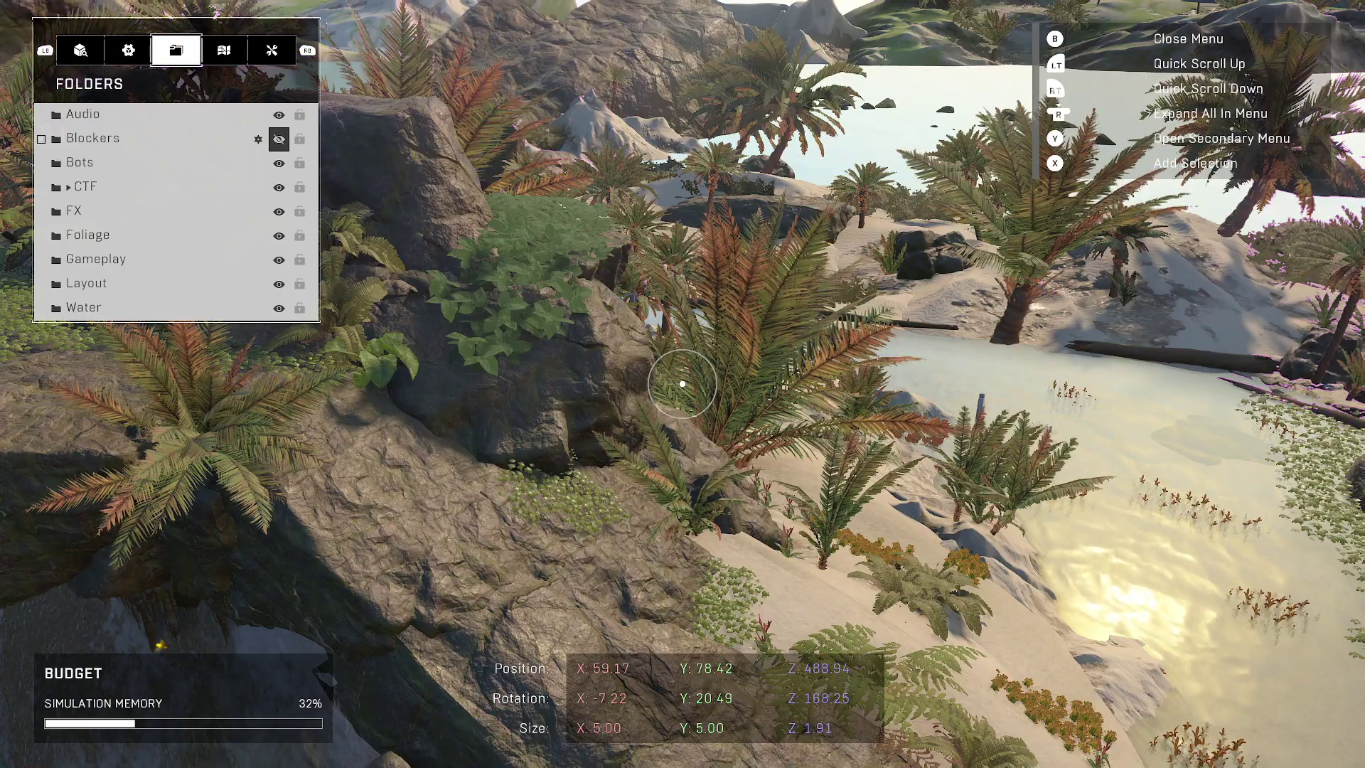
pyautogui.press('b')
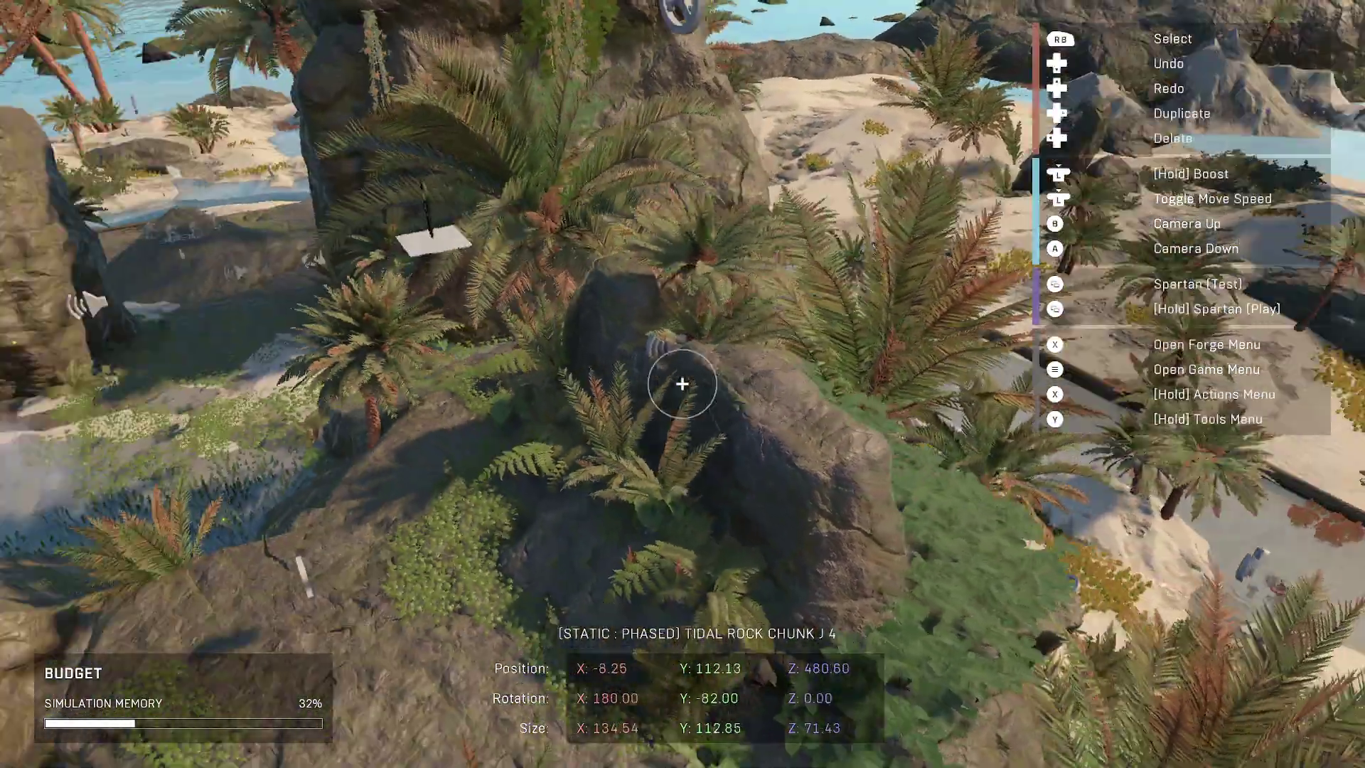
# Step: Place a new Named Location Volume from the Volumes category above the rocks beside the pool
pyautogui.press('x')
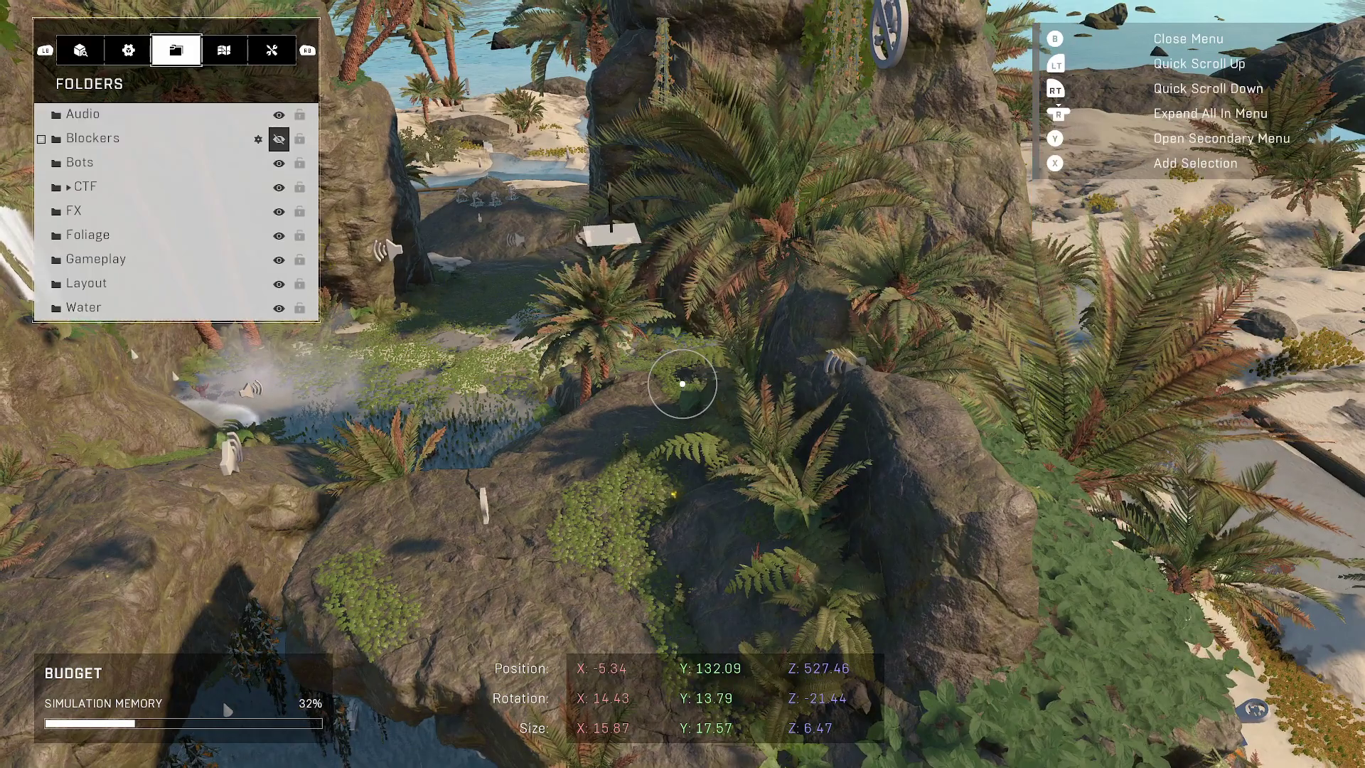
pyautogui.press('q')
pyautogui.press('q')
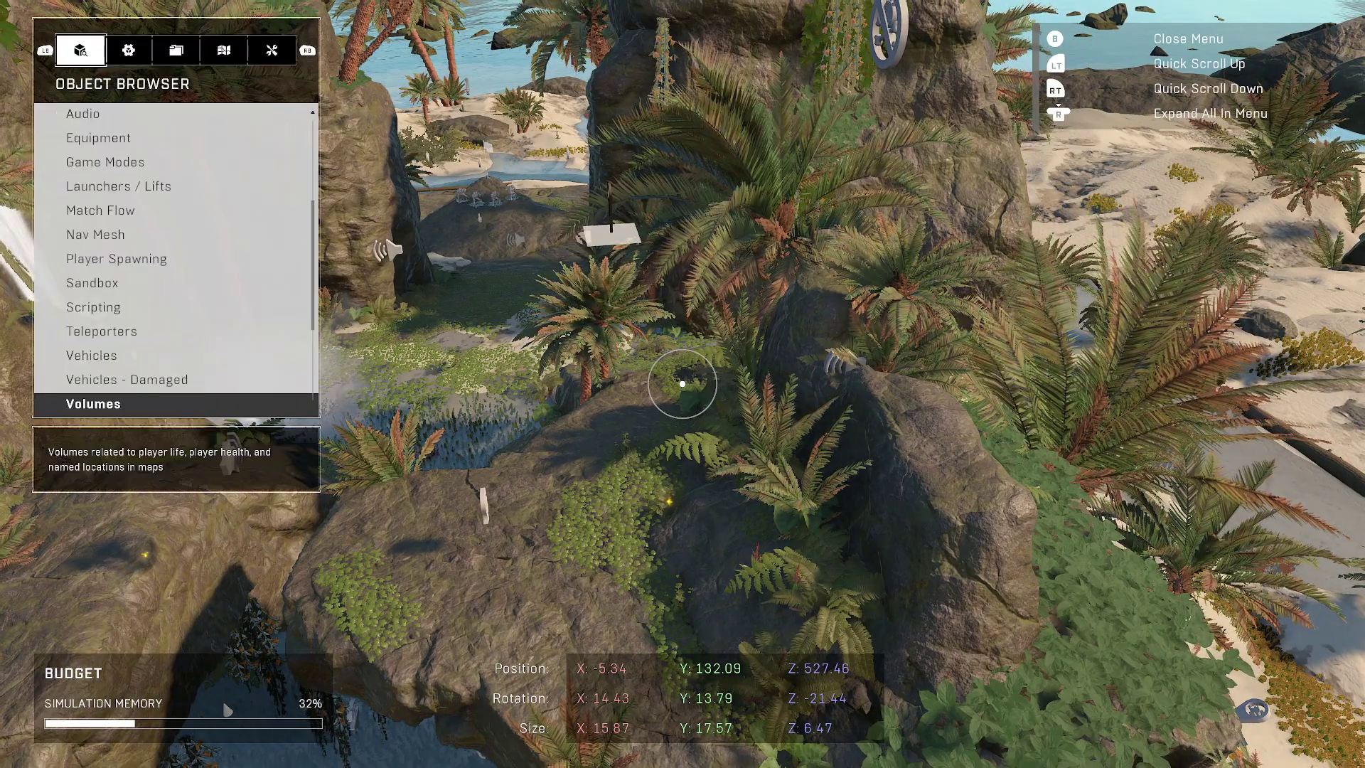
pyautogui.press('Return')
pyautogui.press('Up')
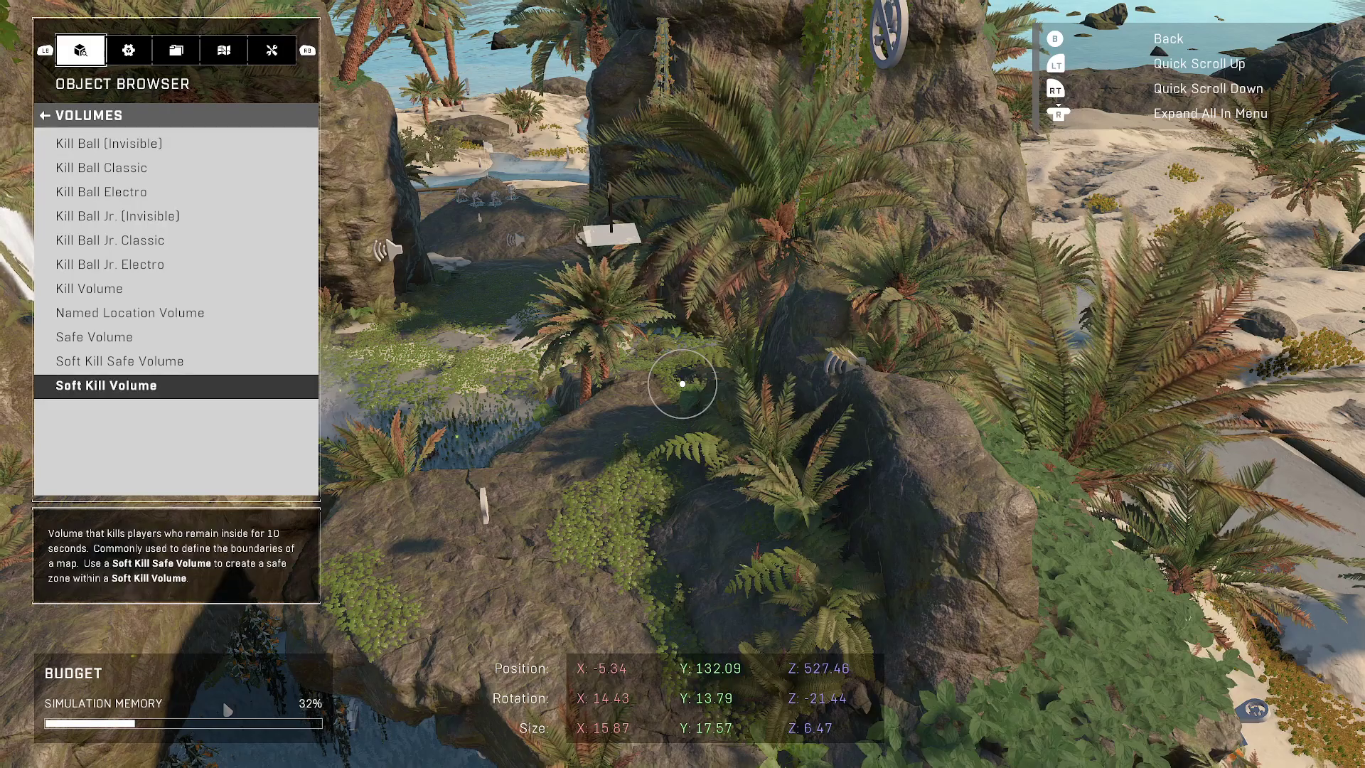
pyautogui.press('Up')
pyautogui.press('Up')
pyautogui.press('Up')
pyautogui.press('Return')
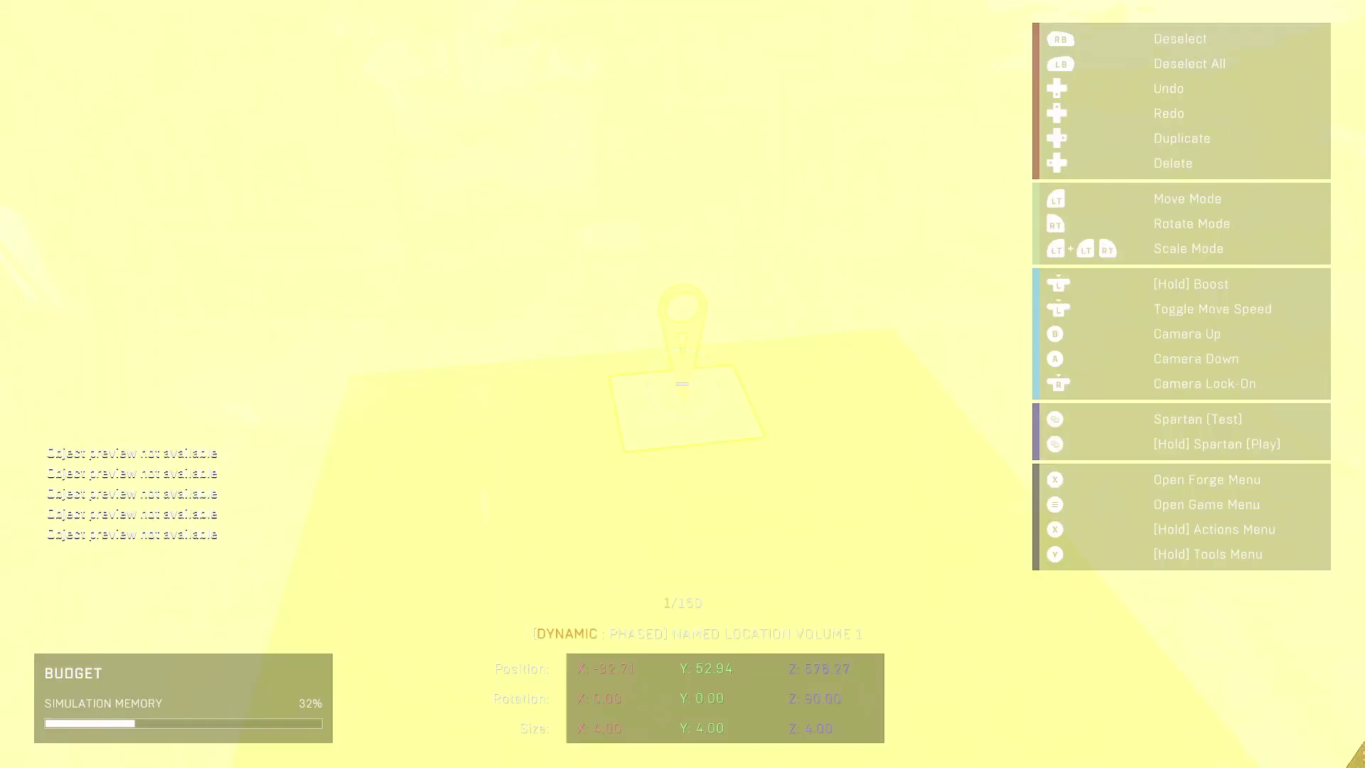
# Step: Open the list of location names in the new Named Location Volume's properties
pyautogui.press('s')
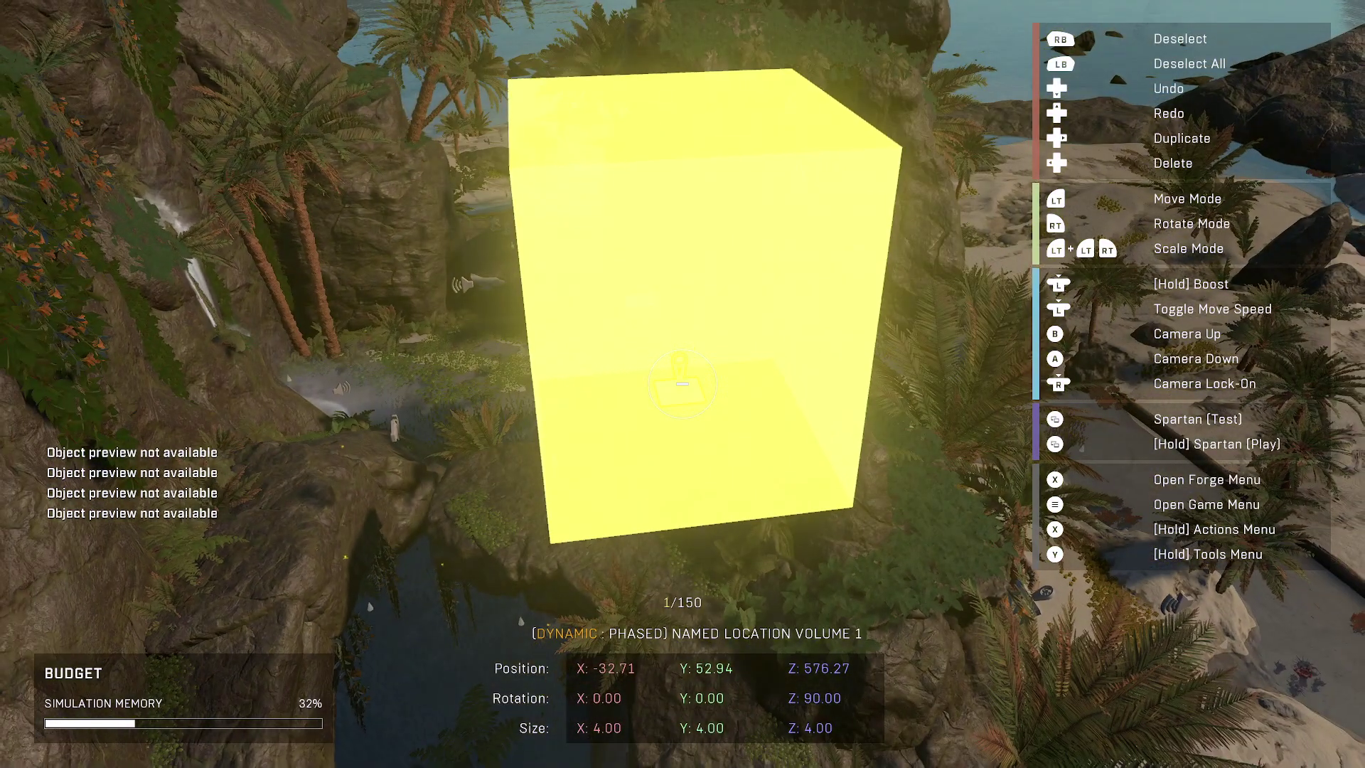
pyautogui.press('w')
pyautogui.press('x')
pyautogui.press('e')
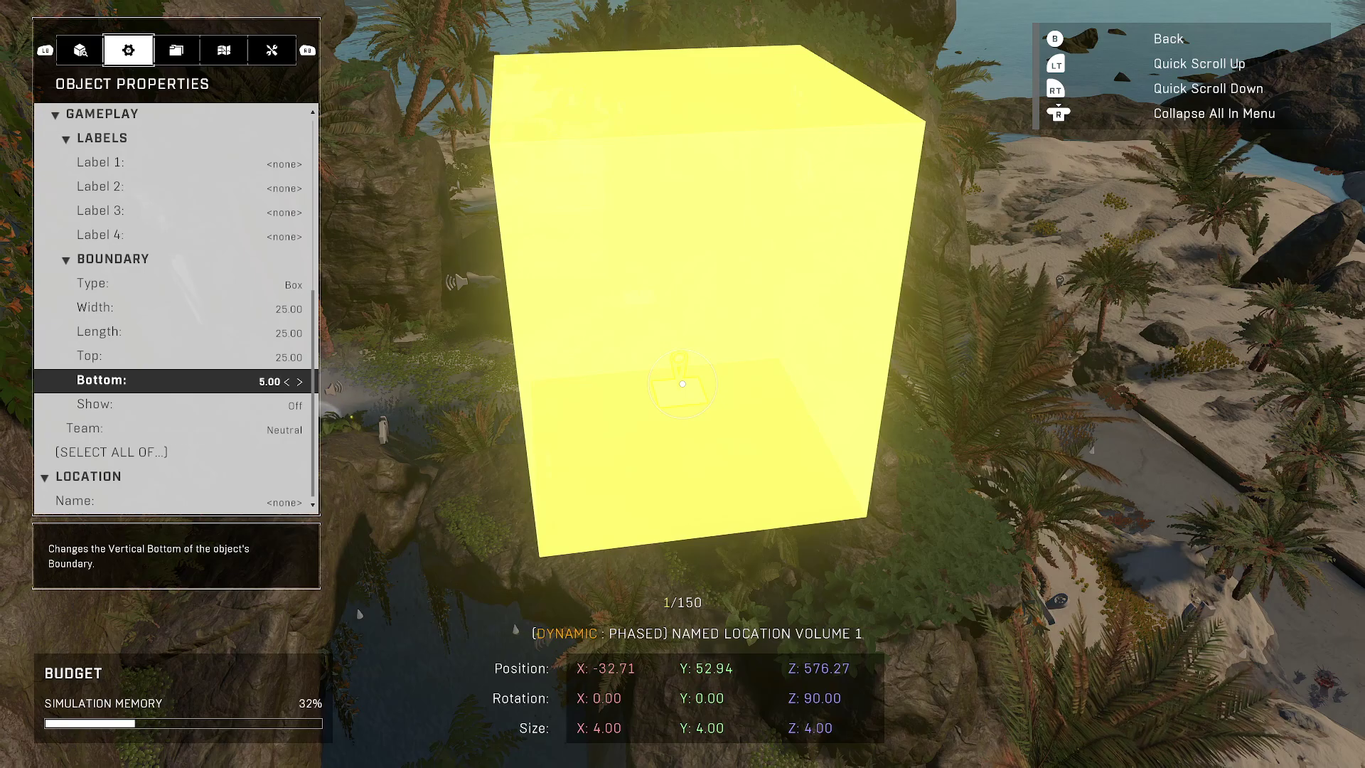
pyautogui.press('Down')
pyautogui.press('Down')
pyautogui.press('Down')
pyautogui.press('Down')
pyautogui.press('Down')
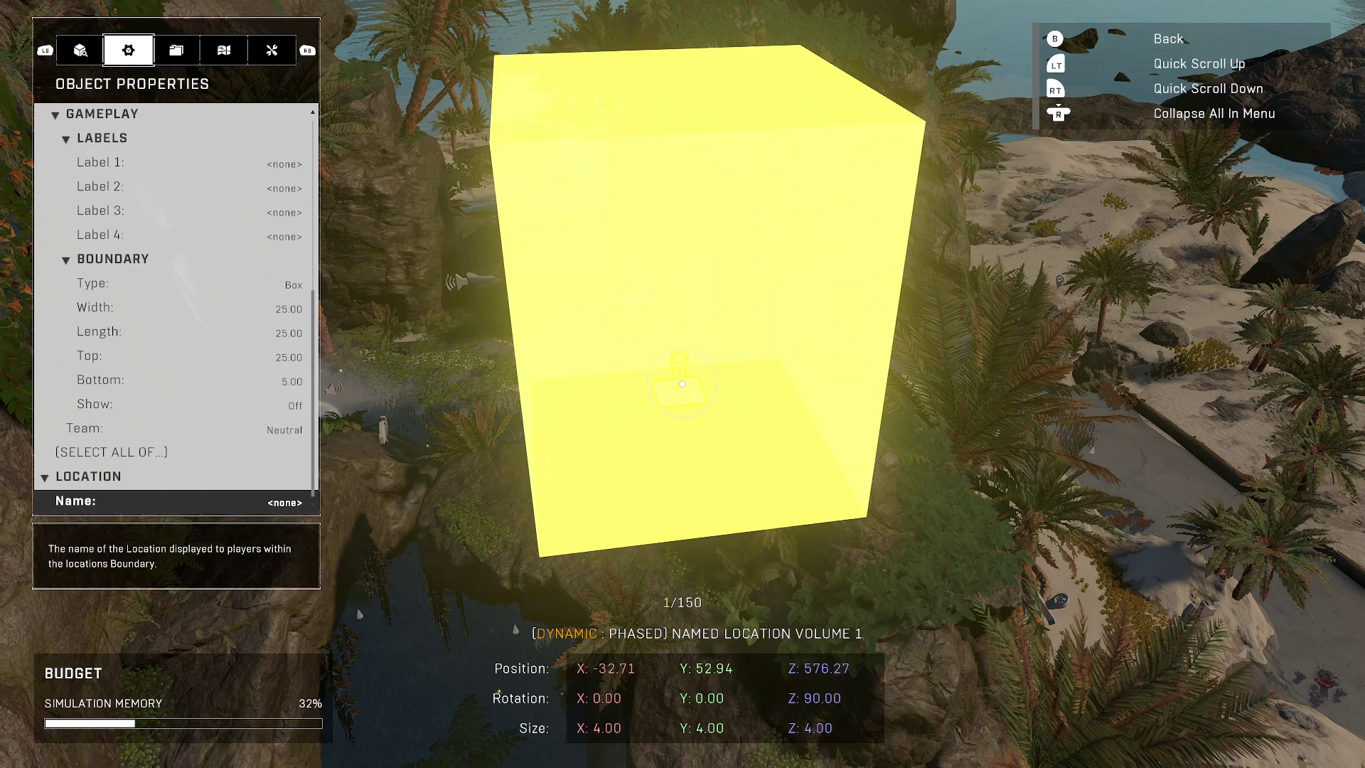
pyautogui.press('Return')
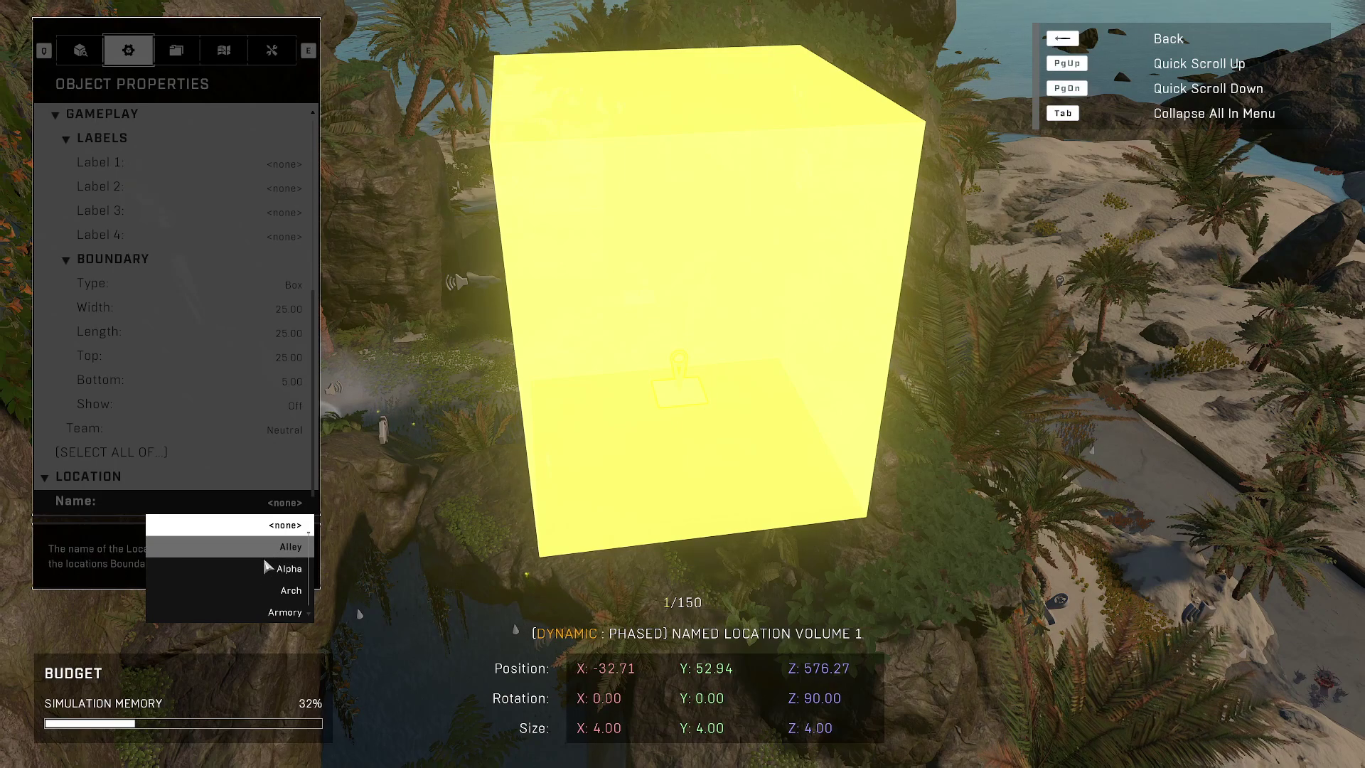
# Step: Review the available location names for the new Named Location Volume, from Alley through to the start of the East-prefixed entries
pyautogui.scroll(-2, 270, 590)
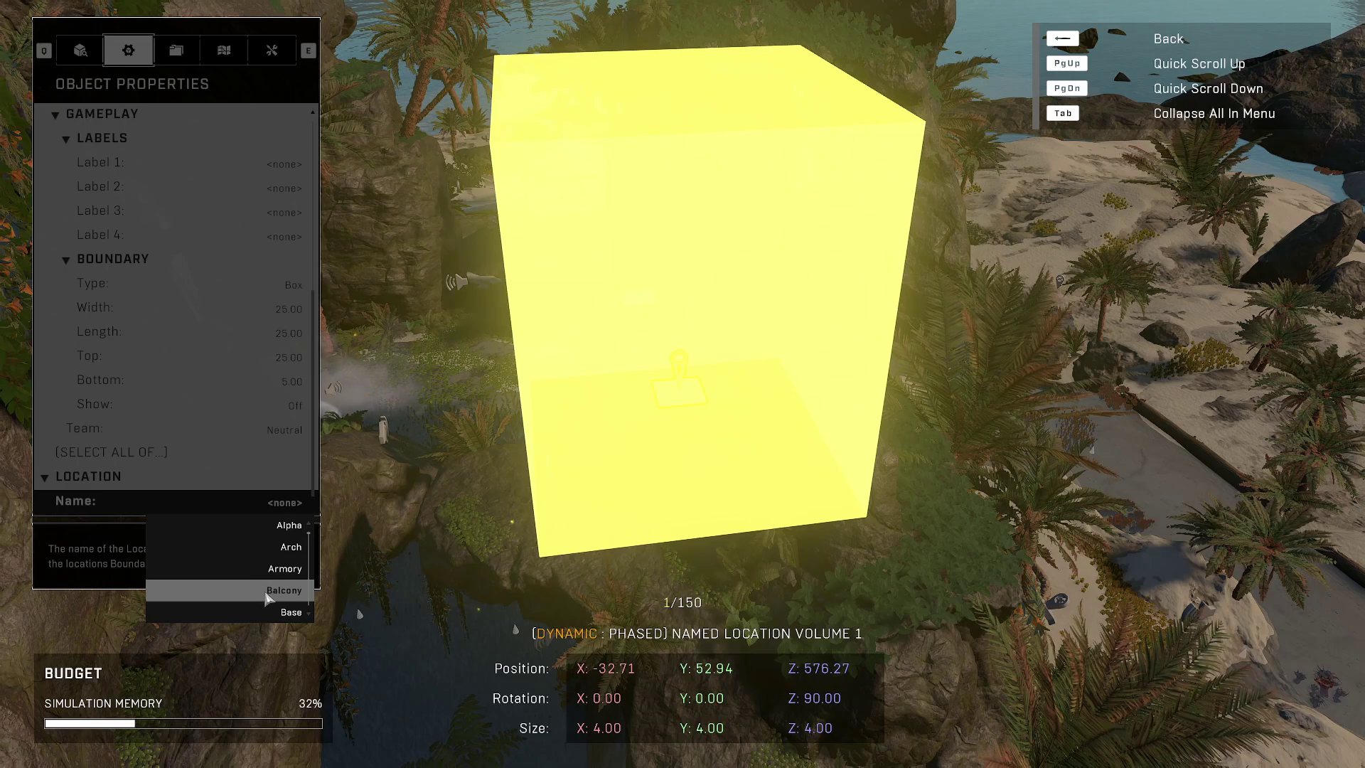
pyautogui.scroll(-1, 269, 601)
pyautogui.scroll(-1, 266, 606)
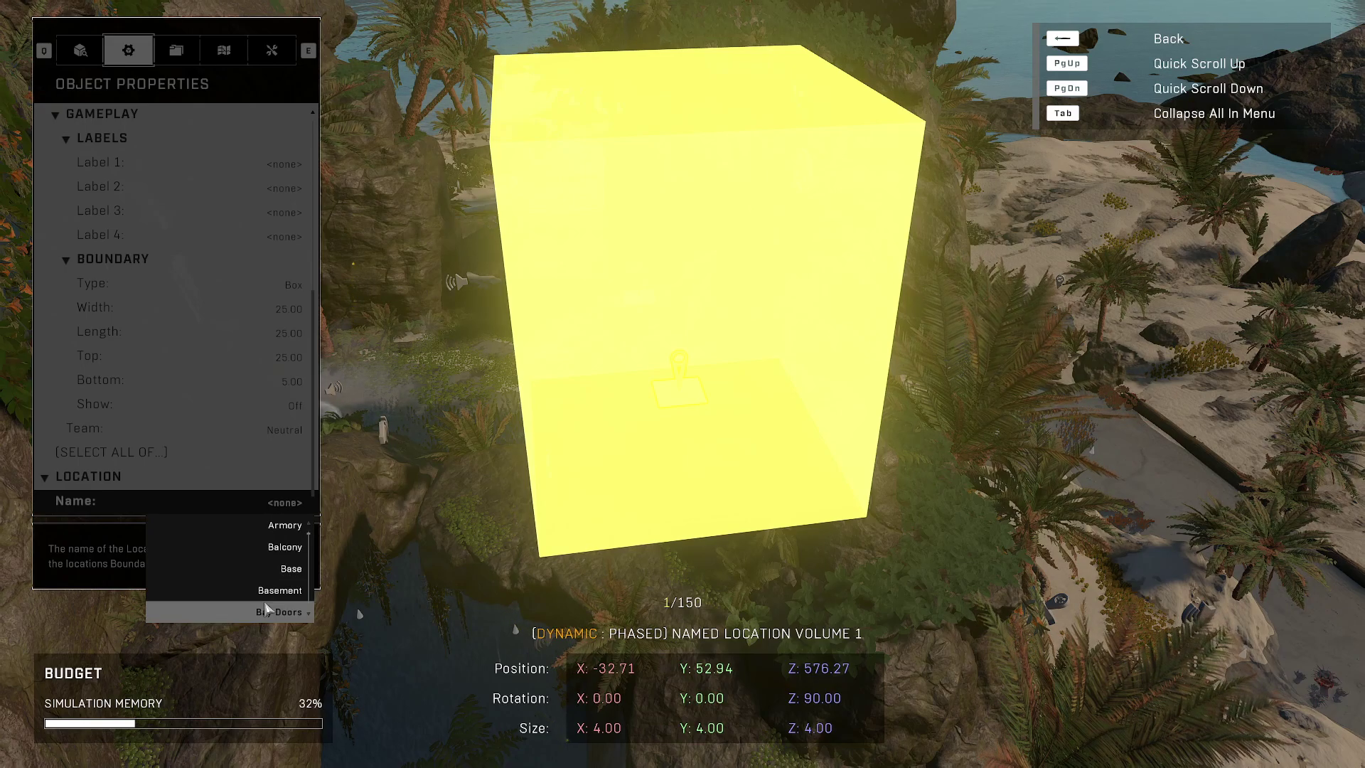
pyautogui.scroll(-3, 268, 615)
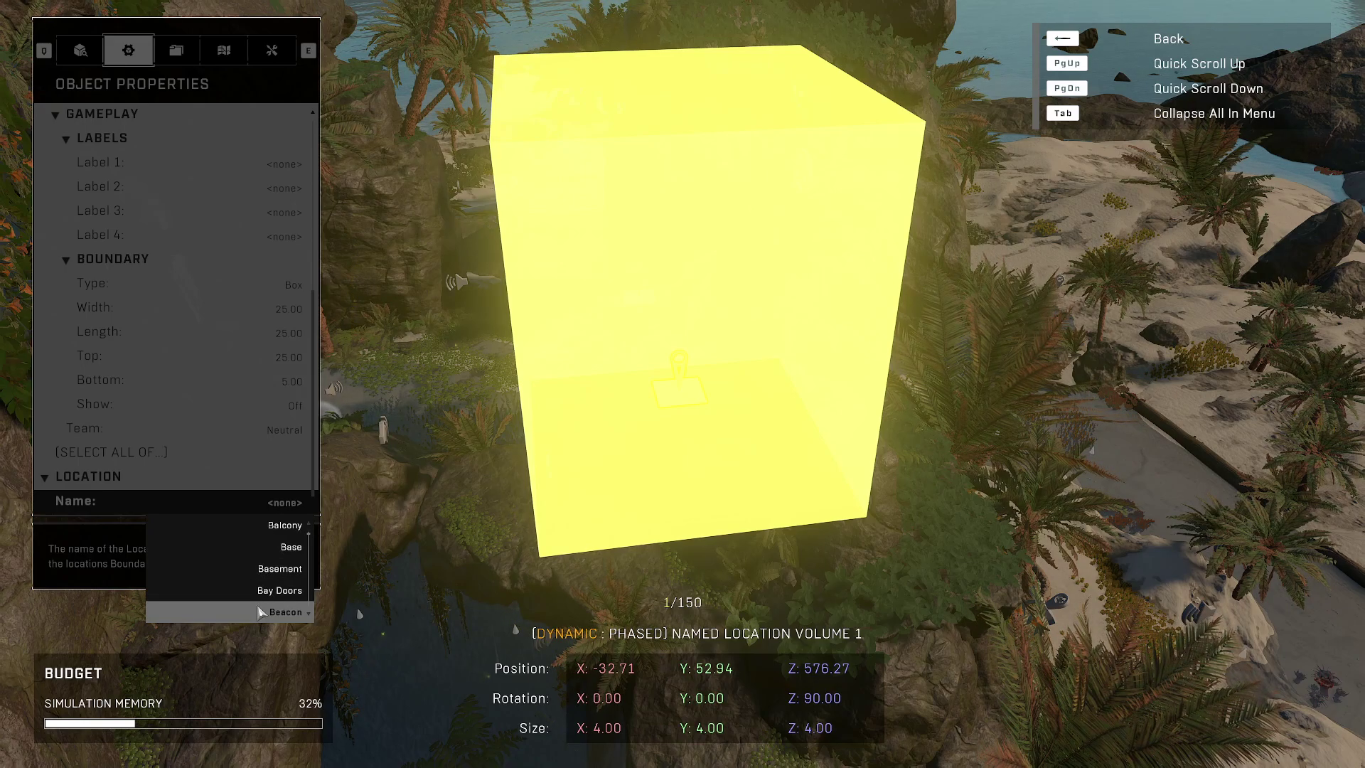
pyautogui.scroll(-2, 267, 615)
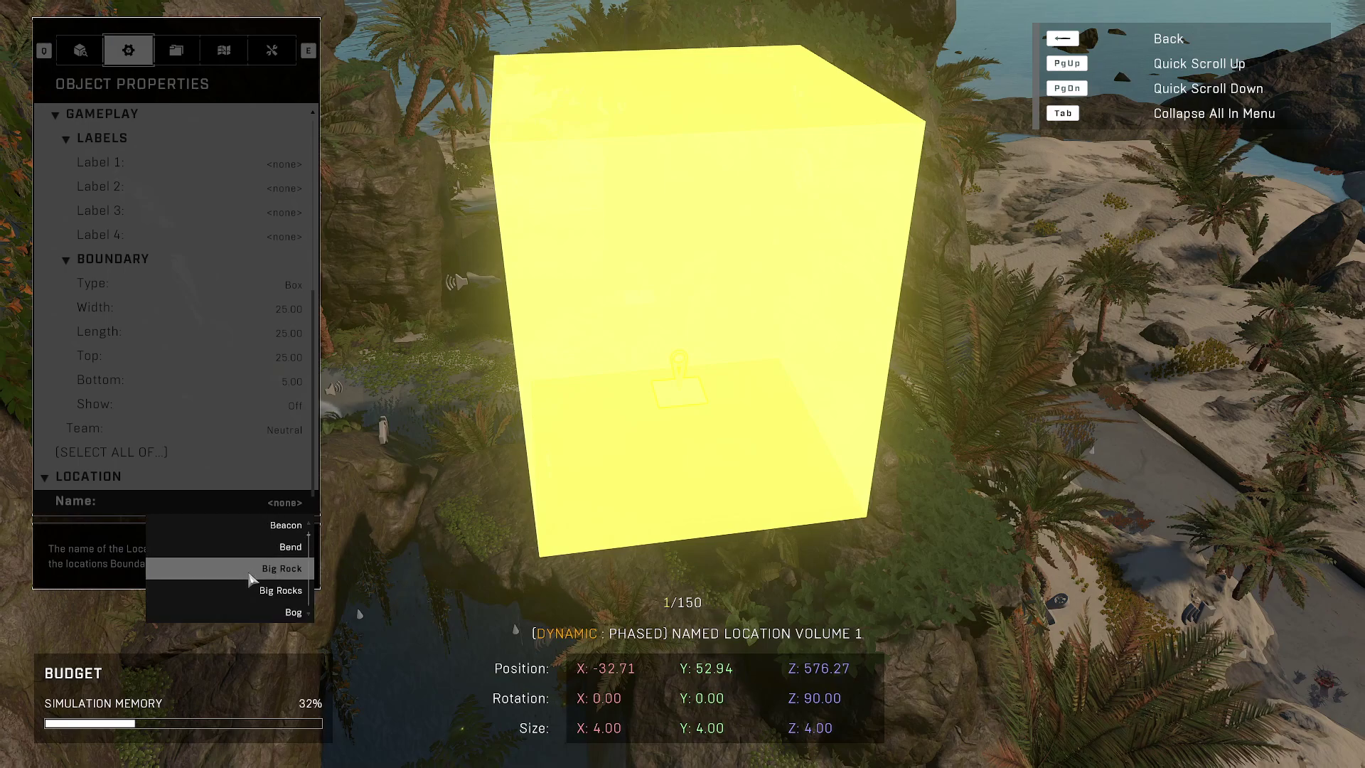
pyautogui.scroll(-3, 260, 587)
pyautogui.scroll(-1, 261, 589)
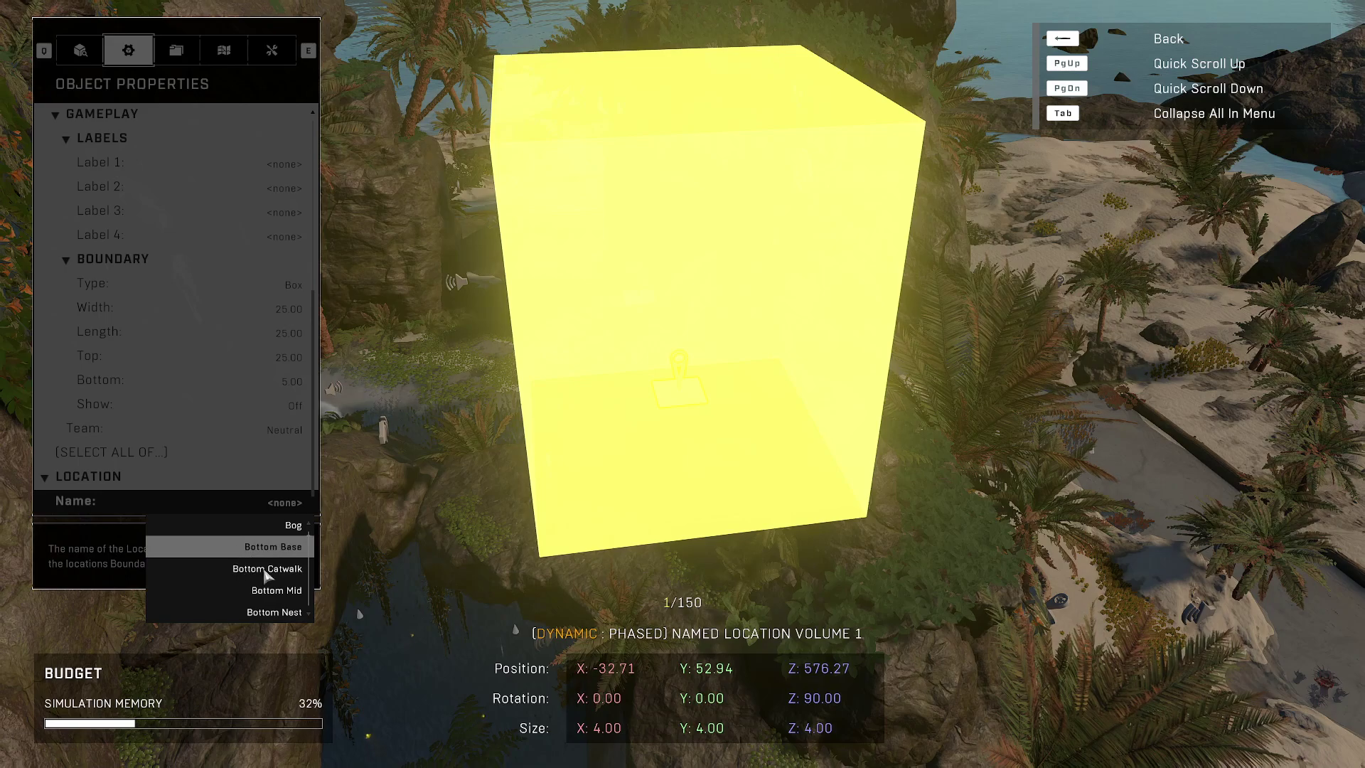
pyautogui.scroll(-1, 256, 584)
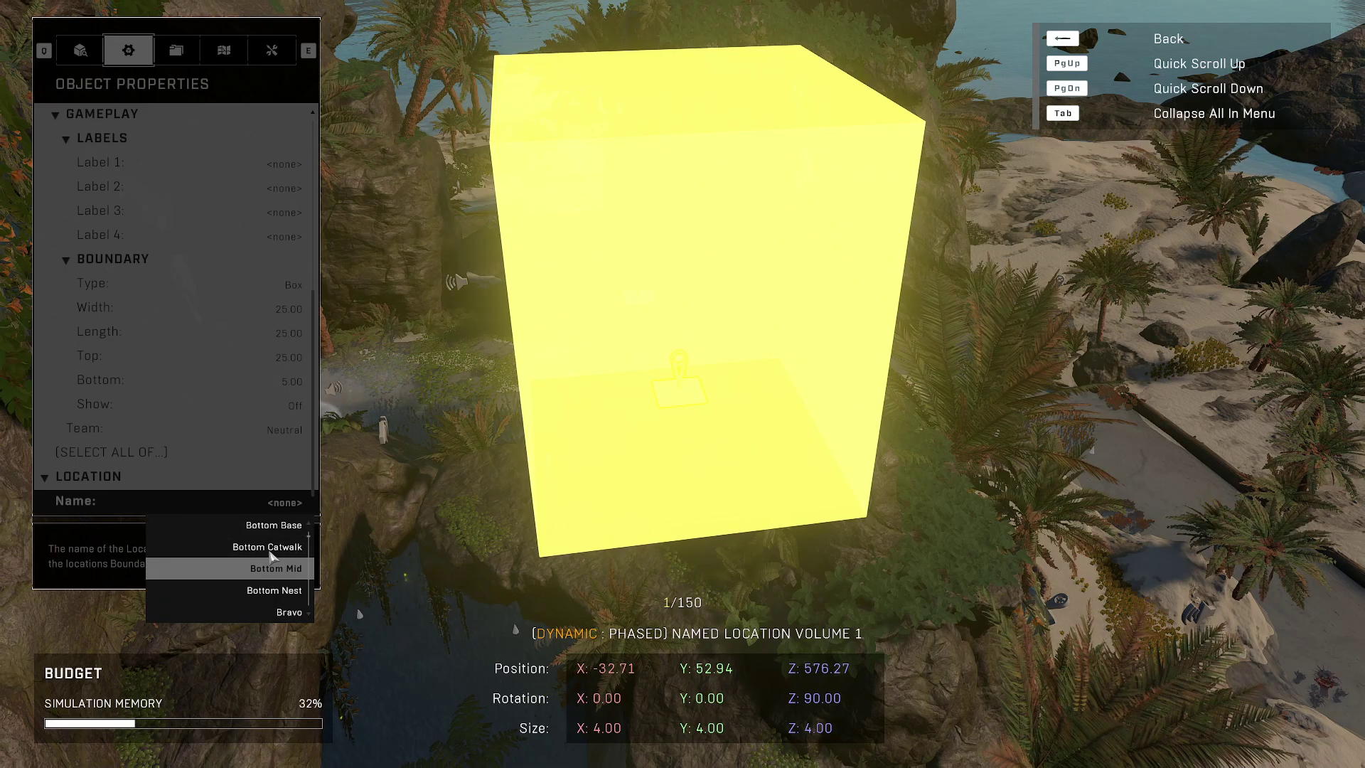
pyautogui.scroll(-3, 280, 572)
pyautogui.scroll(-1, 284, 574)
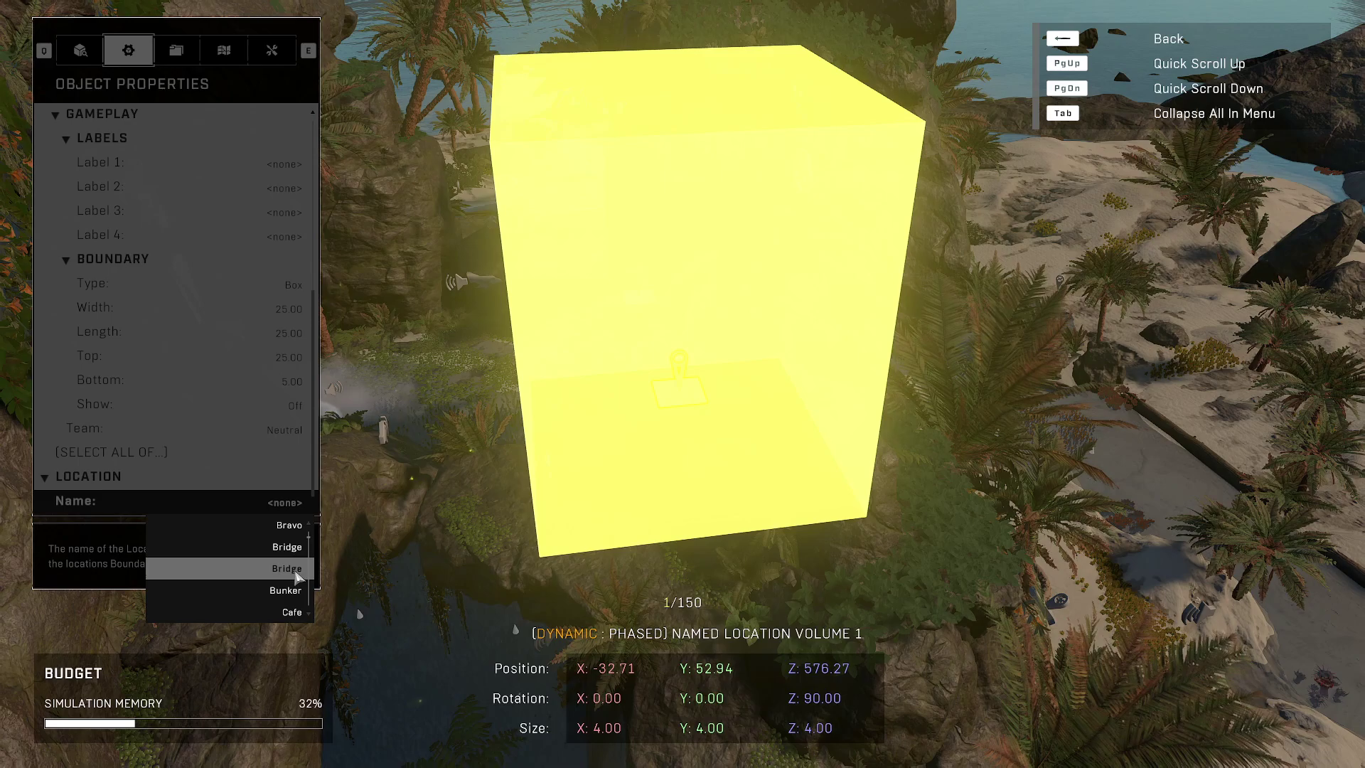
pyautogui.scroll(-5, 284, 569)
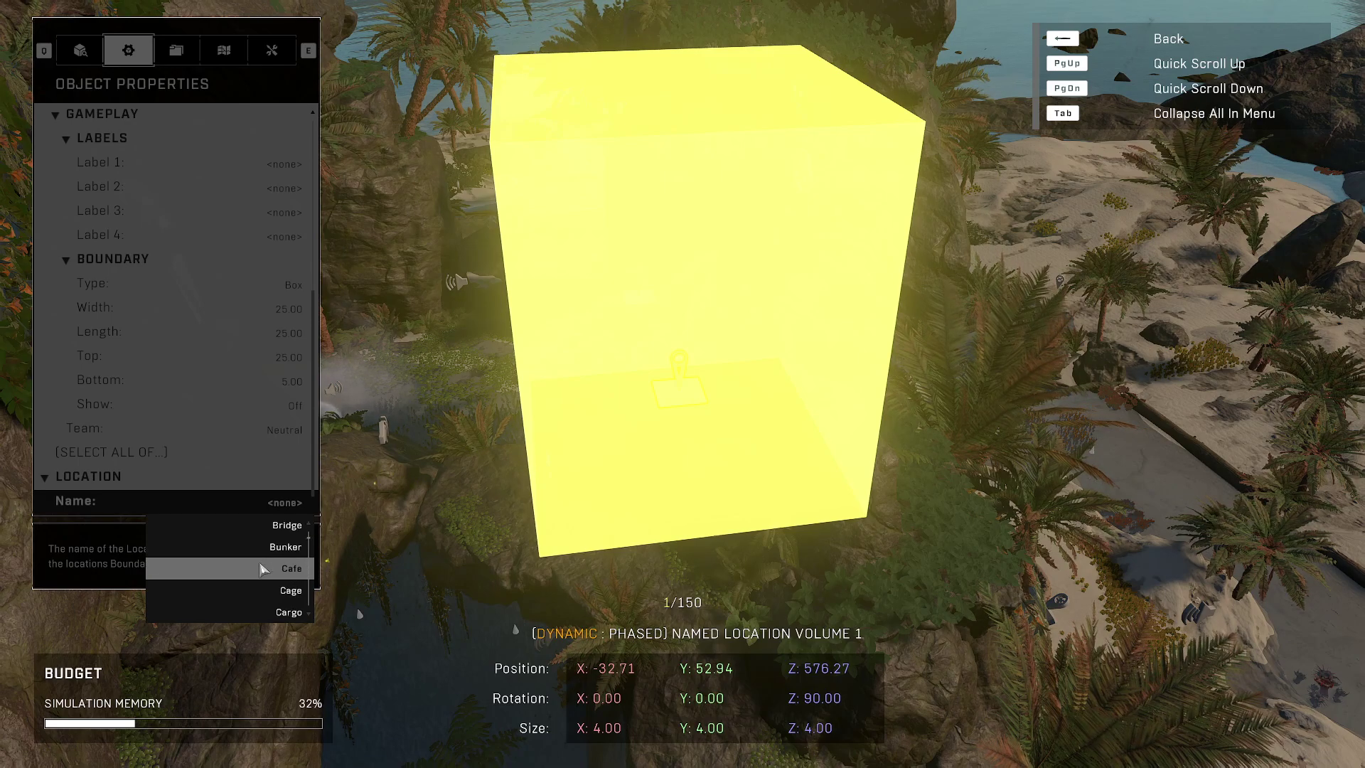
pyautogui.scroll(-6, 263, 574)
pyautogui.scroll(-7, 266, 583)
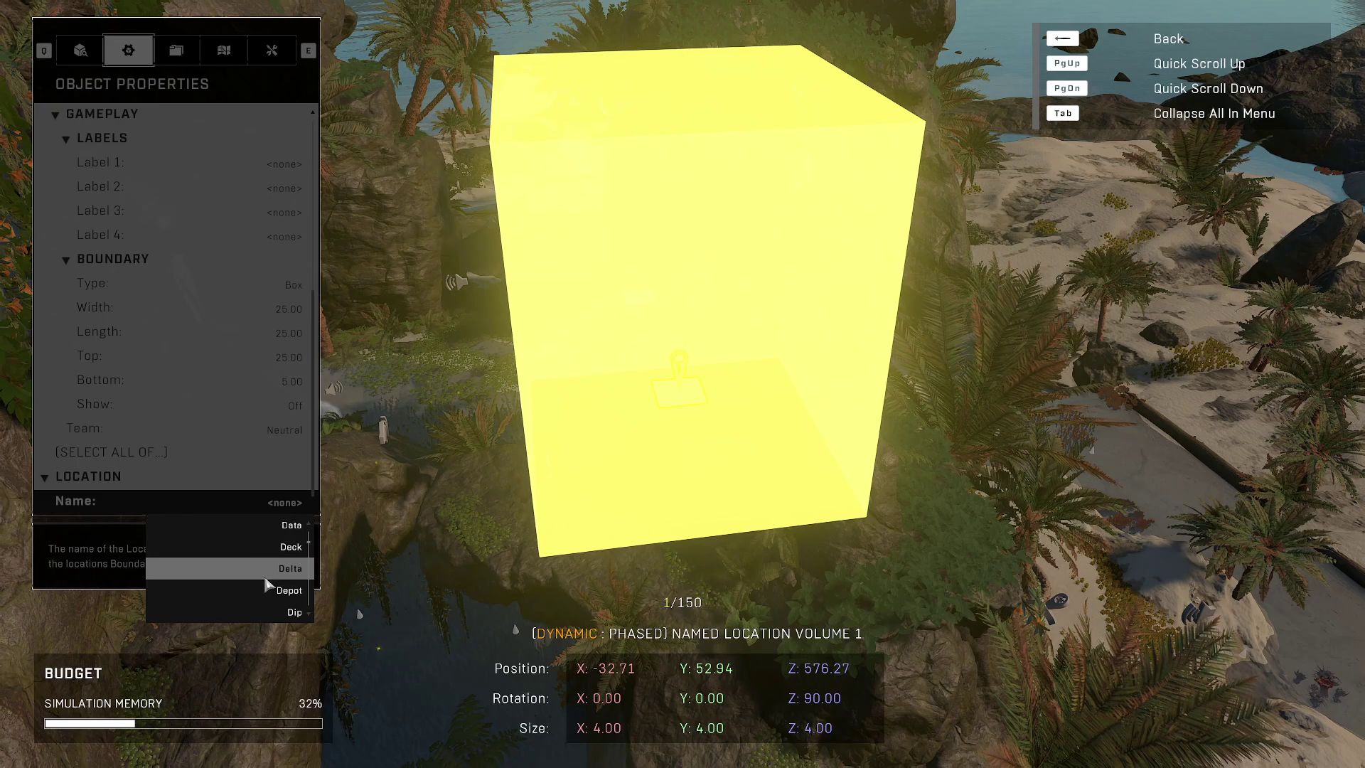
pyautogui.scroll(-7, 265, 584)
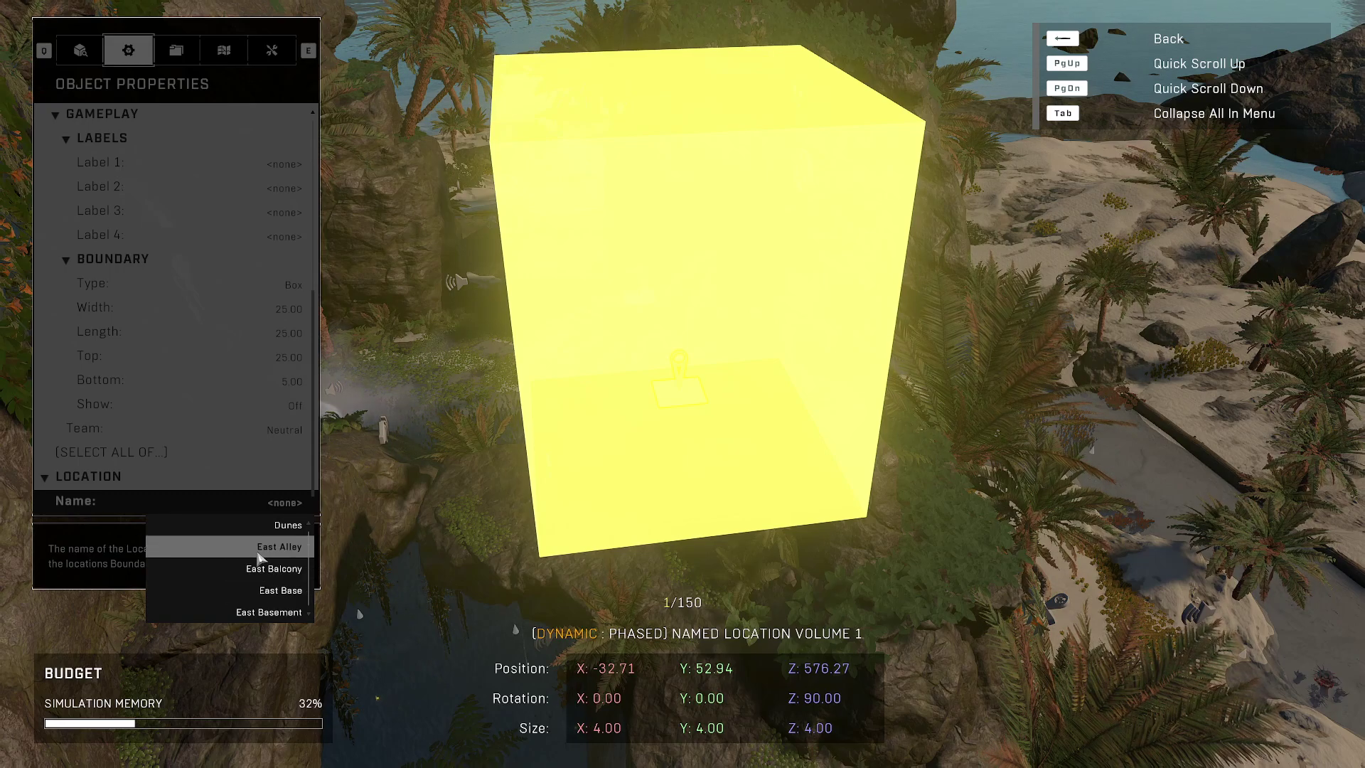
# Step: Examine the East-prefixed location names, from East Alley through to East Window
pyautogui.scroll(-1, 253, 583)
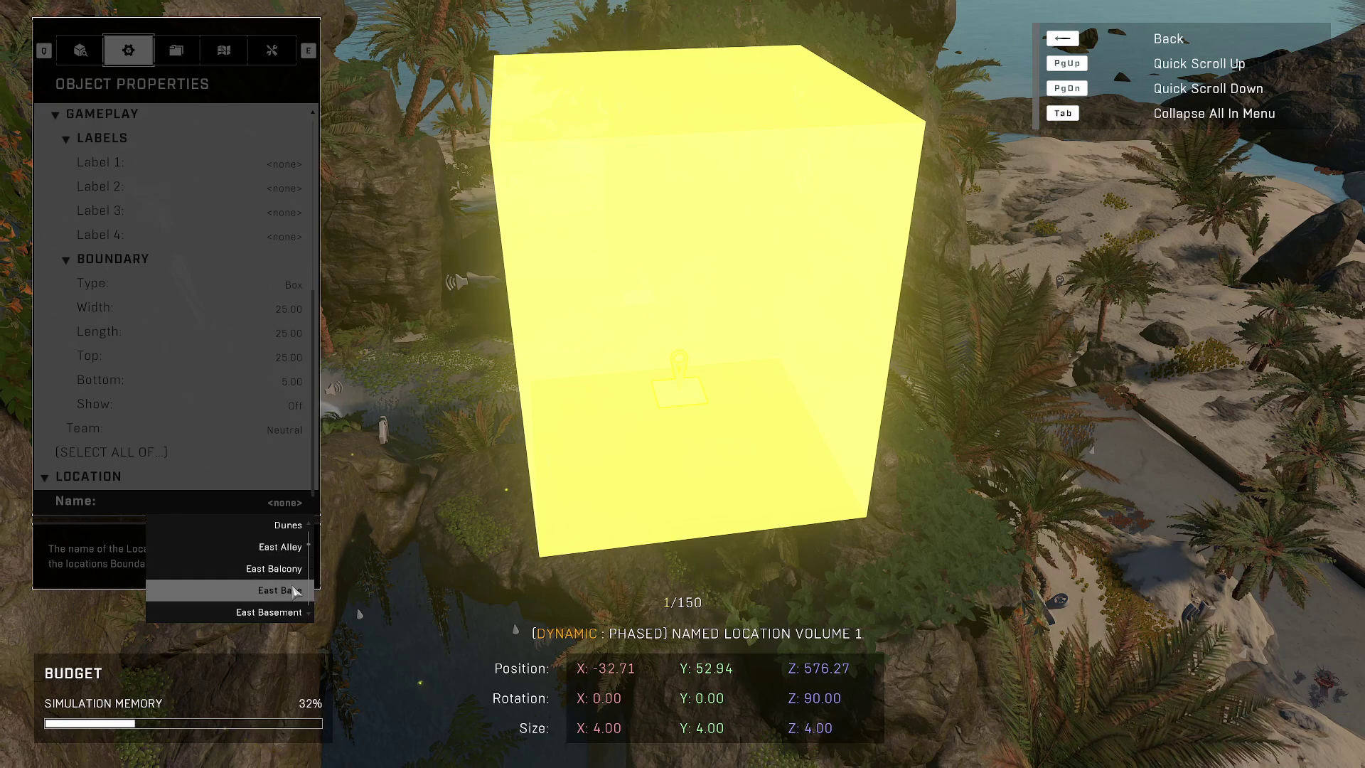
pyautogui.scroll(-1, 292, 597)
pyautogui.scroll(-2, 256, 614)
pyautogui.scroll(-2, 249, 613)
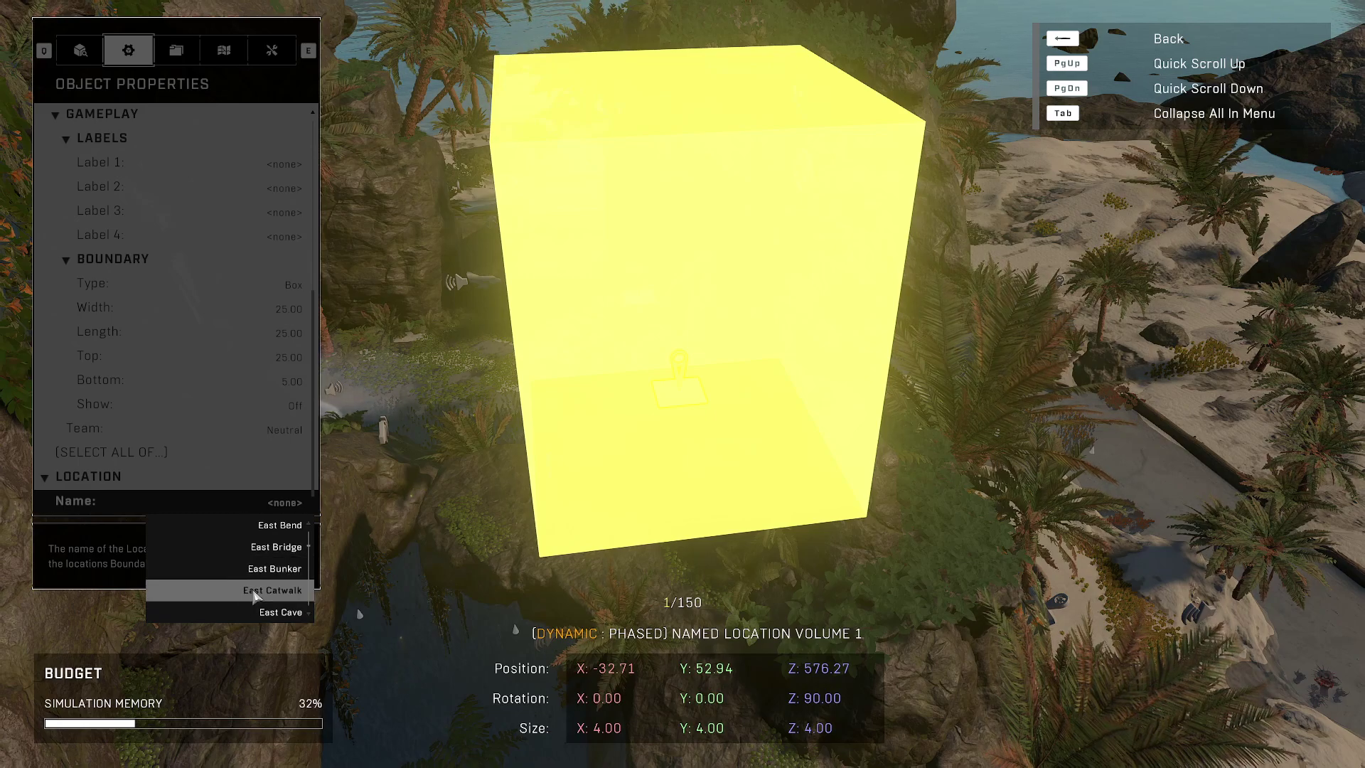
pyautogui.scroll(-2, 244, 605)
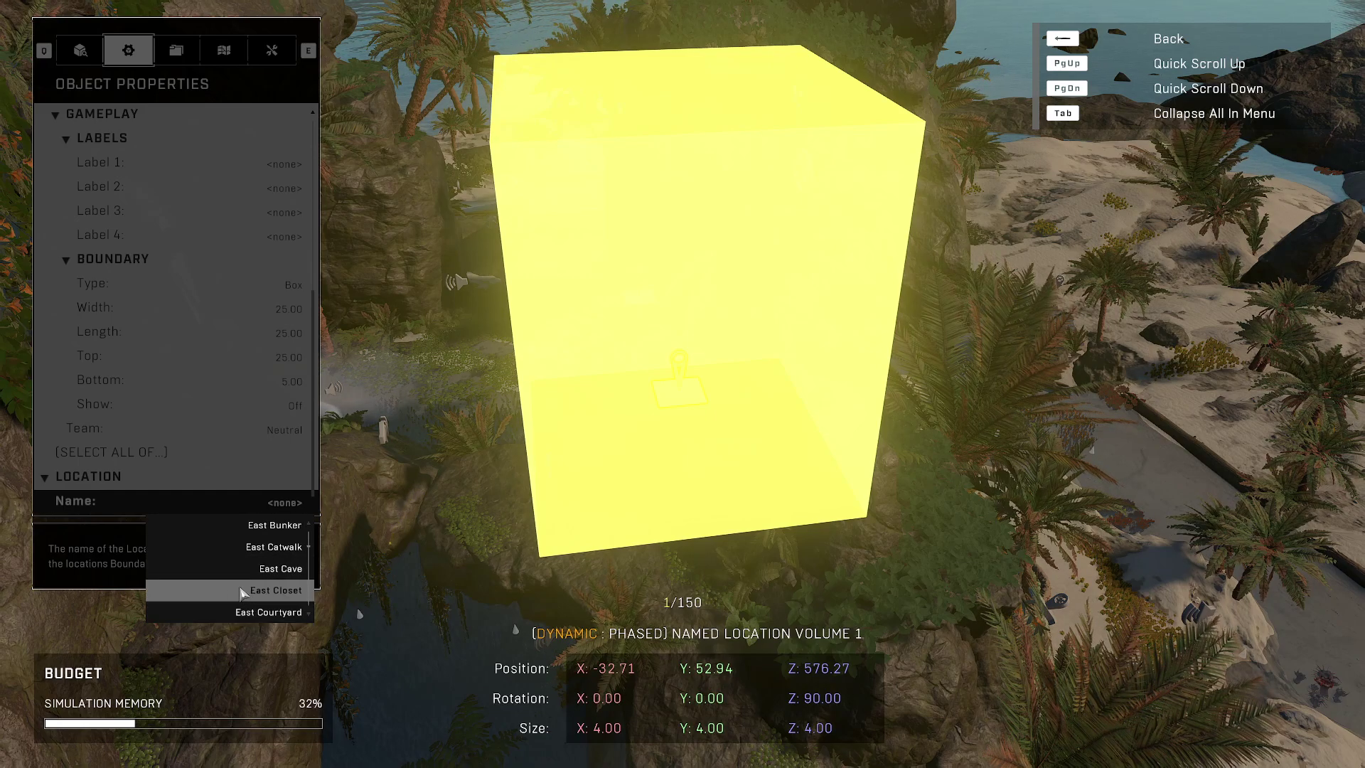
pyautogui.scroll(-2, 257, 612)
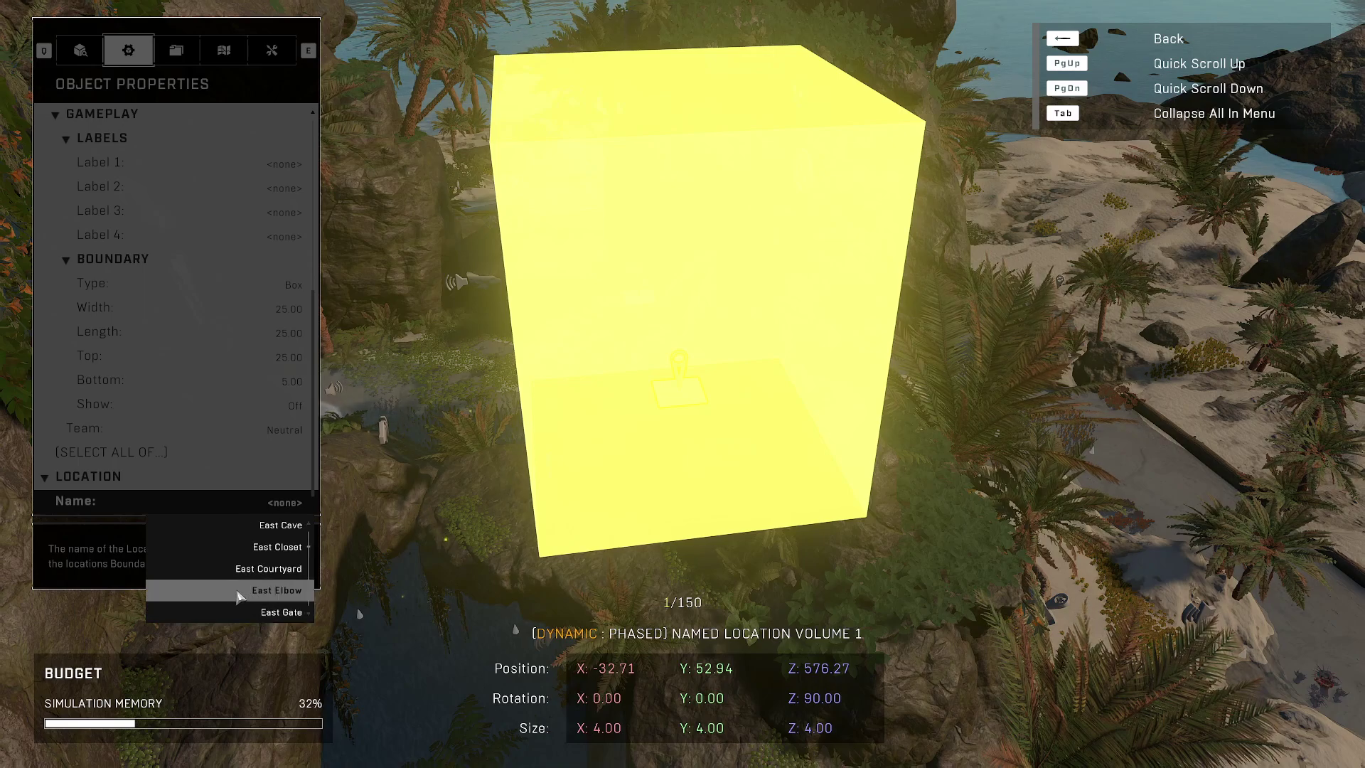
pyautogui.scroll(-8, 276, 597)
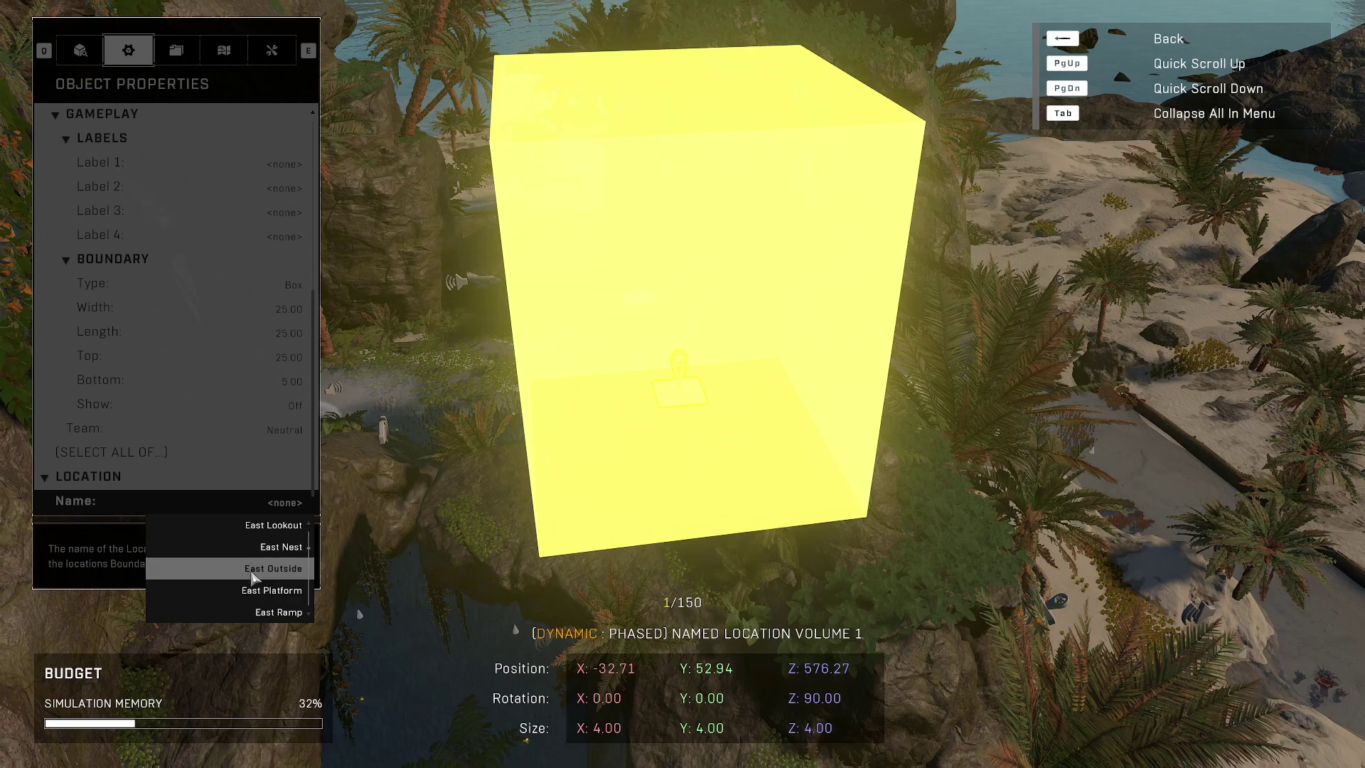
pyautogui.scroll(-3, 258, 590)
pyautogui.scroll(-3, 251, 594)
pyautogui.scroll(-5, 254, 595)
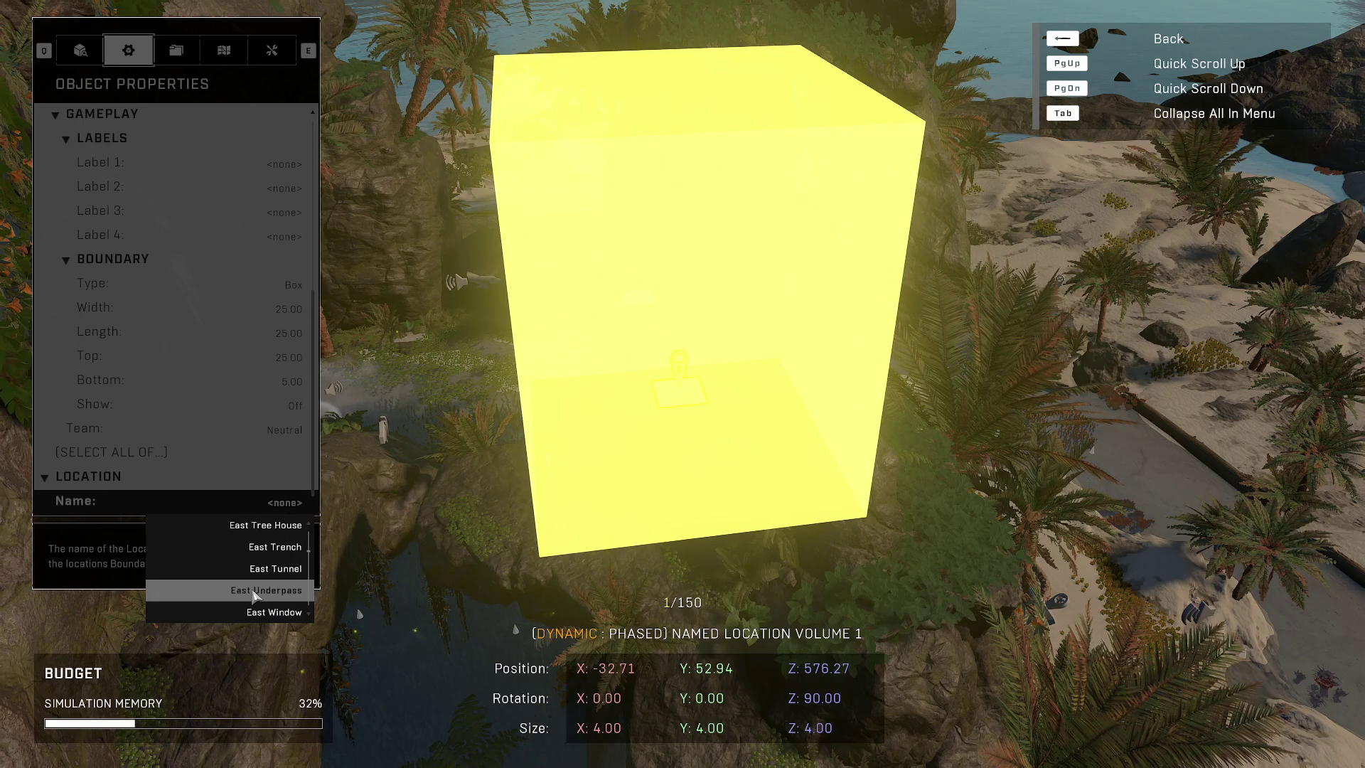
# Step: Check the location names following the East-prefixed group up to Flank Steak and Fountain, and close the list without choosing one
pyautogui.scroll(-5, 242, 598)
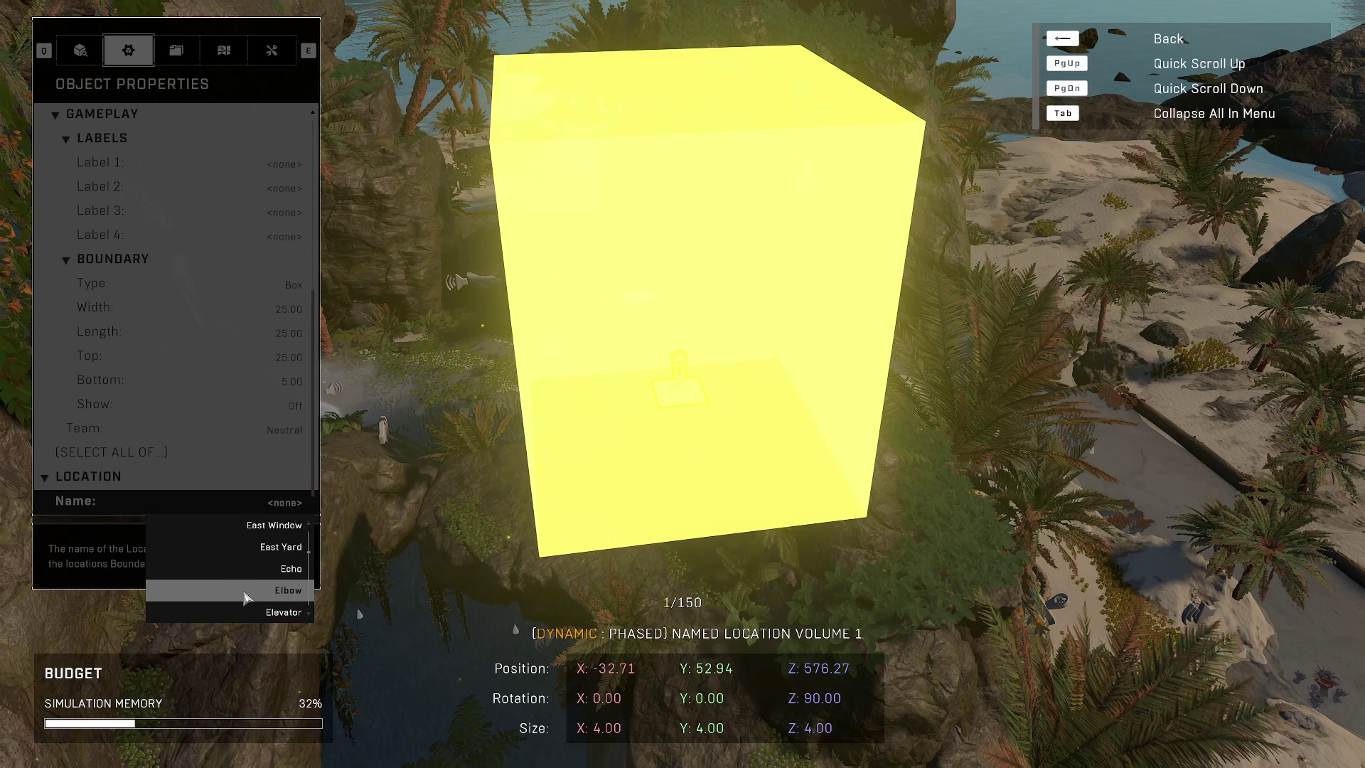
pyautogui.scroll(5, 250, 599)
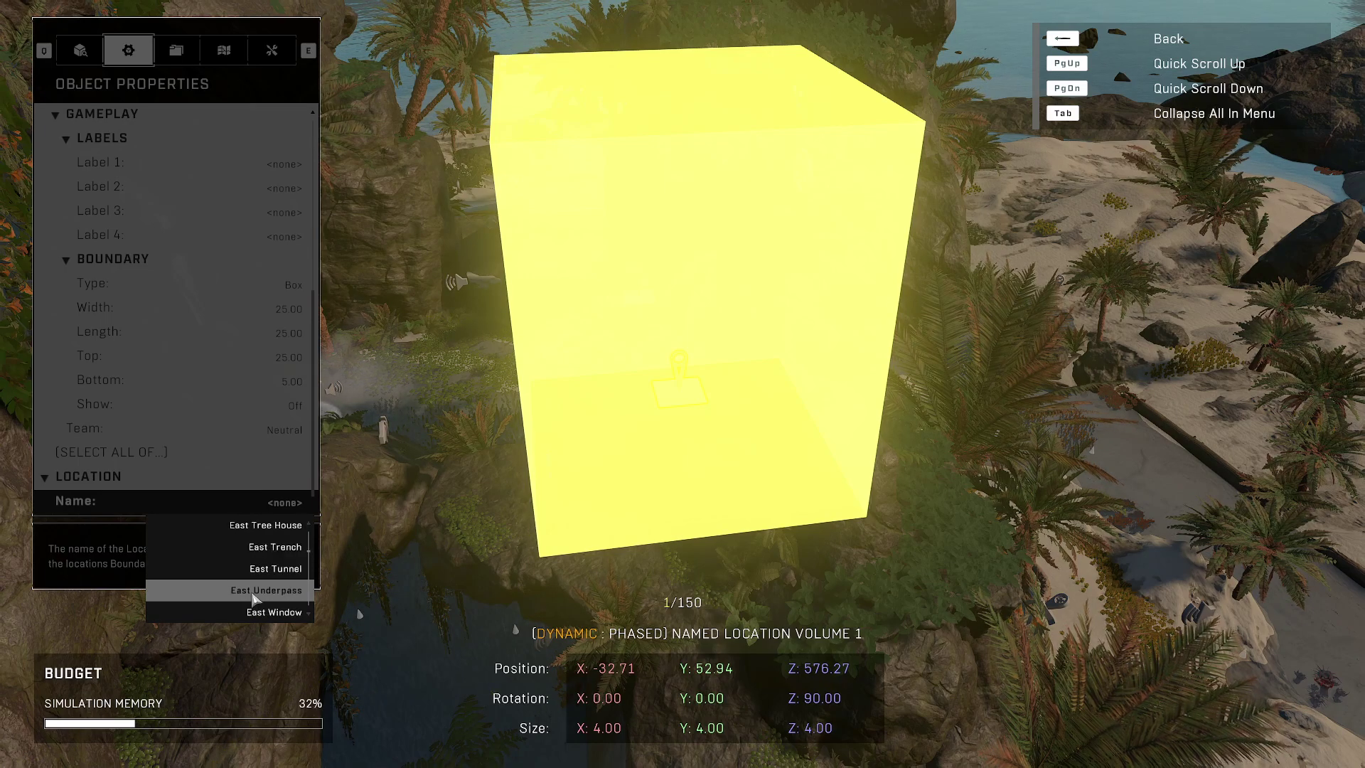
pyautogui.scroll(-6, 254, 597)
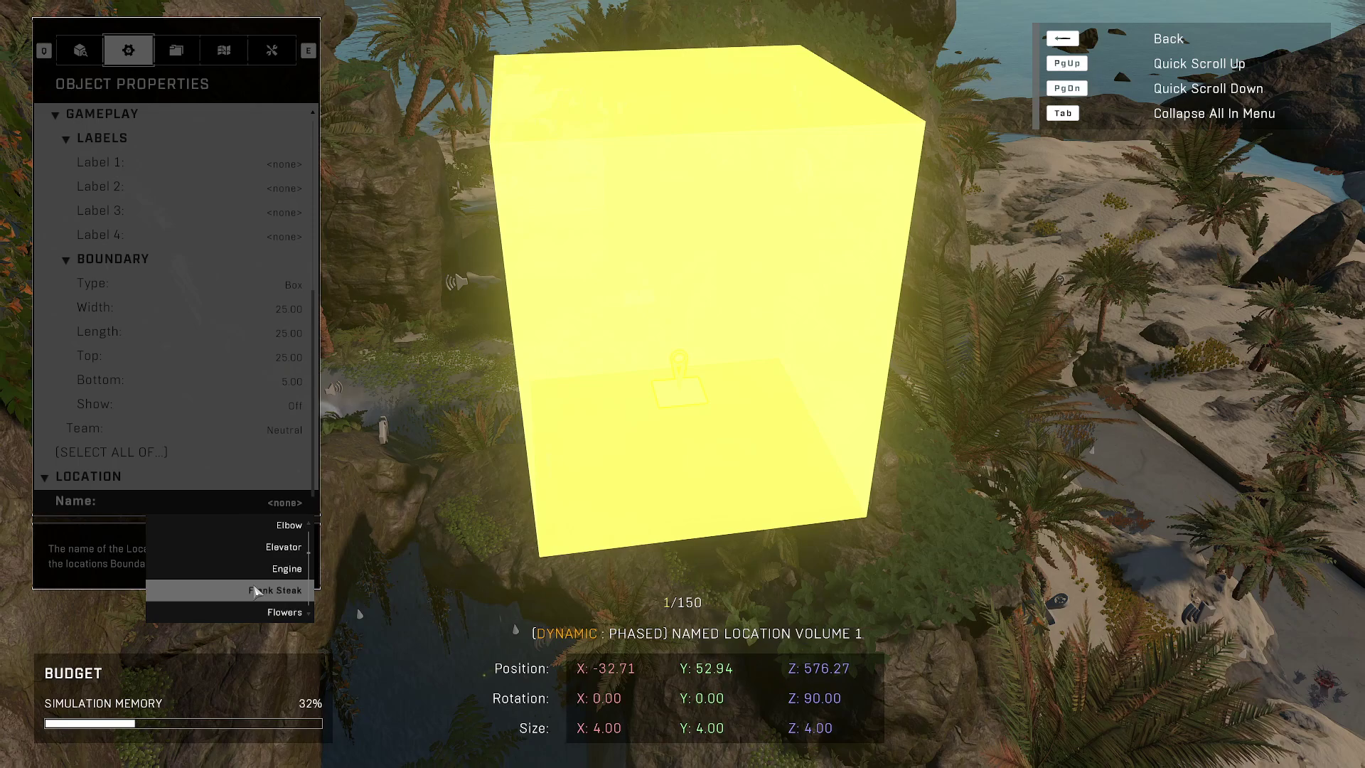
pyautogui.scroll(-1, 255, 571)
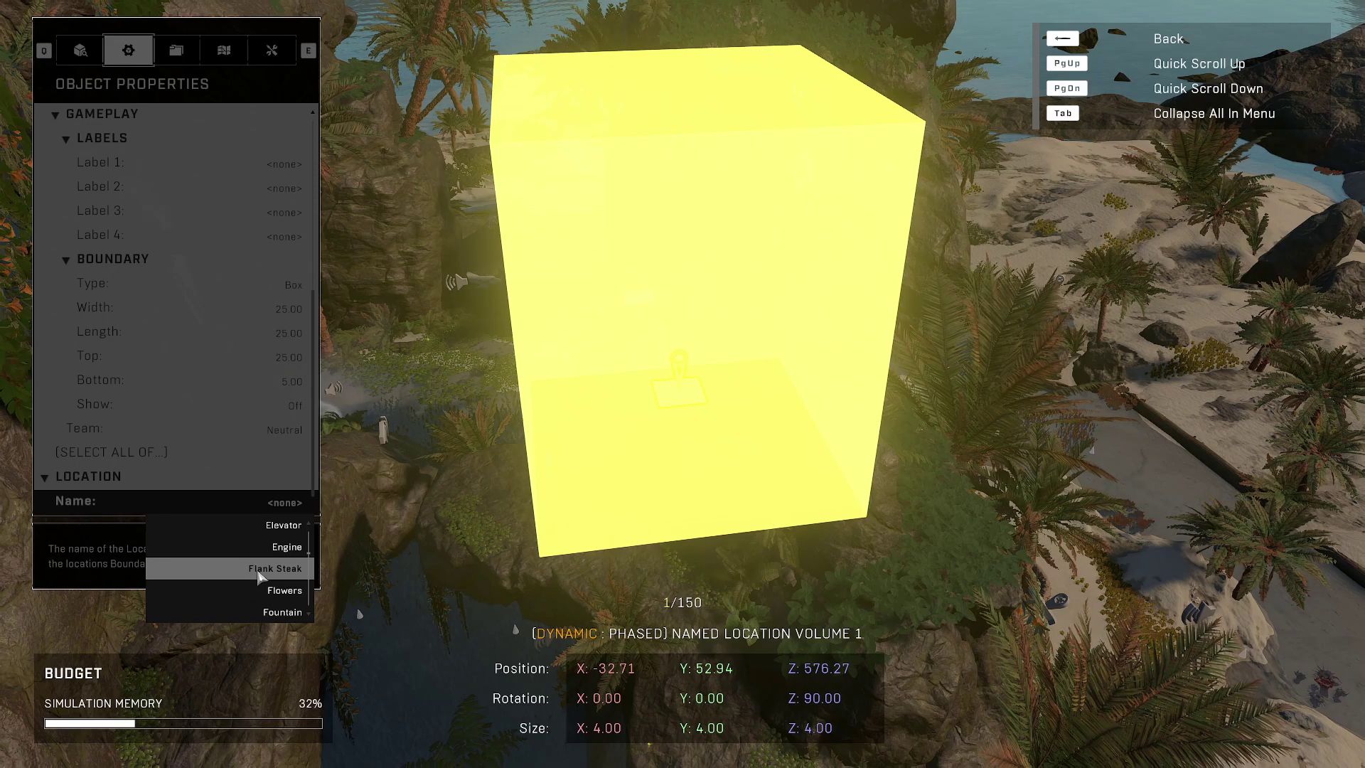
pyautogui.press('BackSpace')
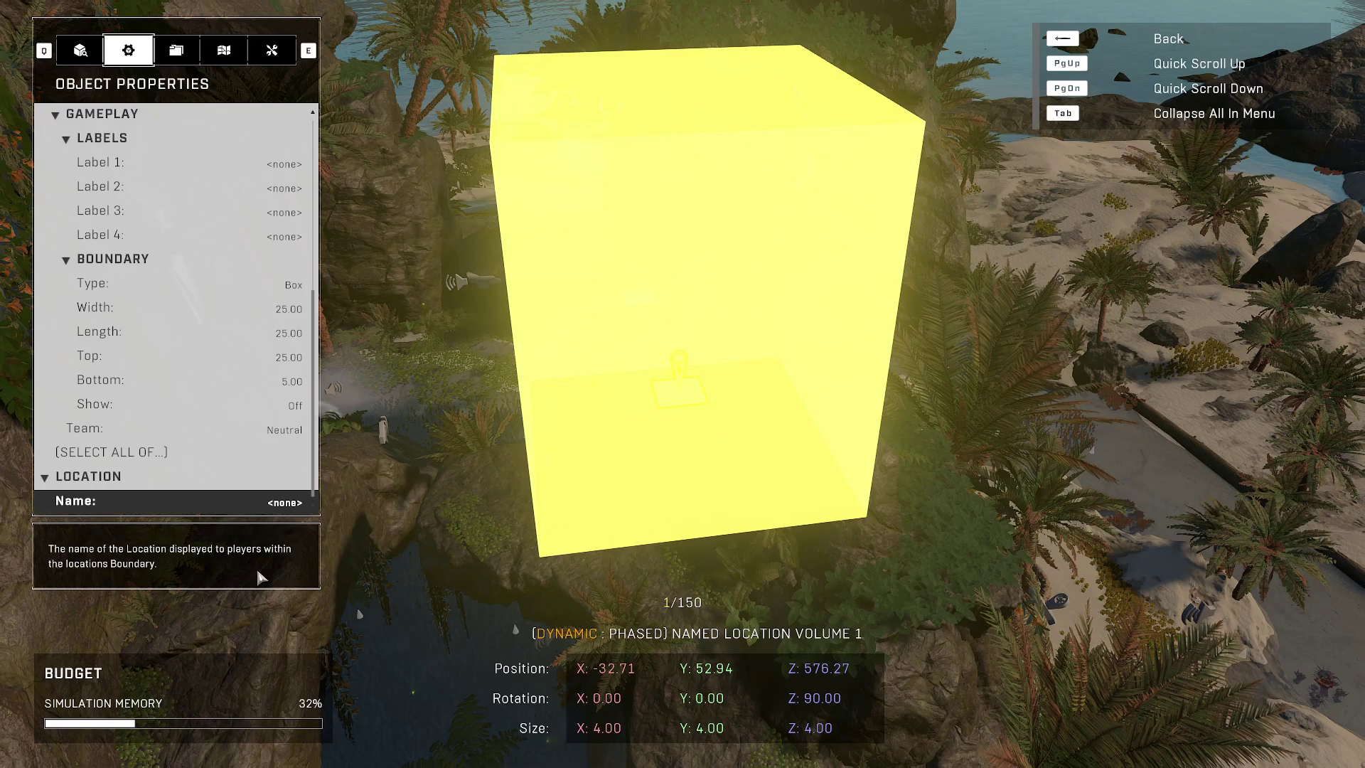
# Step: Reopen the volume's location name list and go through its entries from the beginning to Elevator
pyautogui.click(278, 503)
pyautogui.press('Down')
pyautogui.press('Down')
pyautogui.press('Down')
pyautogui.press('Down')
pyautogui.press('Down')
pyautogui.press('Down')
pyautogui.press('Down')
pyautogui.press('Down')
pyautogui.press('Down')
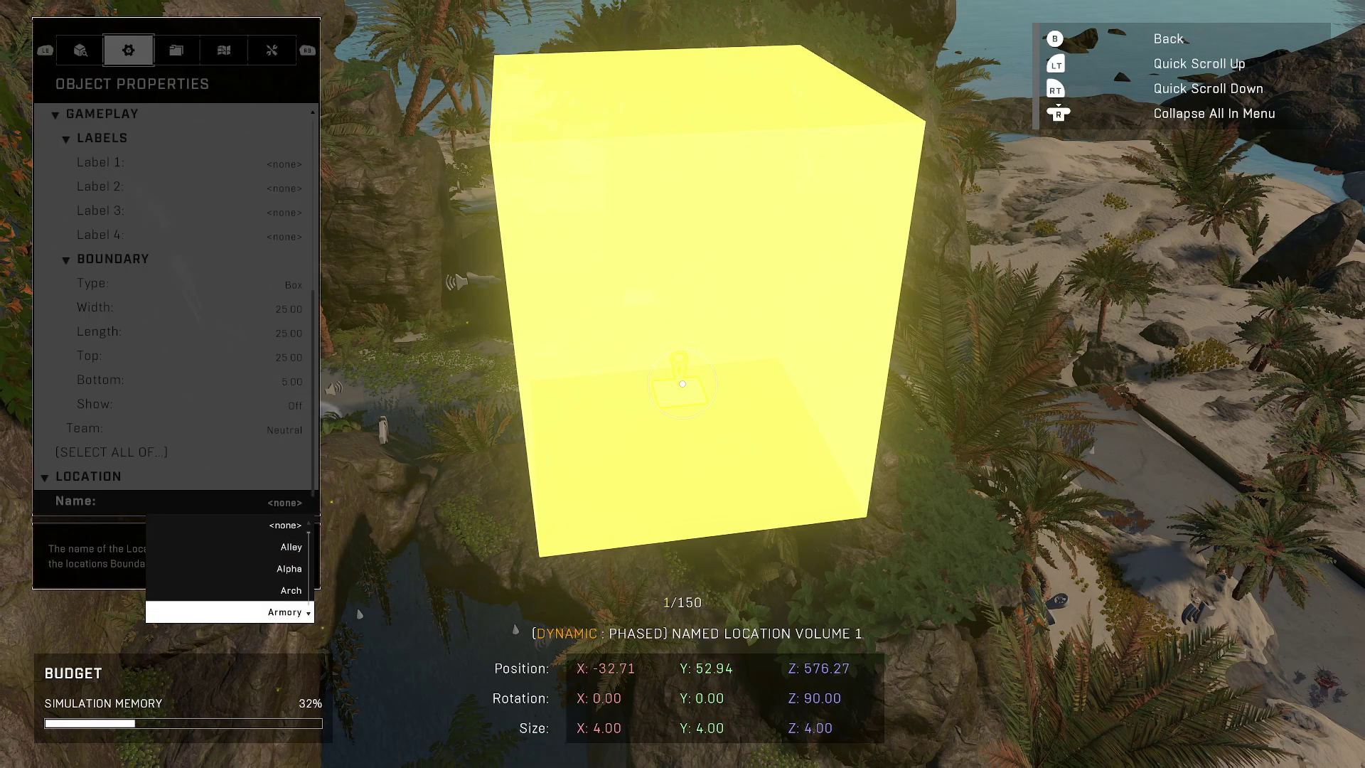
pyautogui.press('Down')
pyautogui.press('Down')
pyautogui.press('Down')
pyautogui.press('Down')
pyautogui.press('Down')
pyautogui.press('Down')
pyautogui.press('Down')
pyautogui.press('Down')
pyautogui.press('Down')
pyautogui.press('Down')
pyautogui.press('Down')
pyautogui.press('Down')
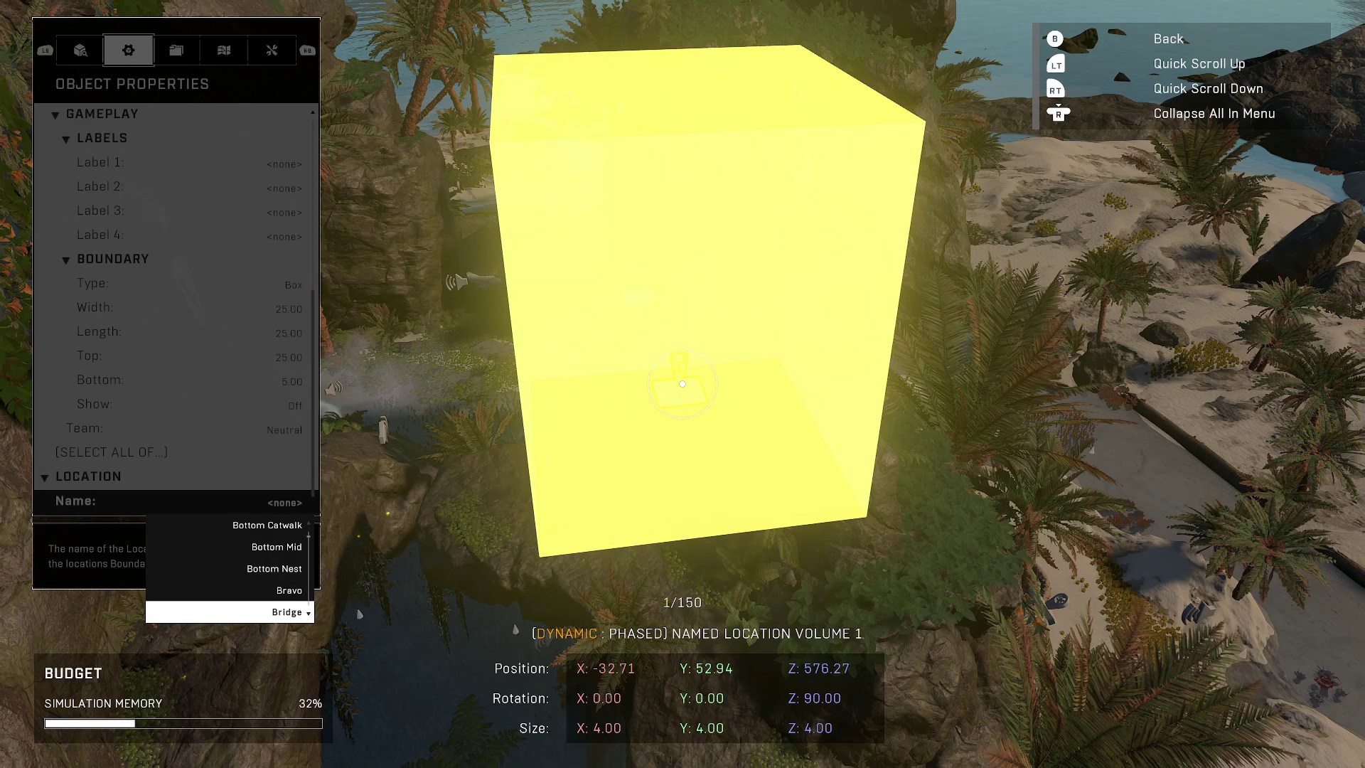
pyautogui.press('Down')
pyautogui.press('Down')
pyautogui.press('Down')
pyautogui.press('Down')
pyautogui.press('Down')
pyautogui.press('Down')
pyautogui.press('Down')
pyautogui.press('Down')
pyautogui.press('Down')
pyautogui.press('Down')
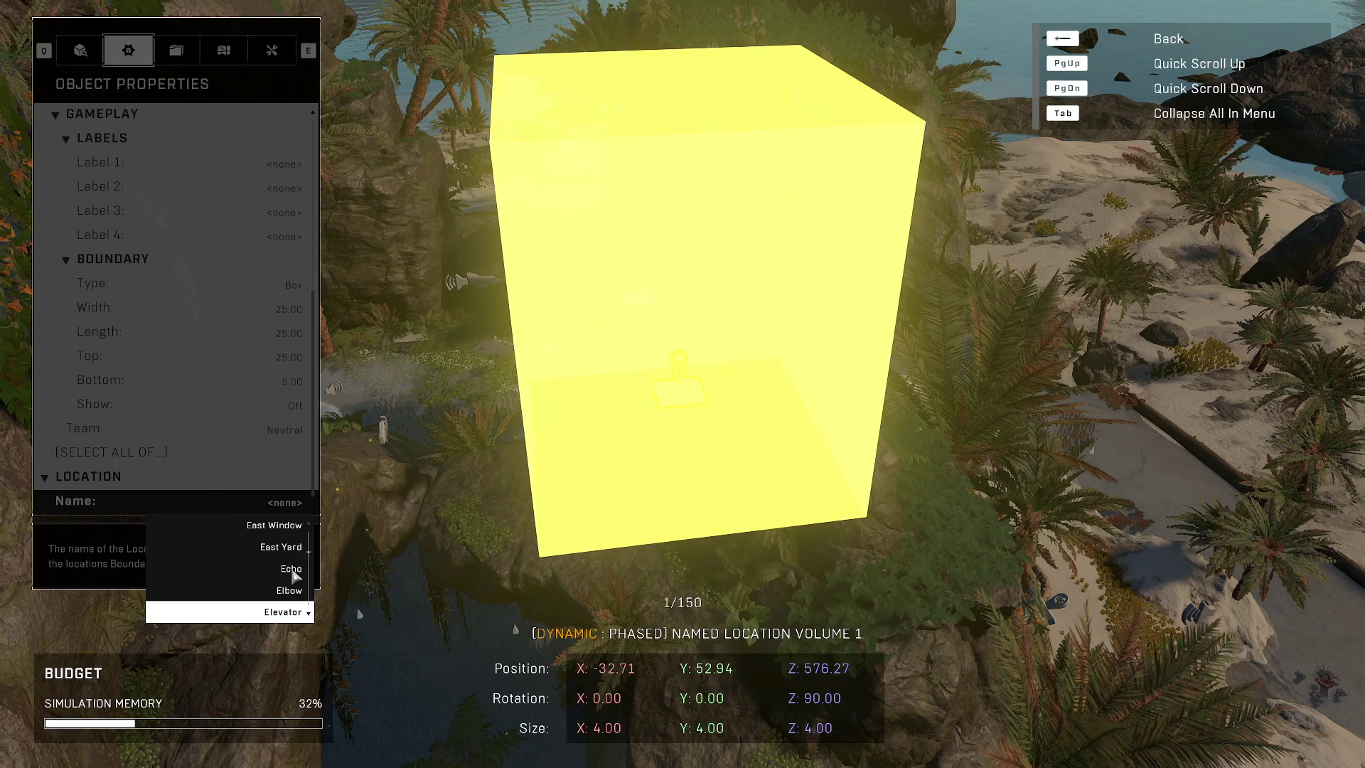
# Step: Look through the location names from Elevator to Small Rock, including the North-prefixed group
pyautogui.scroll(-10, 293, 576)
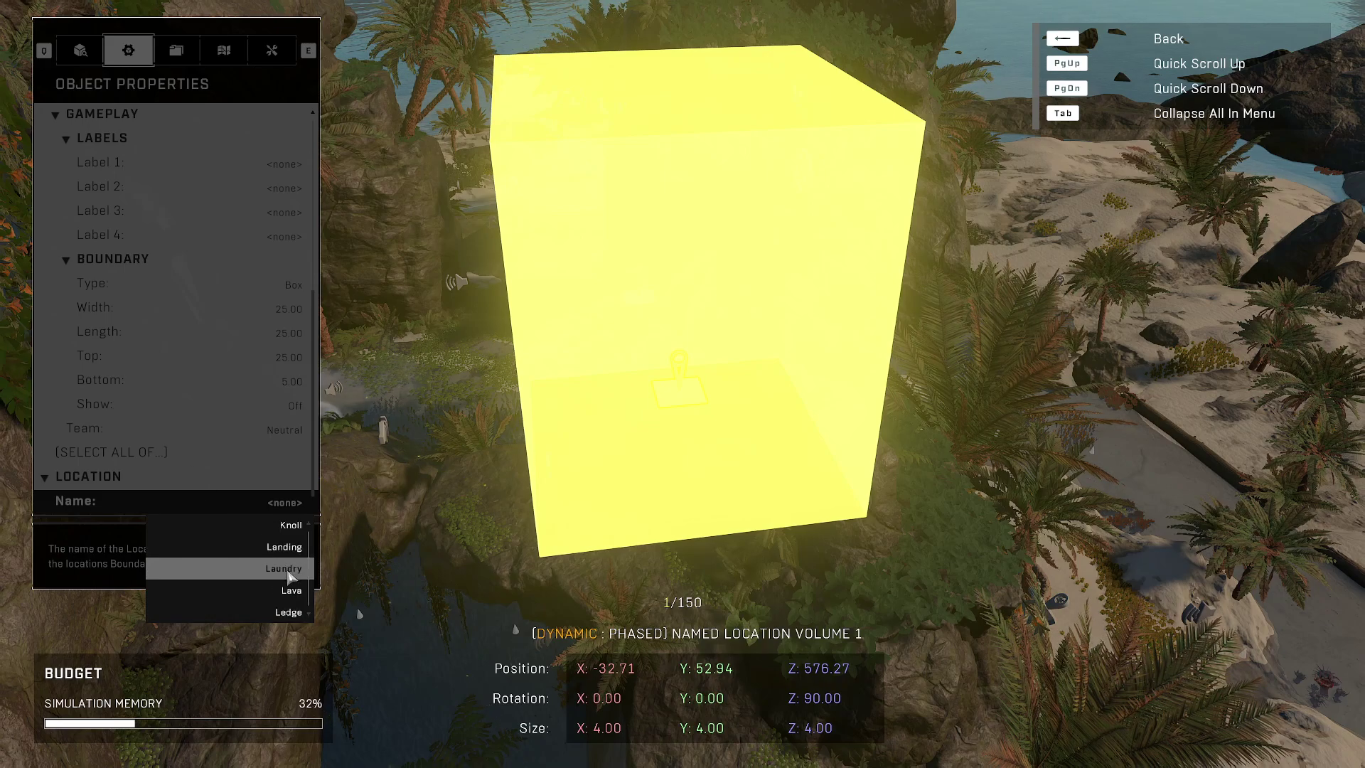
pyautogui.scroll(-15, 291, 577)
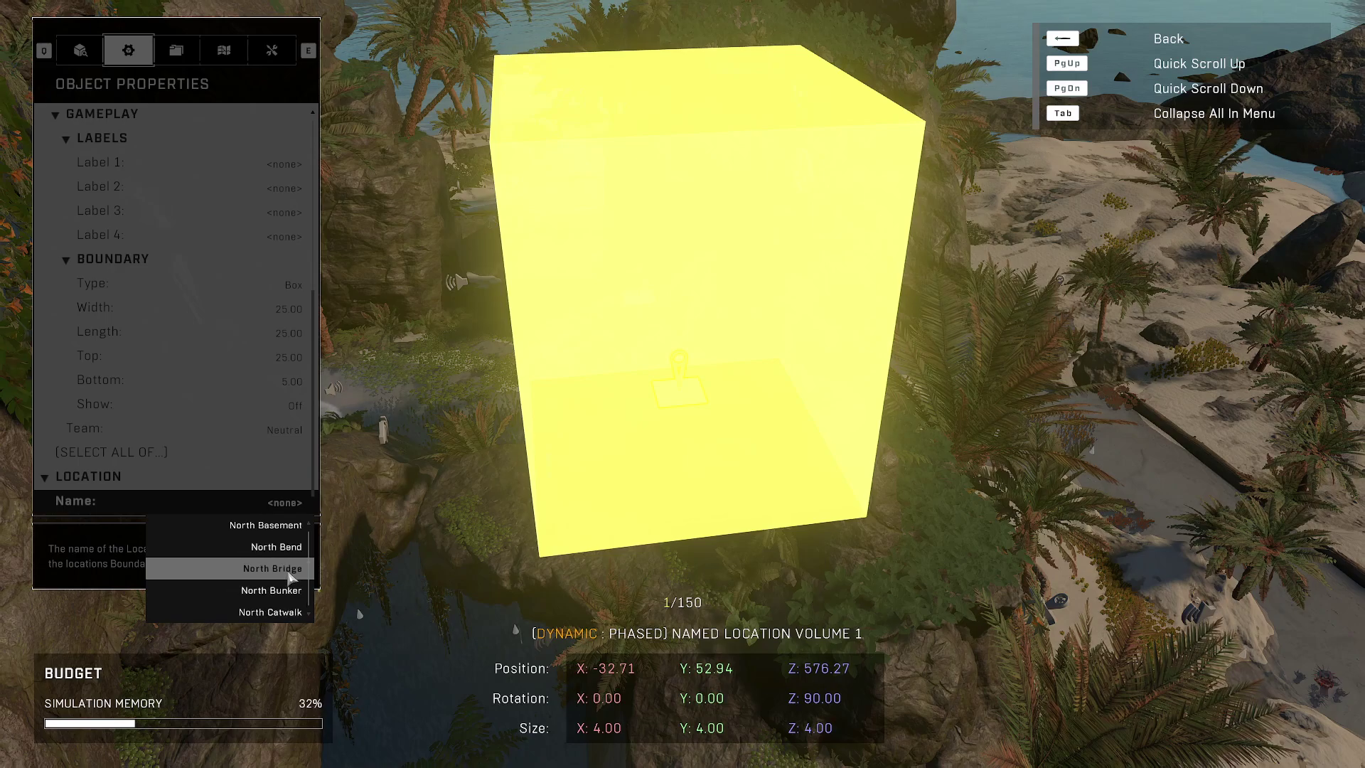
pyautogui.scroll(-15, 291, 578)
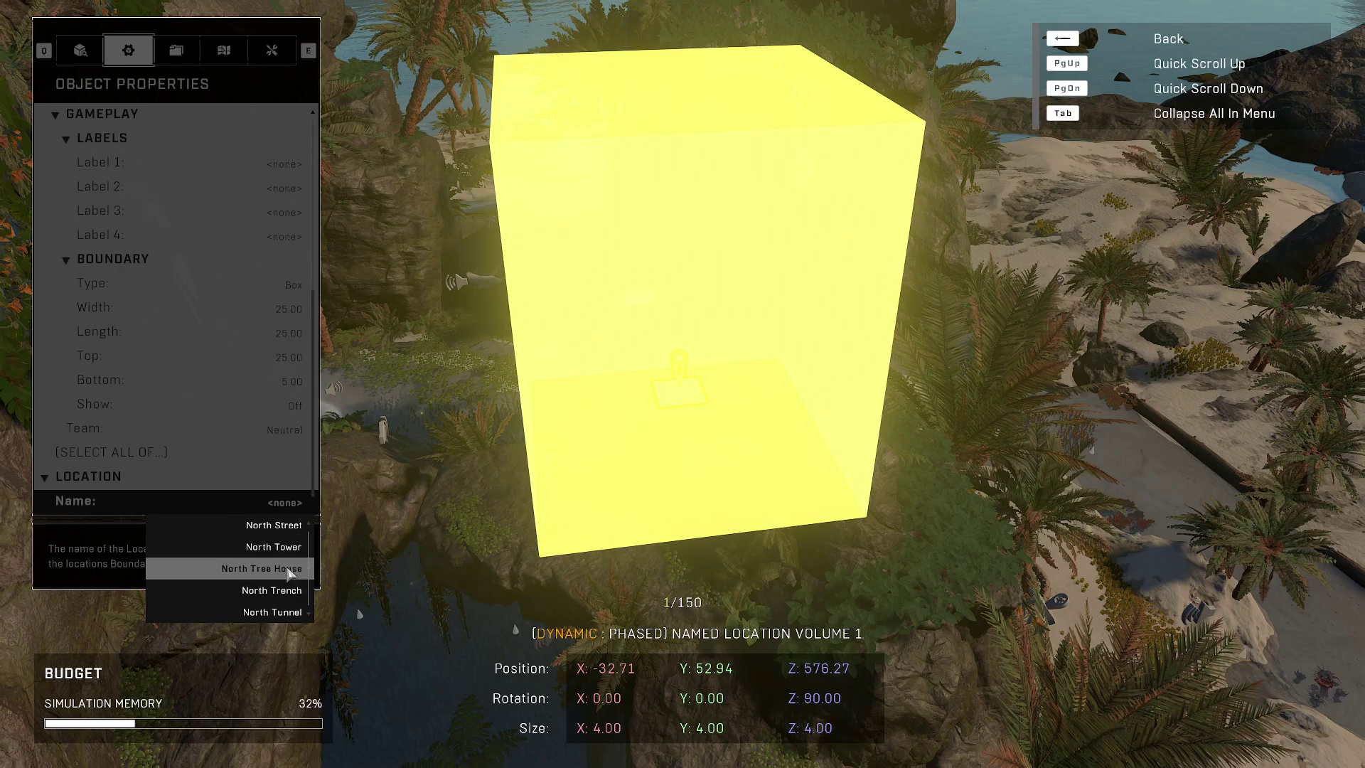
pyautogui.scroll(-15, 291, 576)
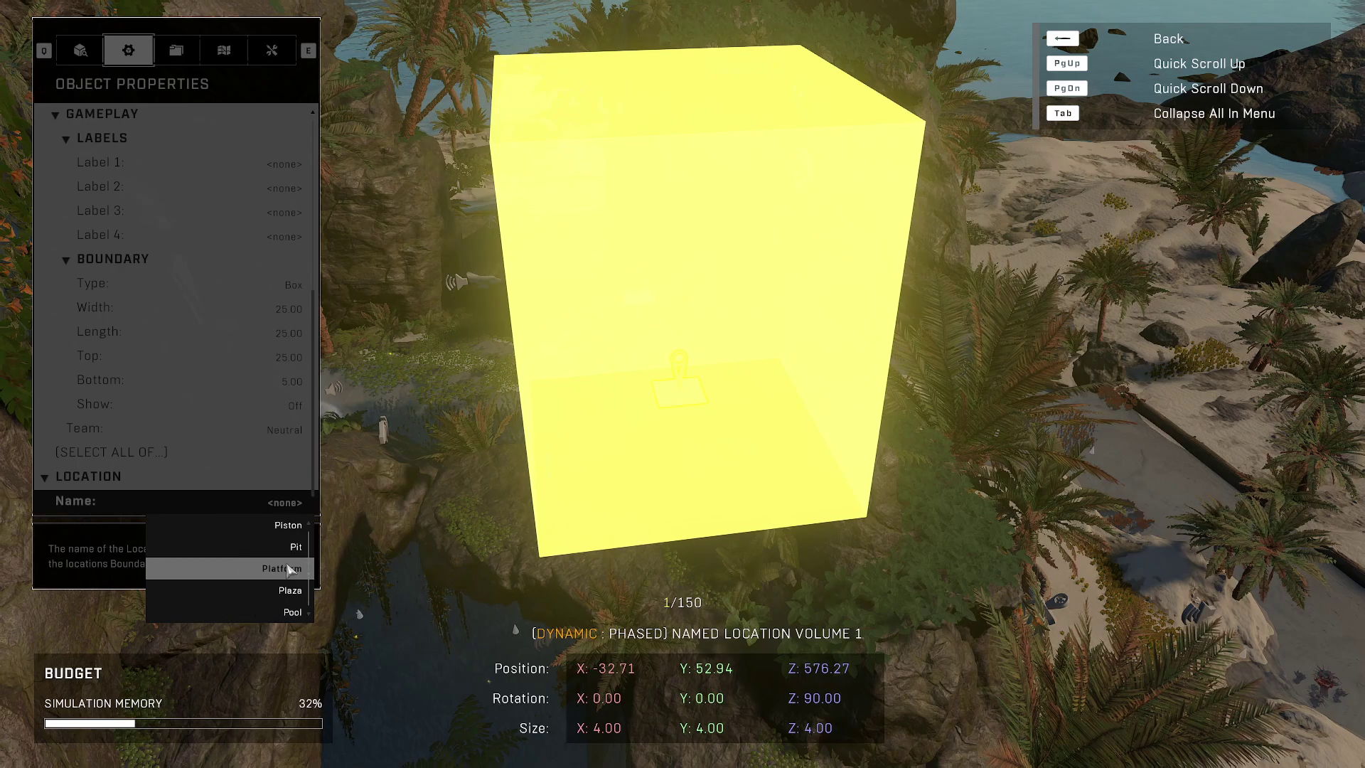
pyautogui.scroll(-15, 292, 569)
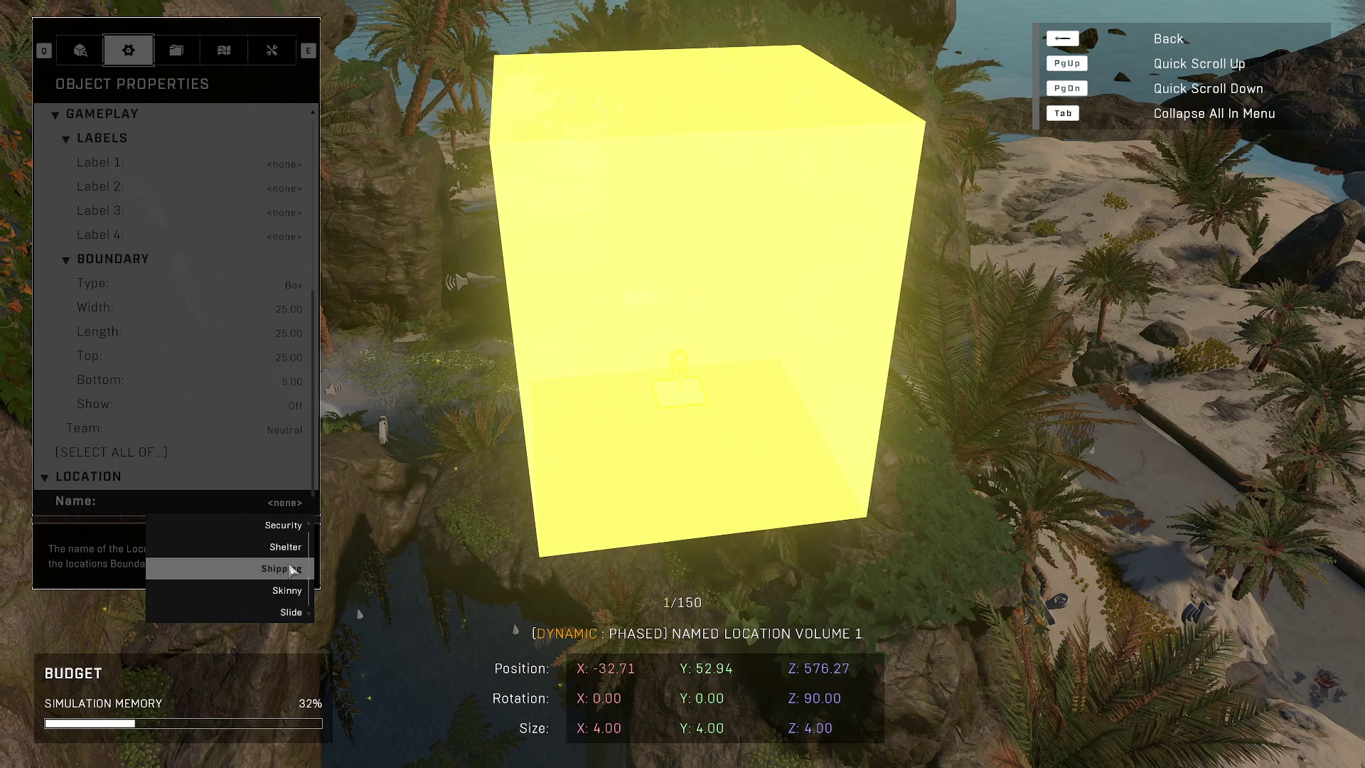
pyautogui.scroll(-3, 292, 569)
pyautogui.scroll(-2, 294, 591)
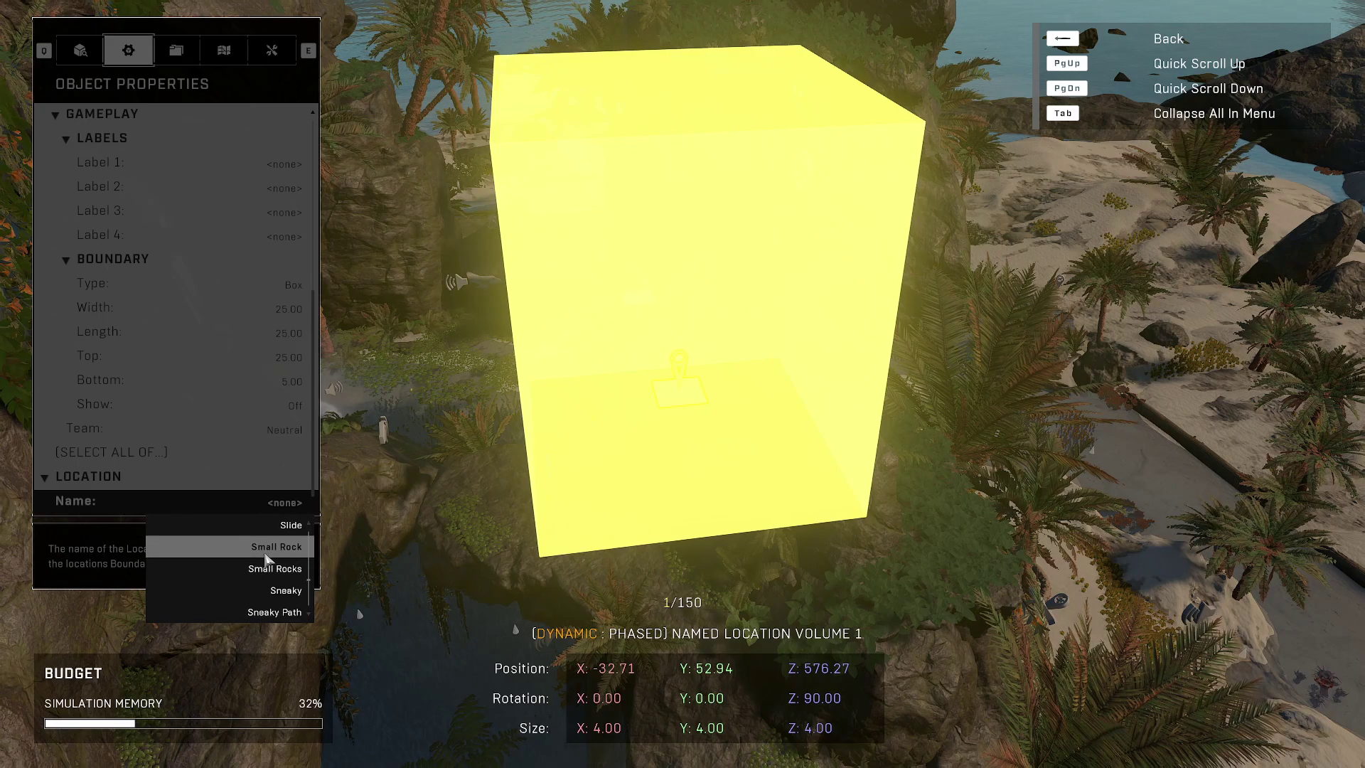
# Step: Examine the South-prefixed location names and the Top-prefixed entries near Tower and Tree House
pyautogui.scroll(-5, 277, 569)
pyautogui.scroll(-10, 288, 584)
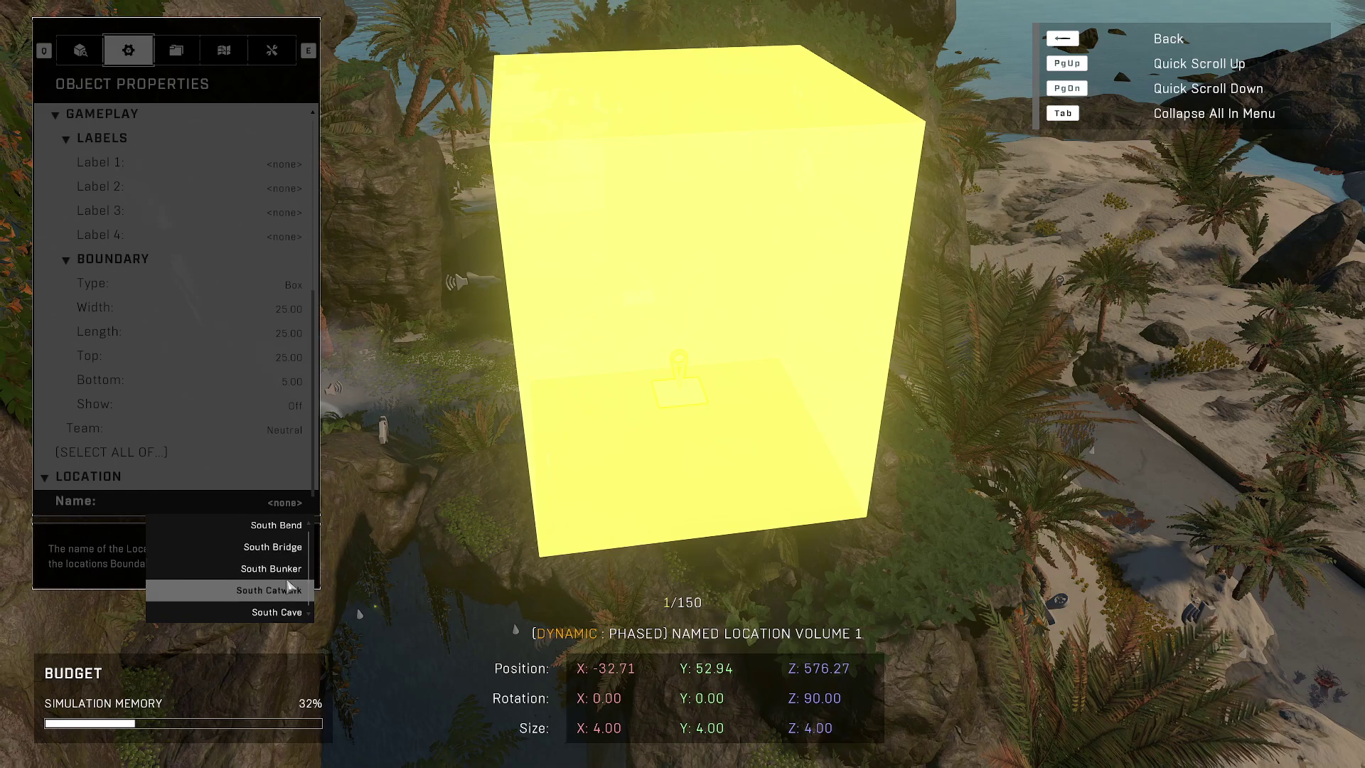
pyautogui.scroll(-14, 289, 585)
pyautogui.scroll(-1, 290, 585)
pyautogui.scroll(-5, 290, 584)
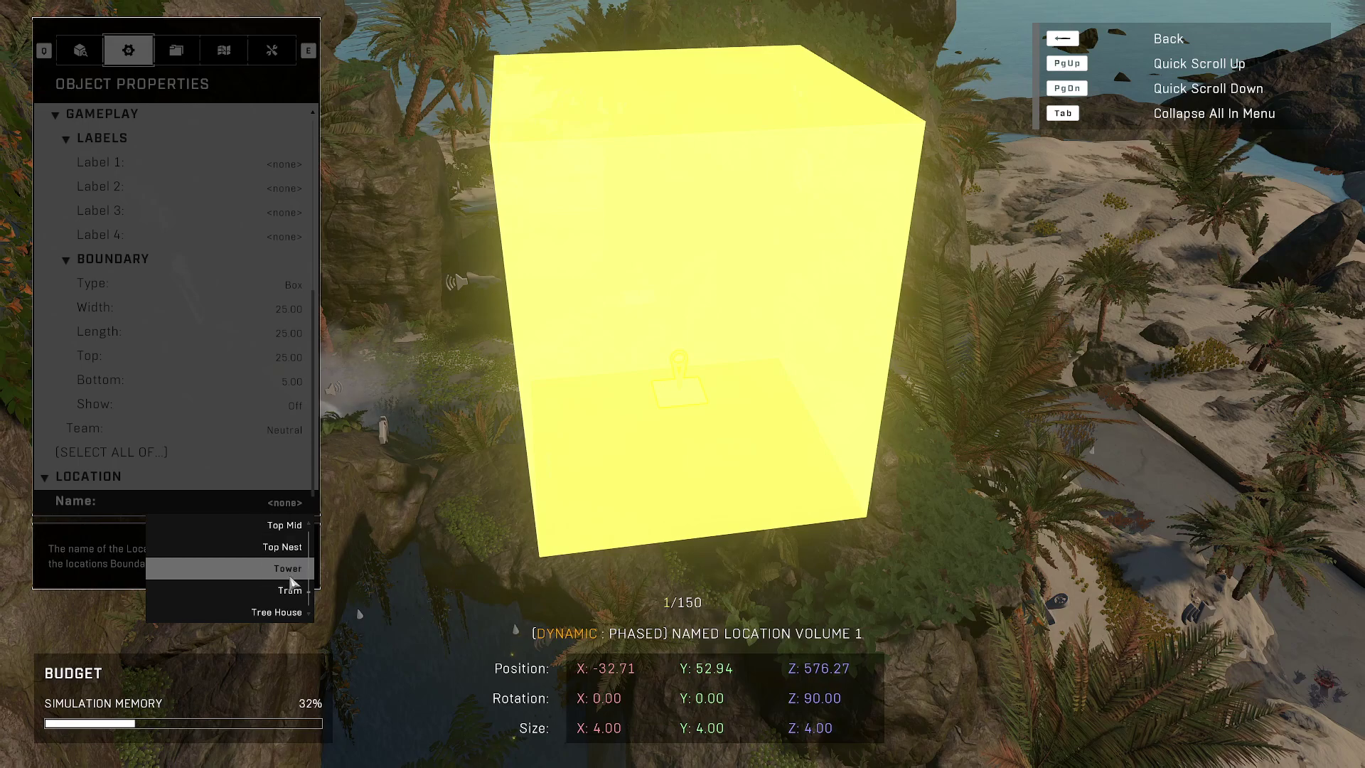
pyautogui.scroll(-5, 292, 583)
pyautogui.scroll(5, 292, 584)
pyautogui.scroll(7, 293, 583)
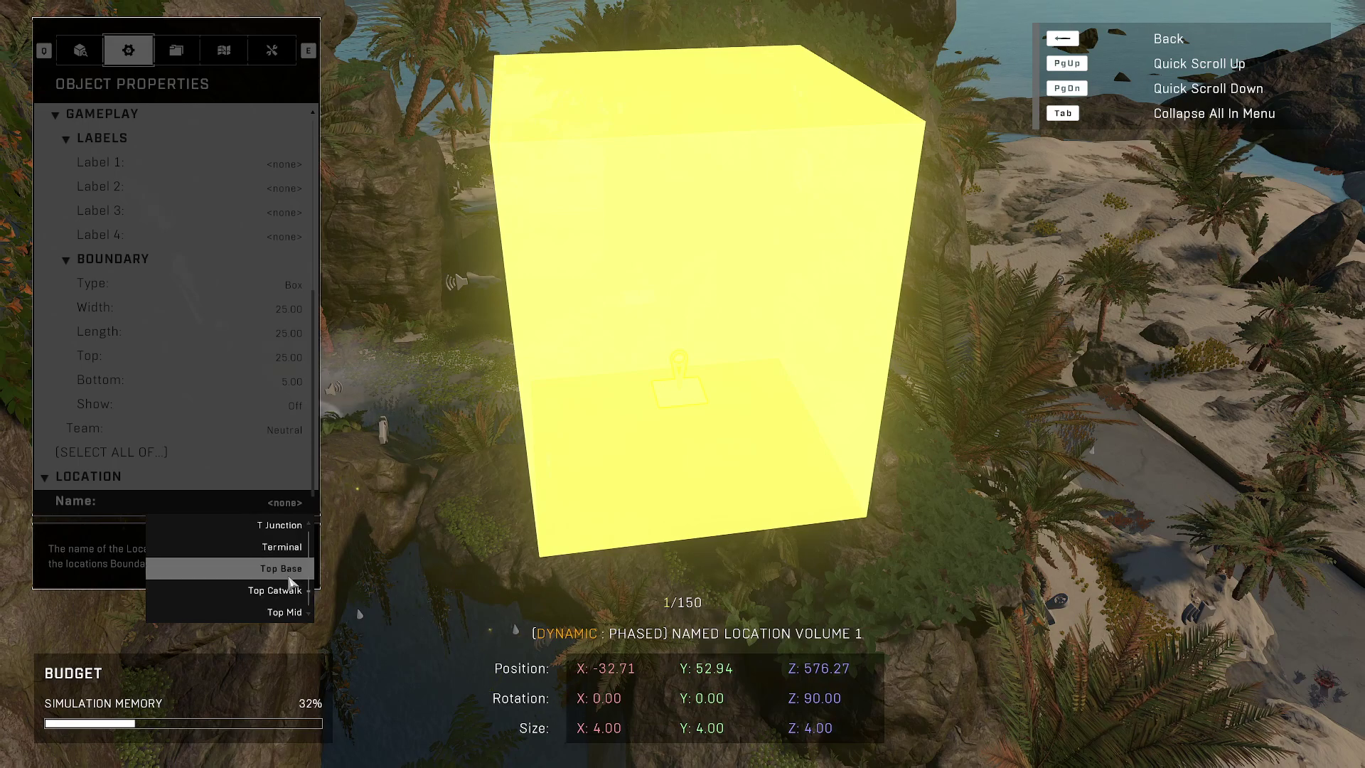
# Step: Set the volume's location name to Overhang and leave the object properties
pyautogui.scroll(15, 292, 576)
pyautogui.scroll(15, 275, 570)
pyautogui.scroll(15, 275, 570)
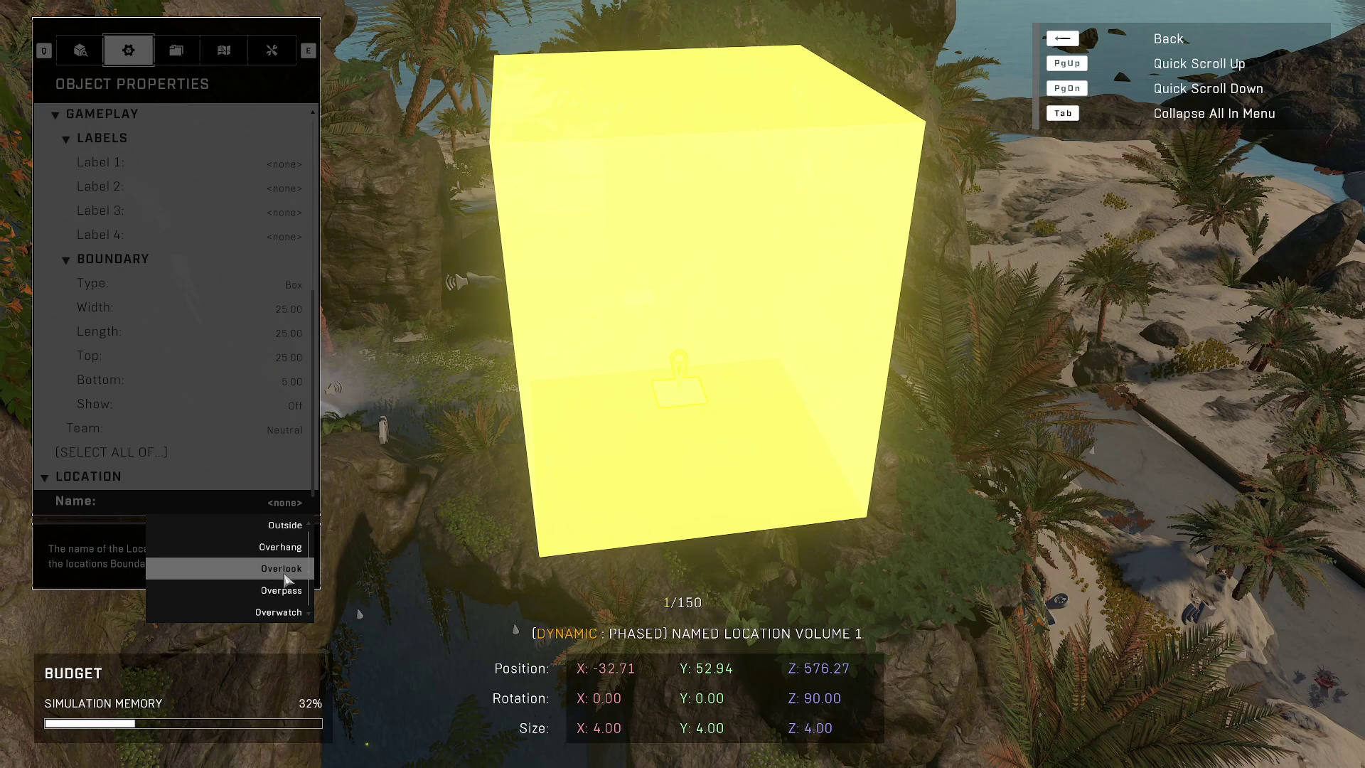
pyautogui.scroll(-2, 281, 562)
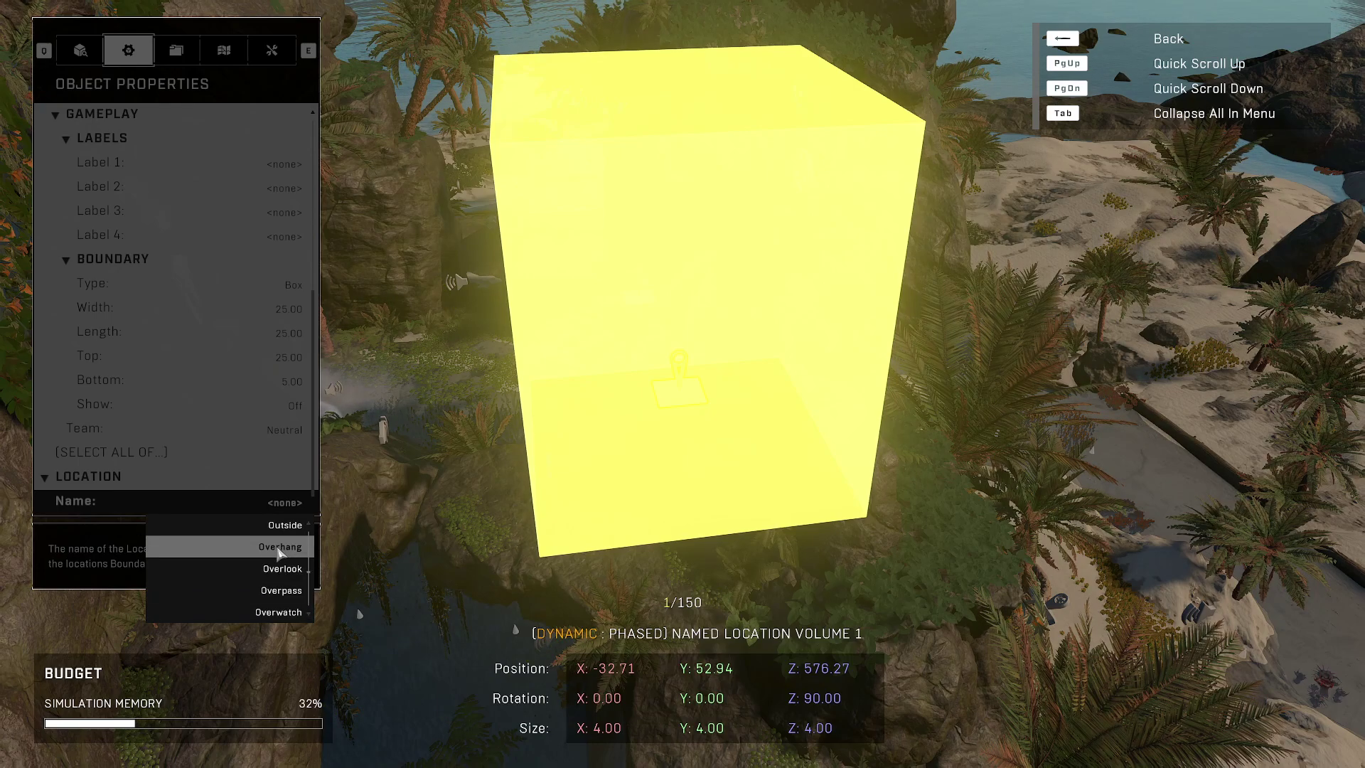
pyautogui.click(279, 549)
pyautogui.press('BackSpace')
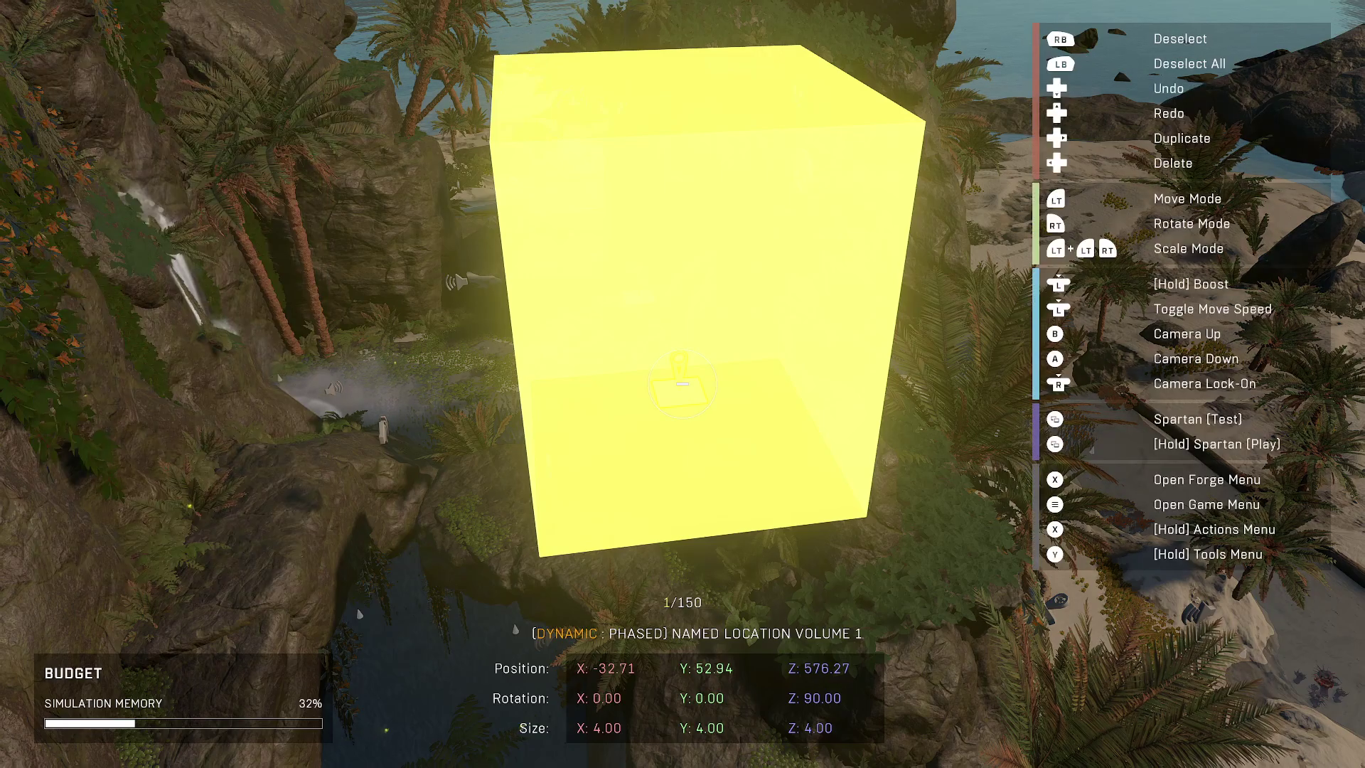
# Step: Move the Named Location Volume down onto the rock overhang above the stream, at about X -53.86, Y 106.25, Z 527.39
pyautogui.press('r')
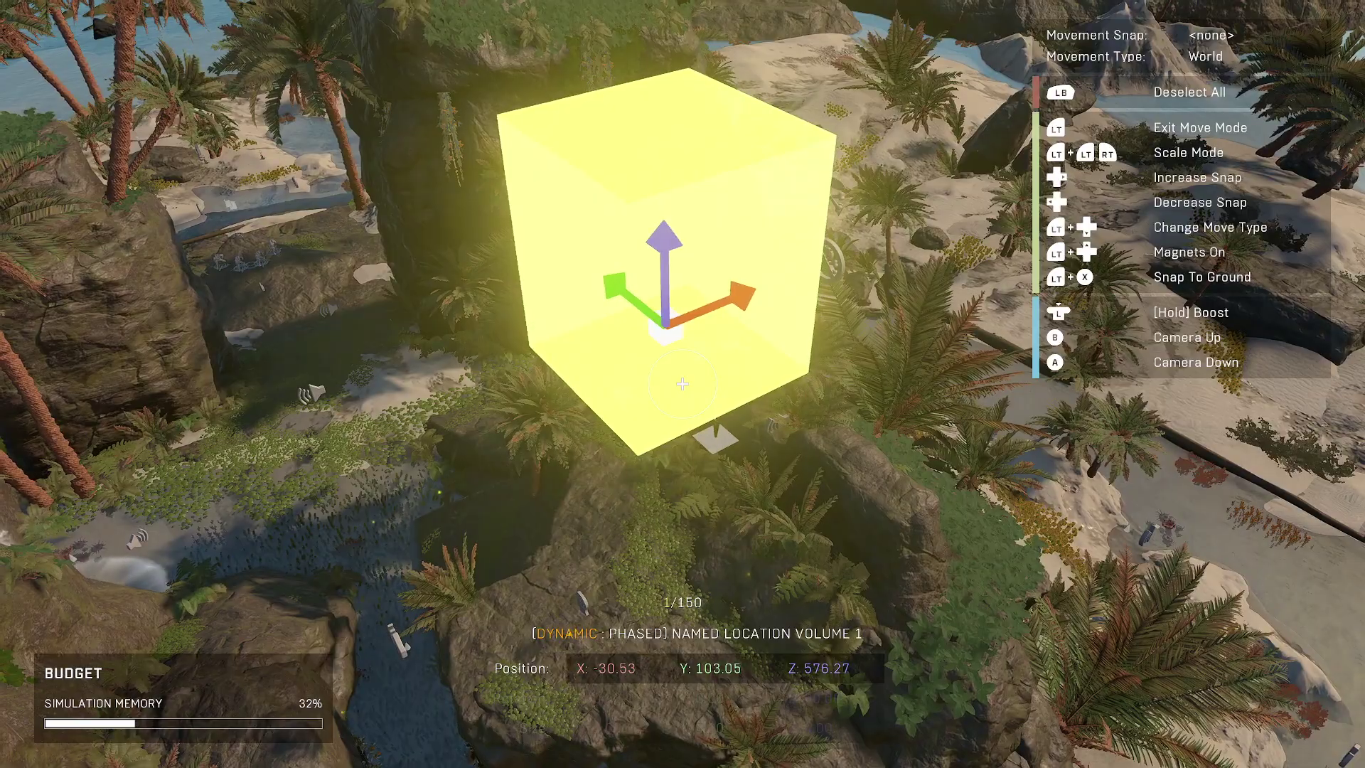
pyautogui.press('r')
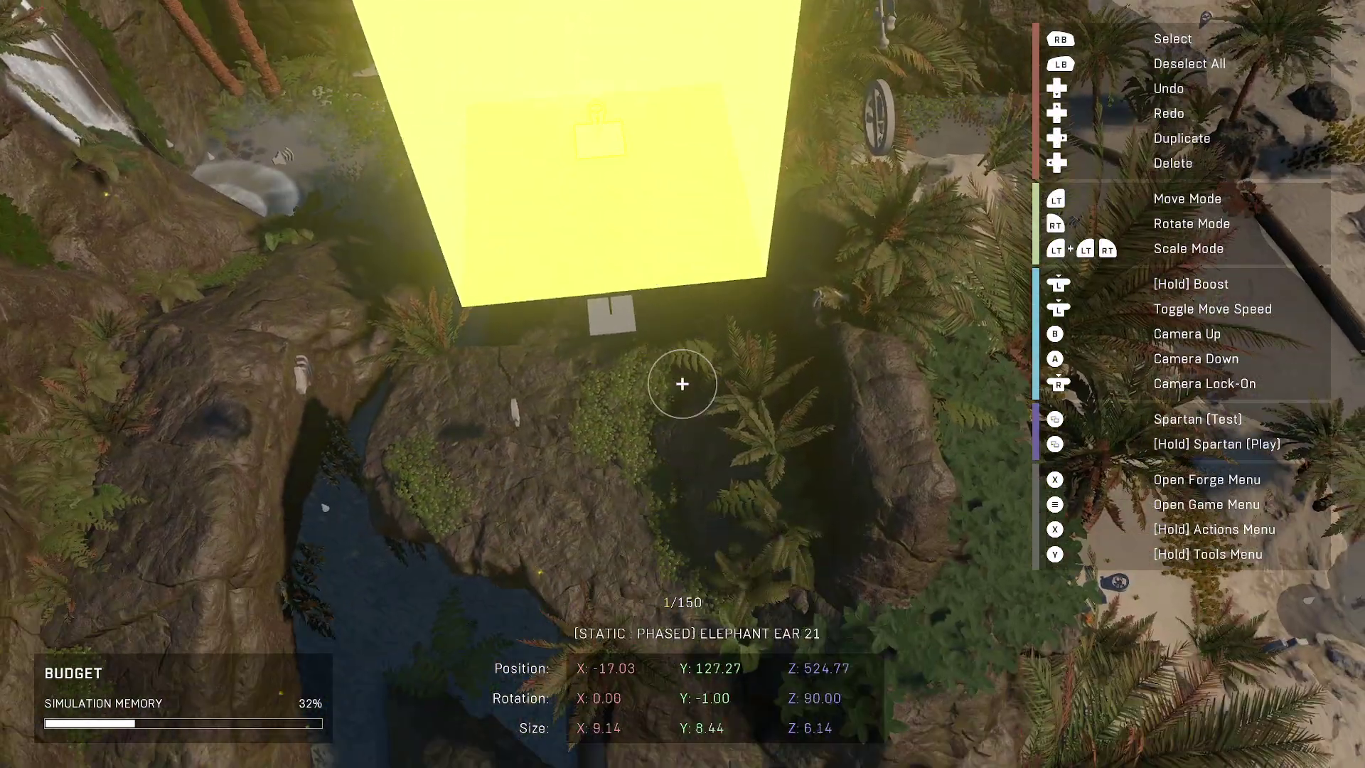
pyautogui.press('Escape')
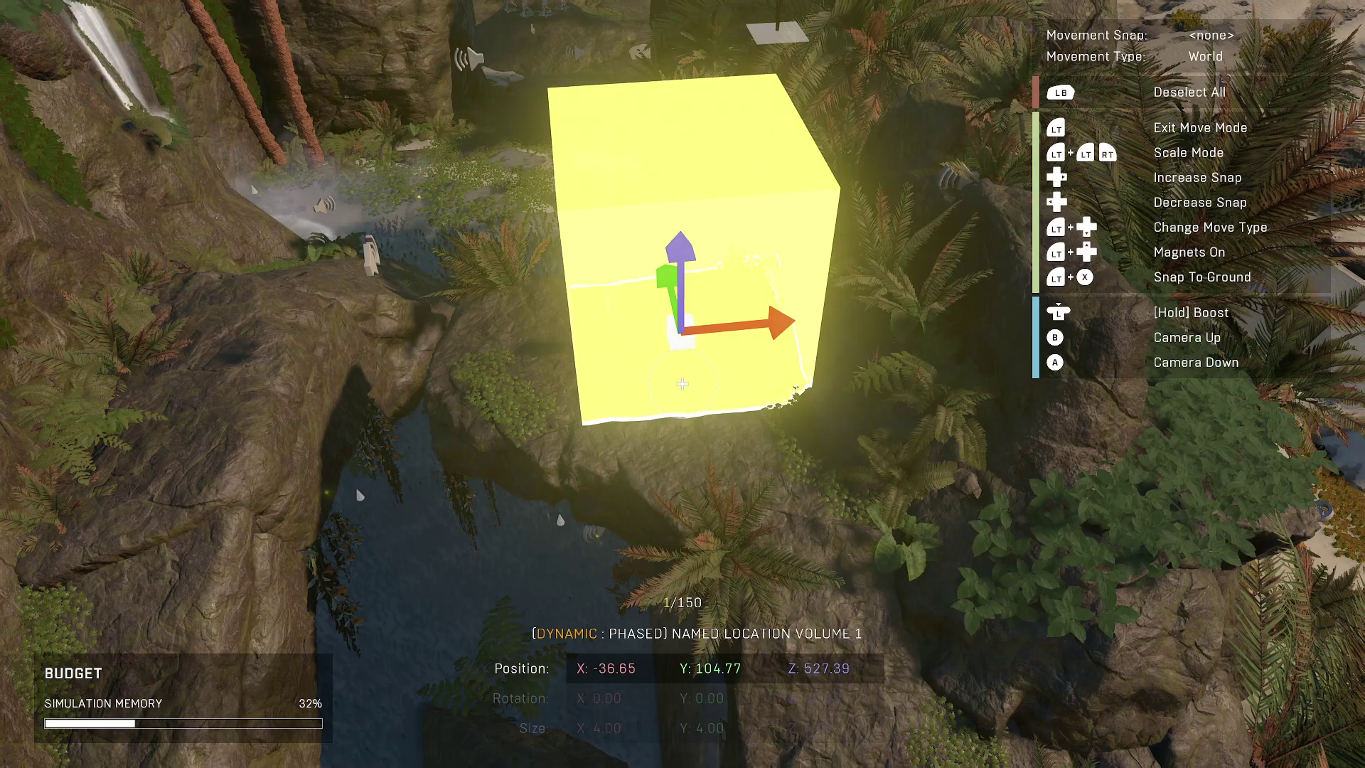
pyautogui.click(682, 384)
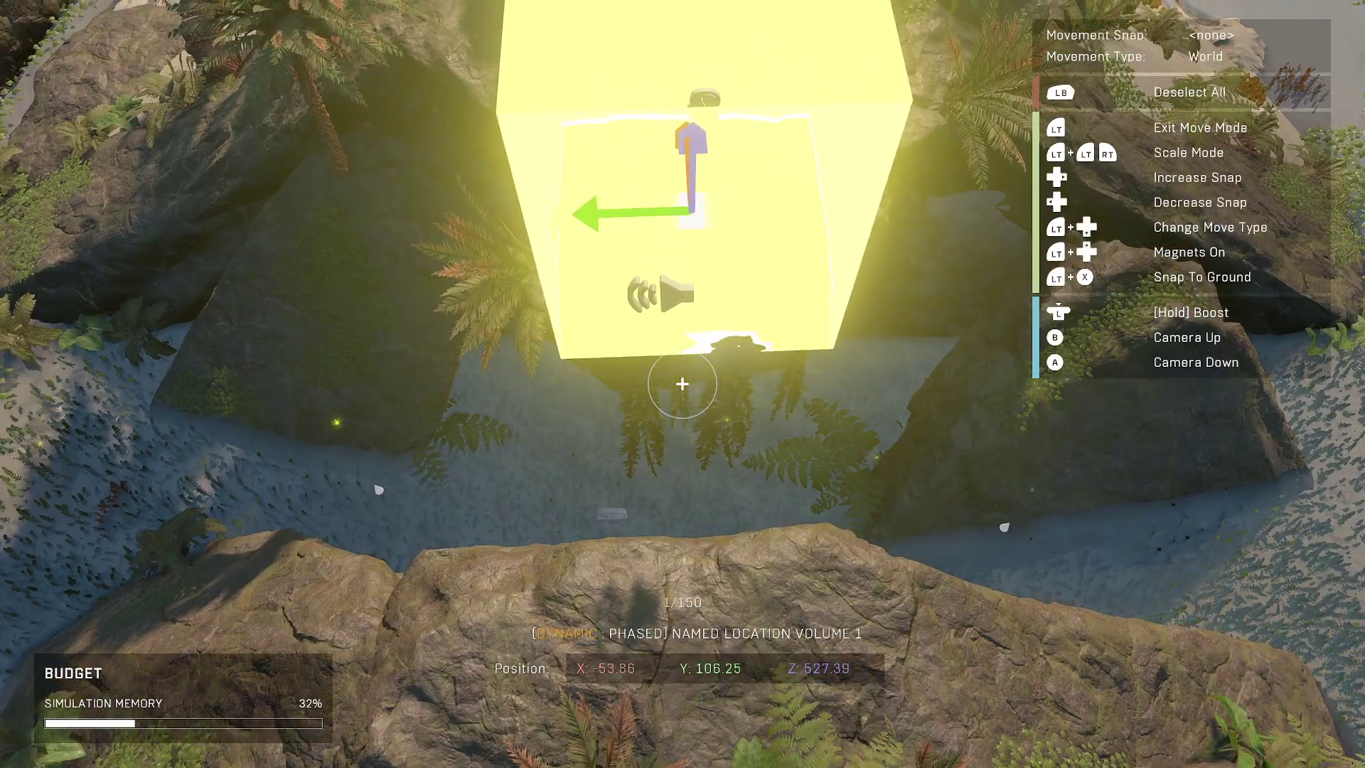
pyautogui.click(682, 384)
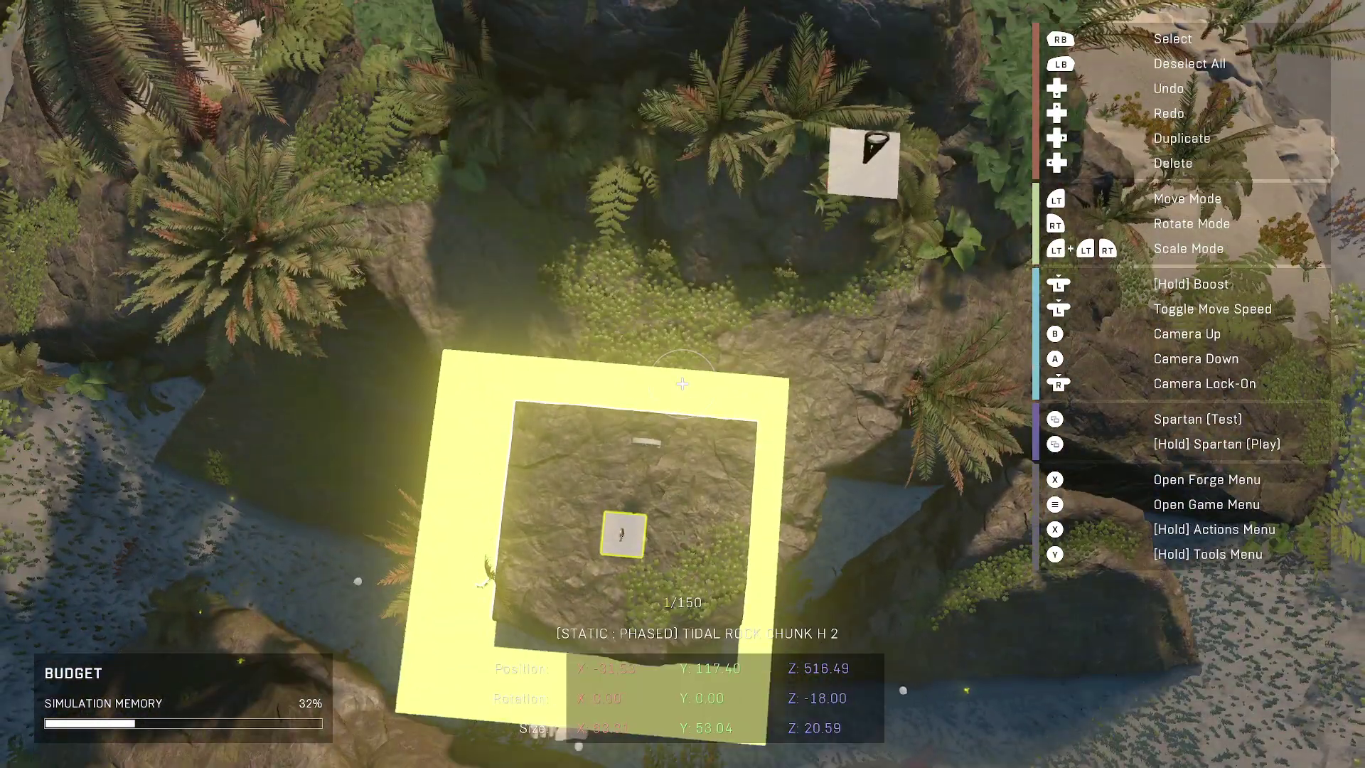
# Step: Widen the volume's box boundary to a width of 36.50
pyautogui.press('x')
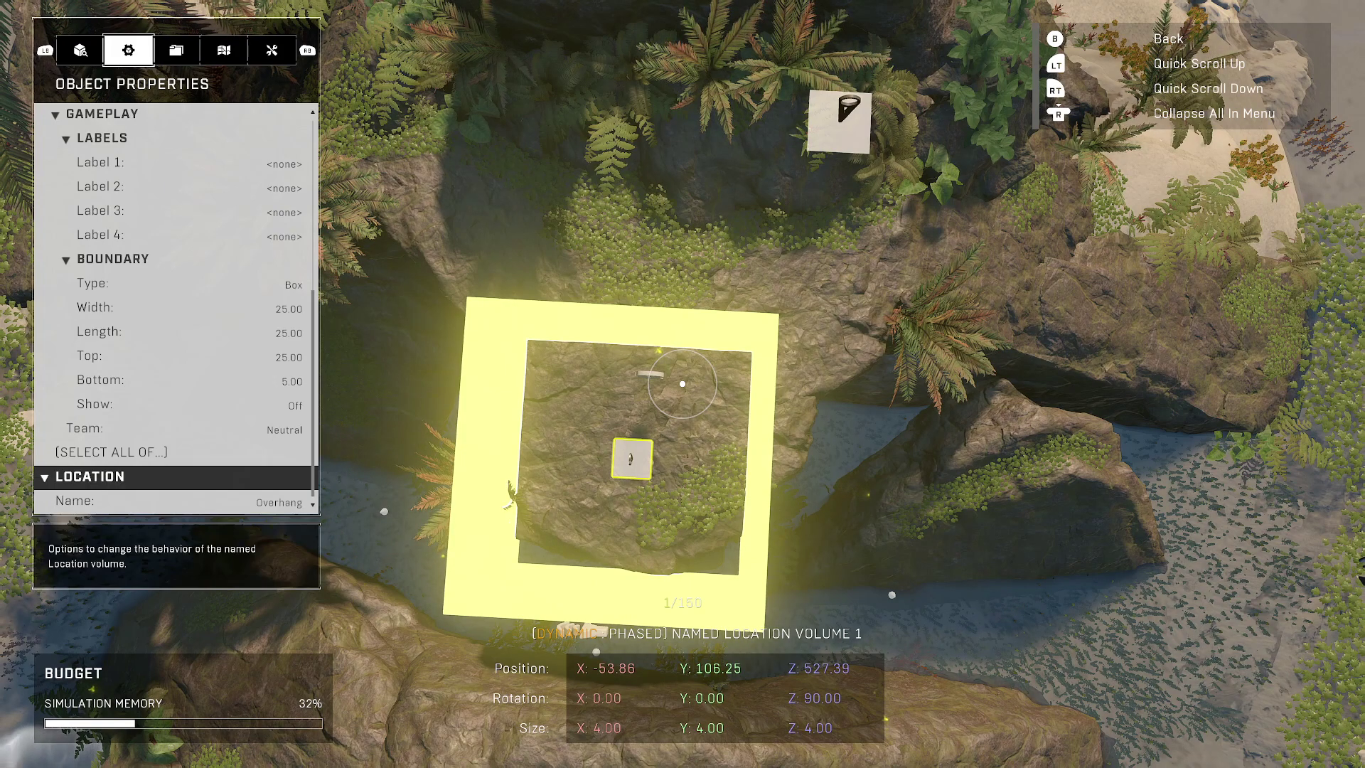
pyautogui.press('Up')
pyautogui.press('Up')
pyautogui.press('Up')
pyautogui.press('Up')
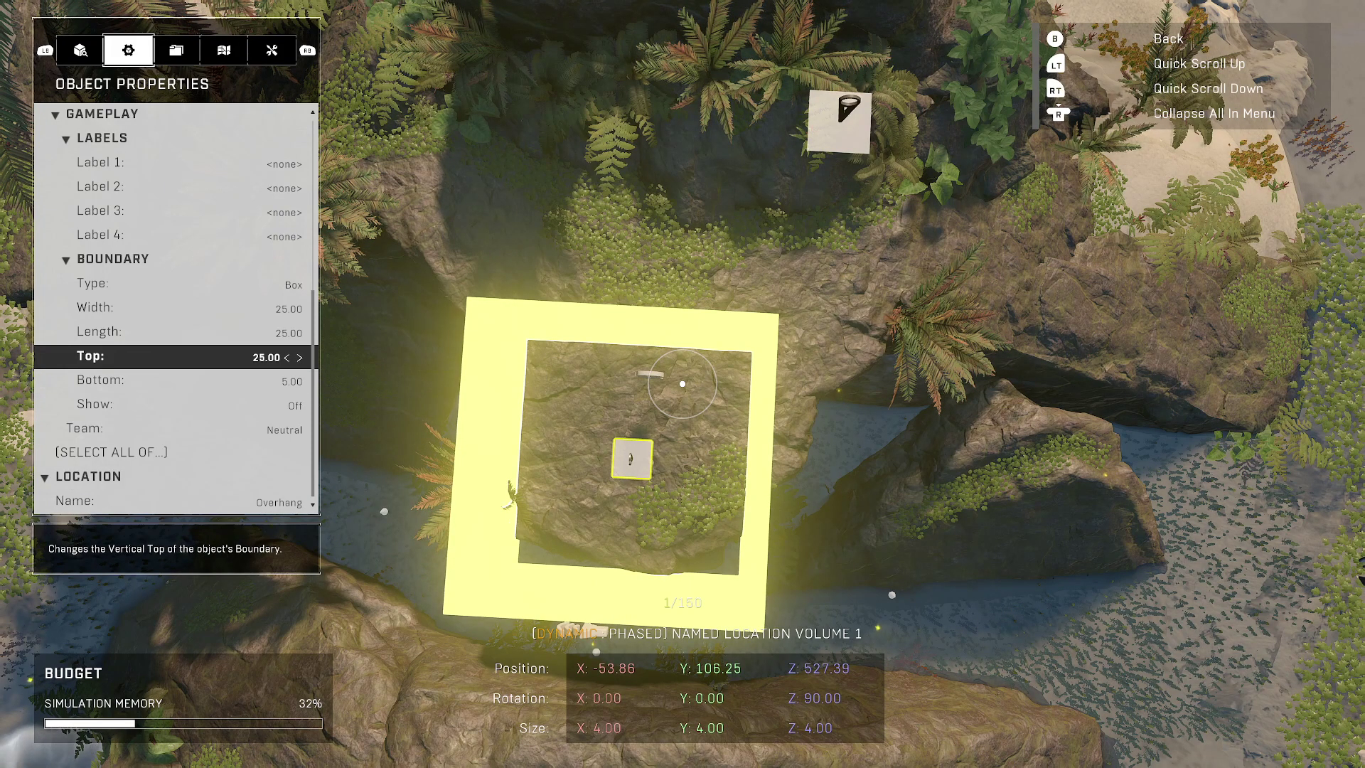
pyautogui.press('Up')
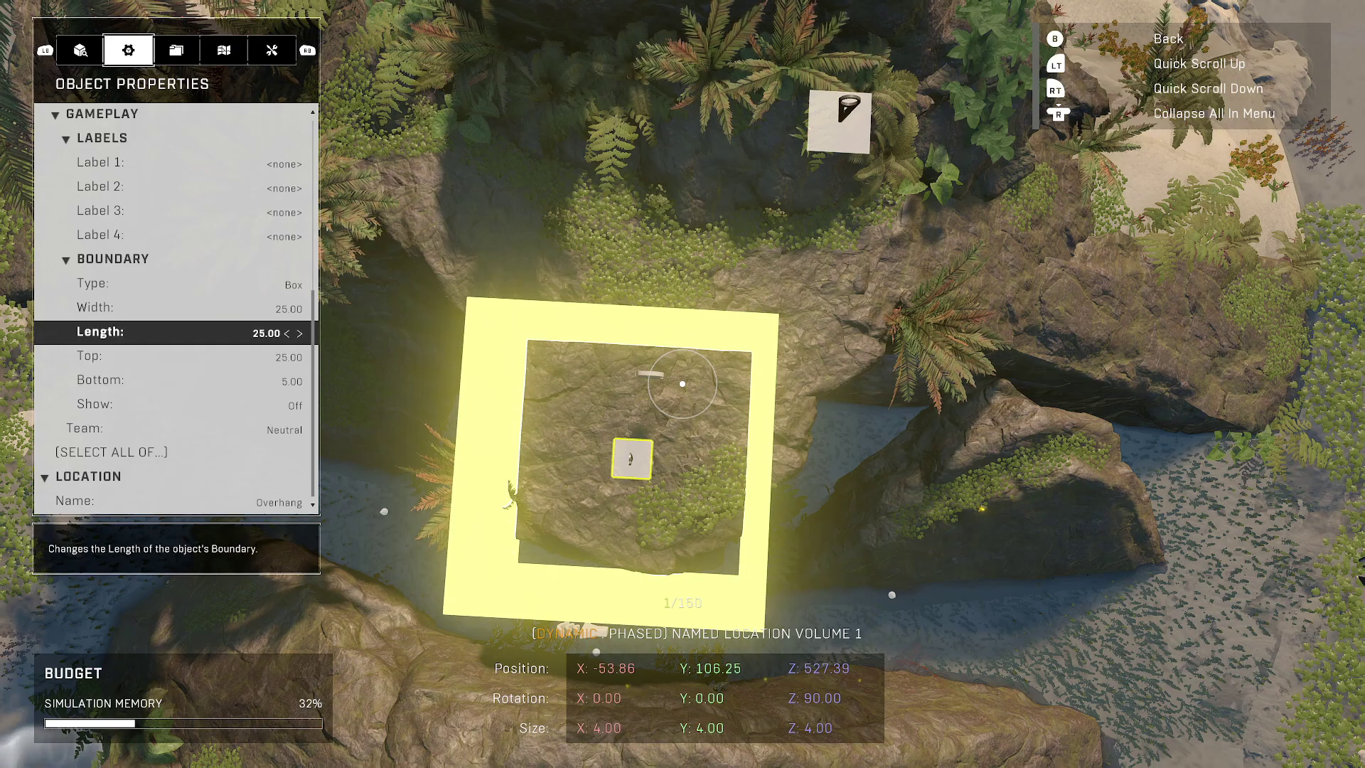
pyautogui.press('Up')
pyautogui.press('Right')
pyautogui.press('Right')
pyautogui.press('Right')
pyautogui.press('Right')
pyautogui.press('Right')
pyautogui.press('Right')
pyautogui.press('Right')
pyautogui.press('Right')
pyautogui.press('Right')
pyautogui.press('Right')
pyautogui.press('Right')
pyautogui.press('Escape')
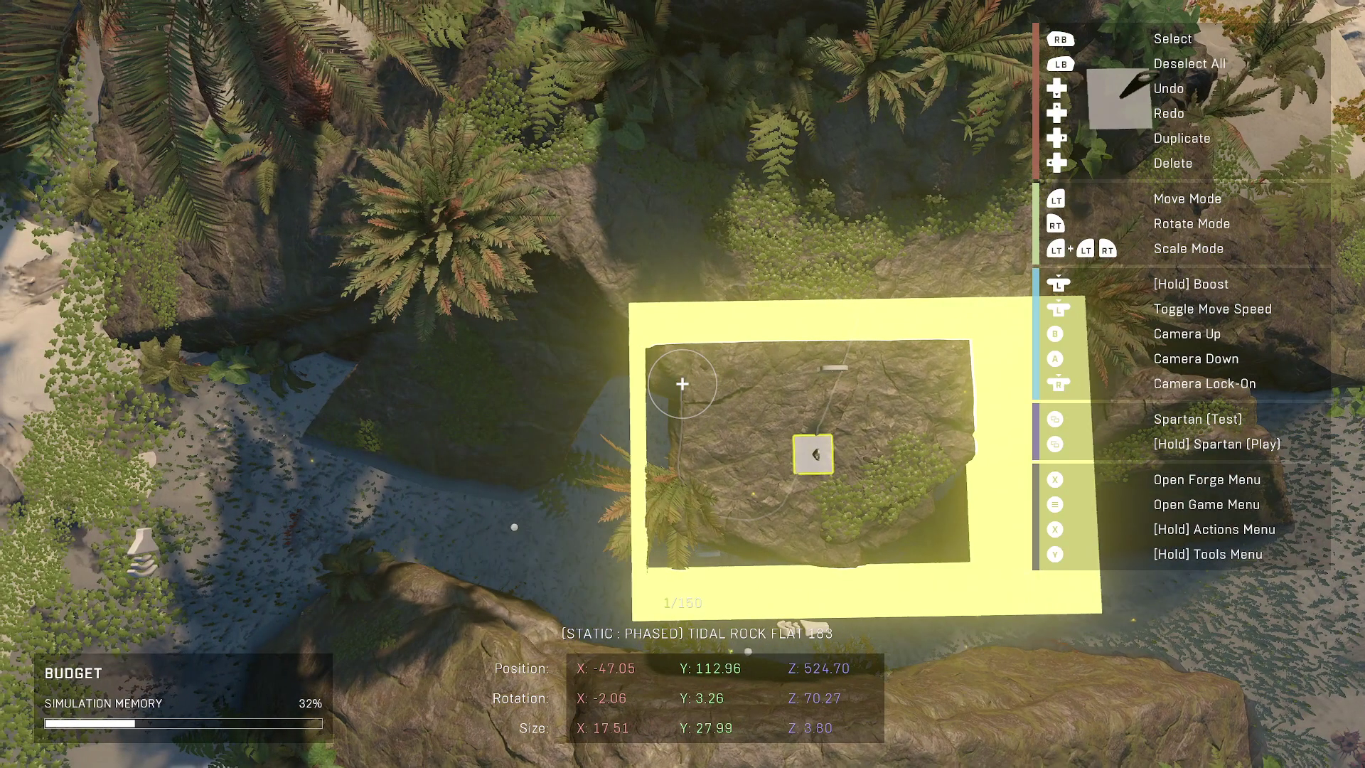
# Step: Shift the widened volume along the Y axis to about Y 104.61, centring it over the overhang rock
pyautogui.press('1')
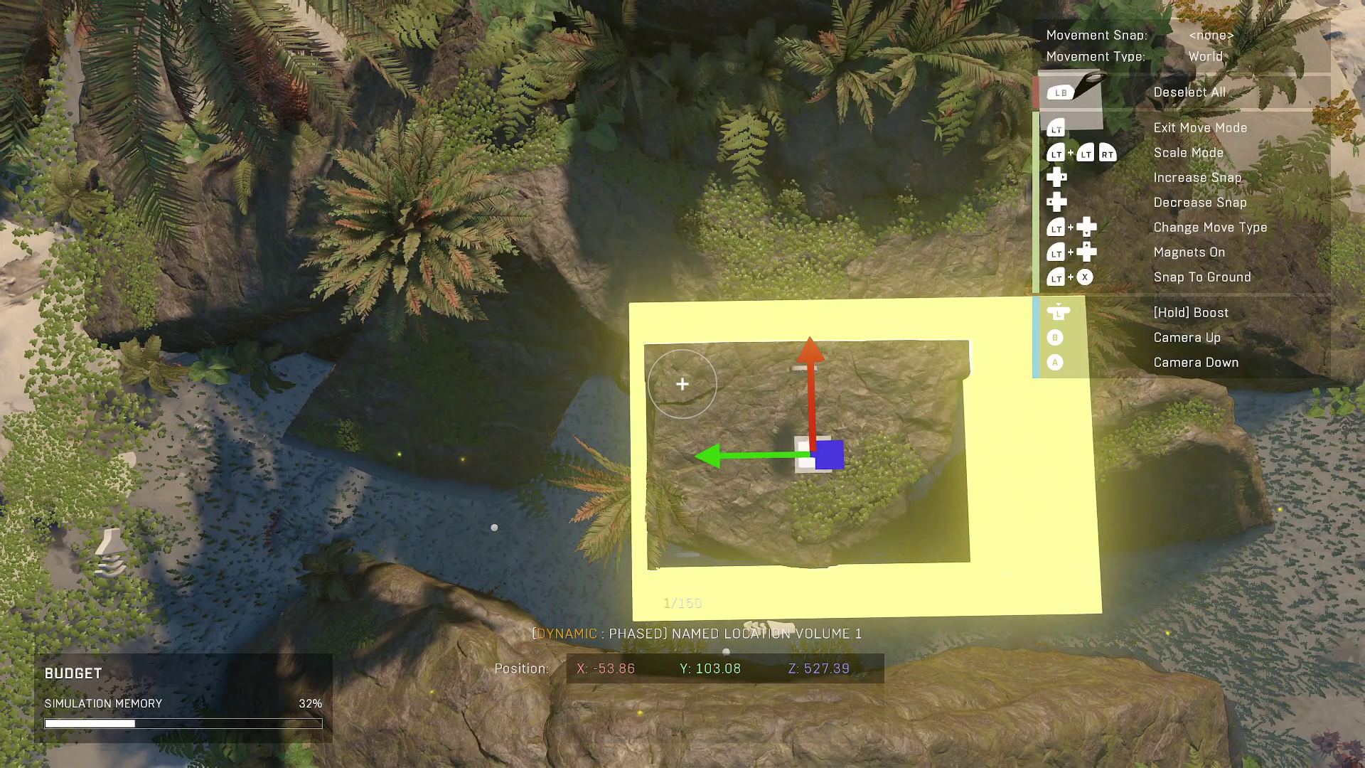
pyautogui.press('Left')
pyautogui.press('Left')
pyautogui.press('Right')
pyautogui.press('Right')
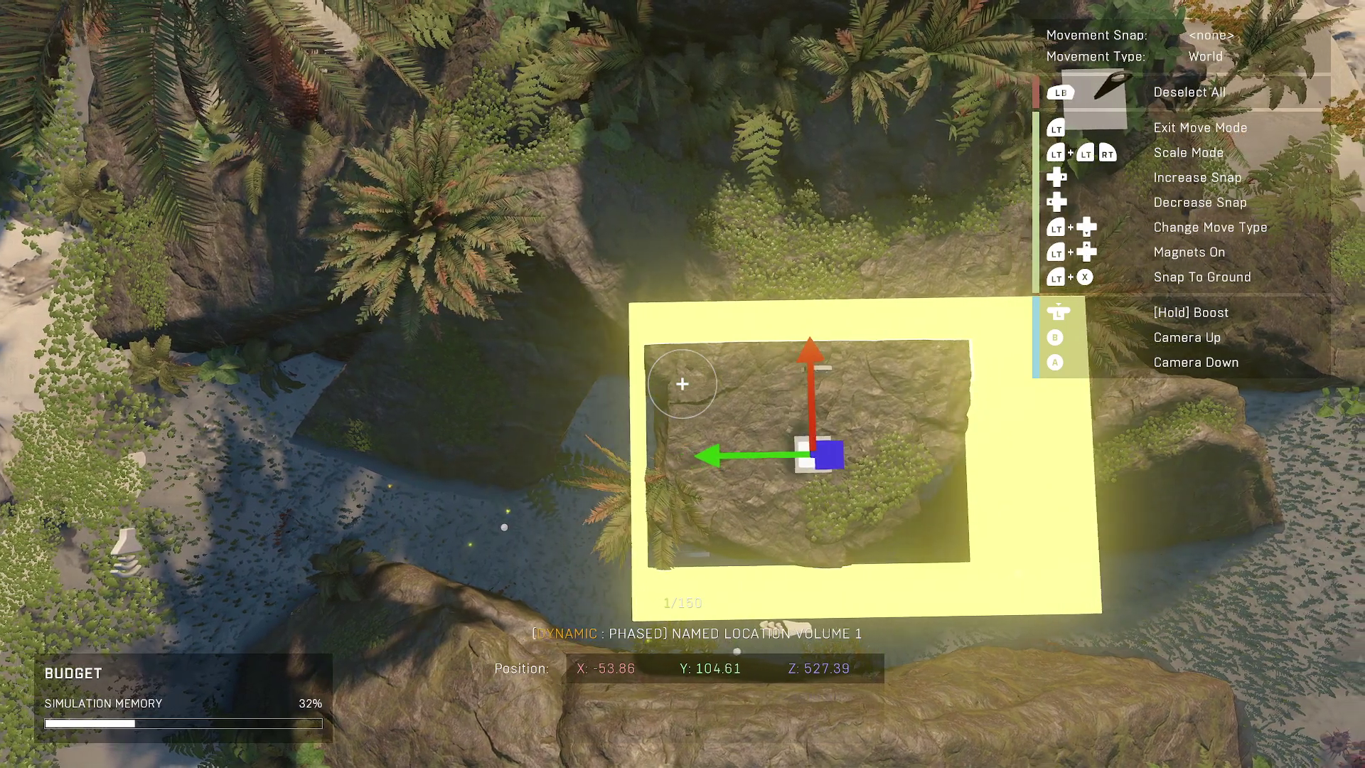
pyautogui.press('Escape')
# Step: Check the volume's coverage of the rock from several sides and set its boundary length to 30.50
pyautogui.press('w')
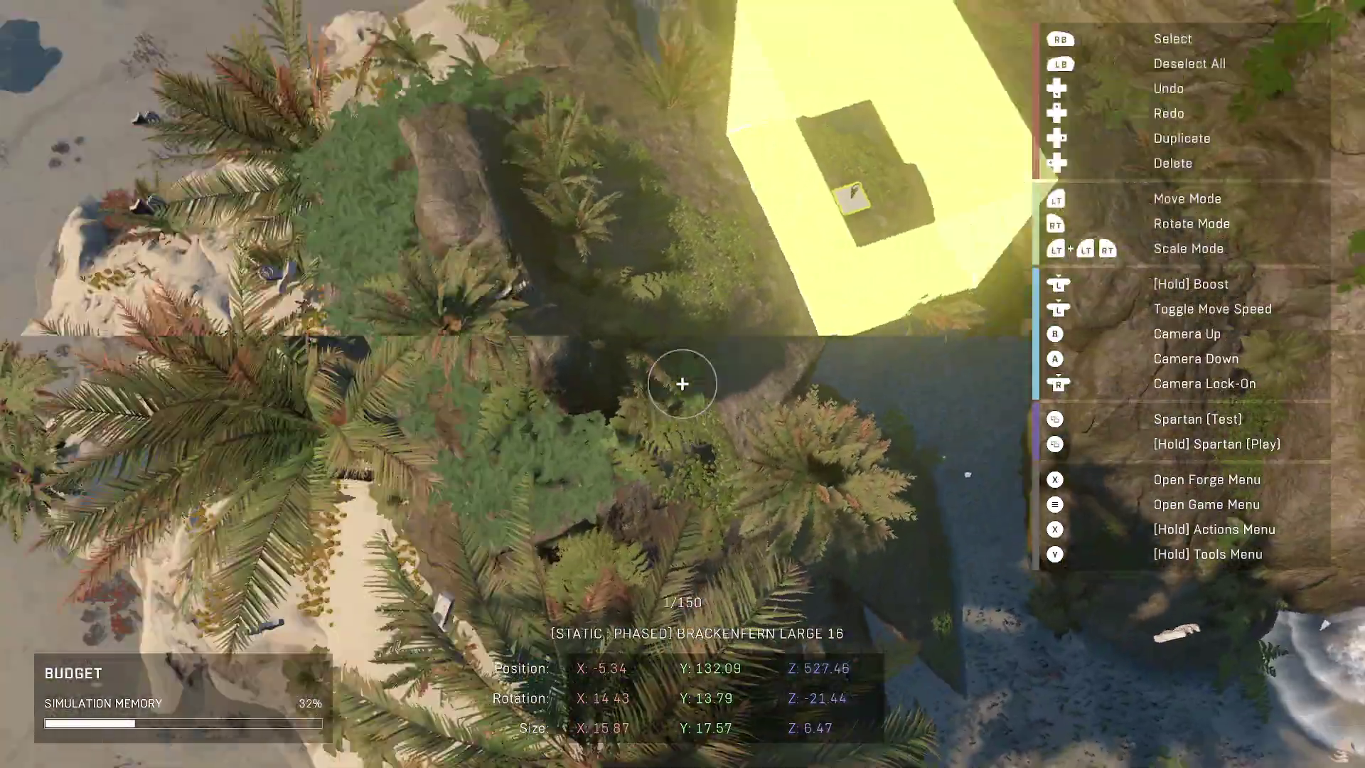
pyautogui.press('w')
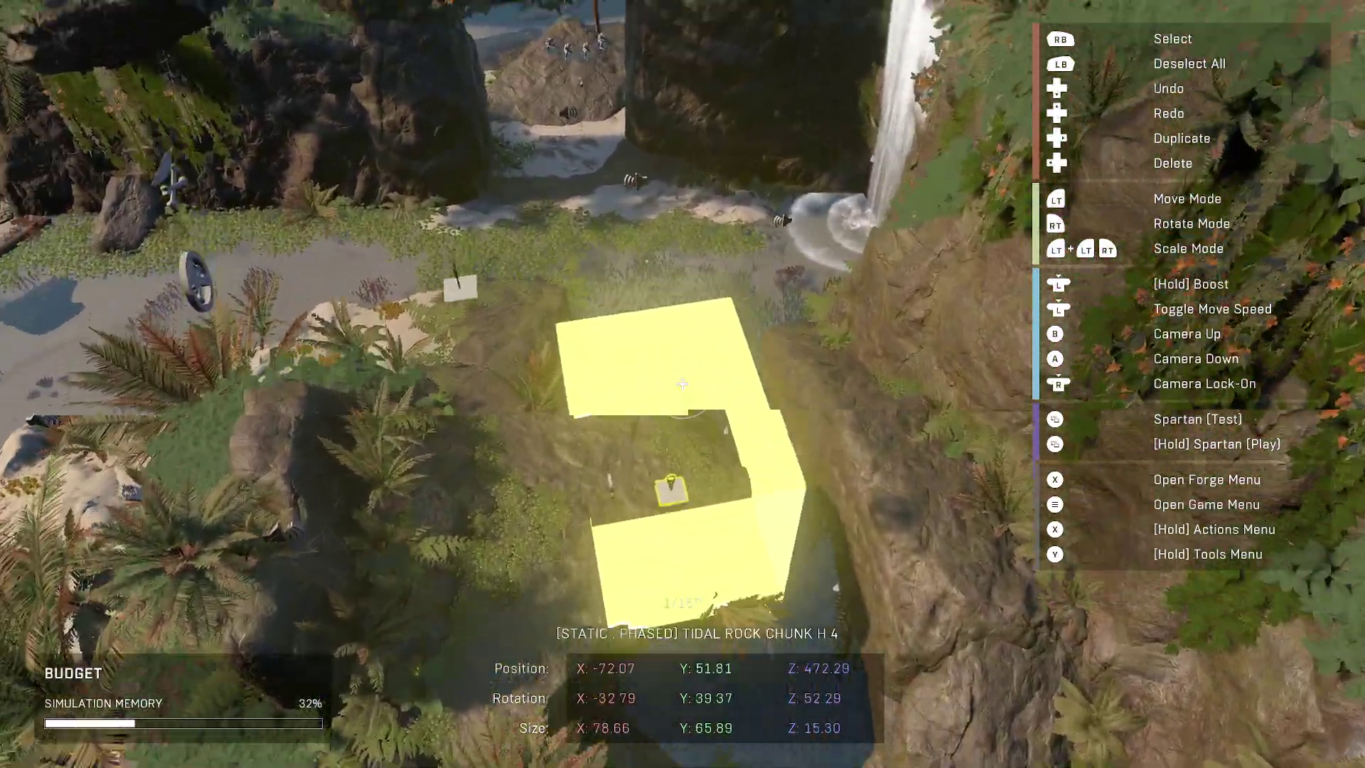
pyautogui.press('s')
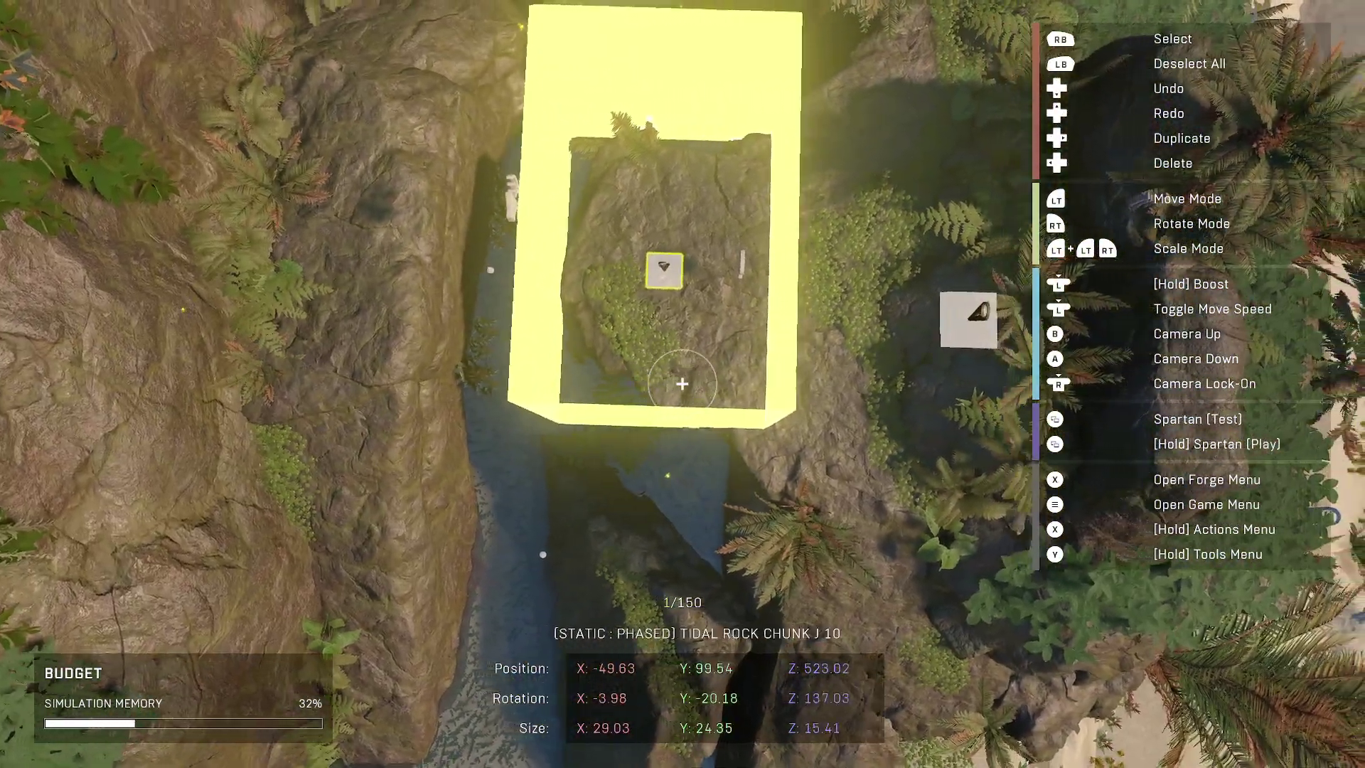
pyautogui.press('d')
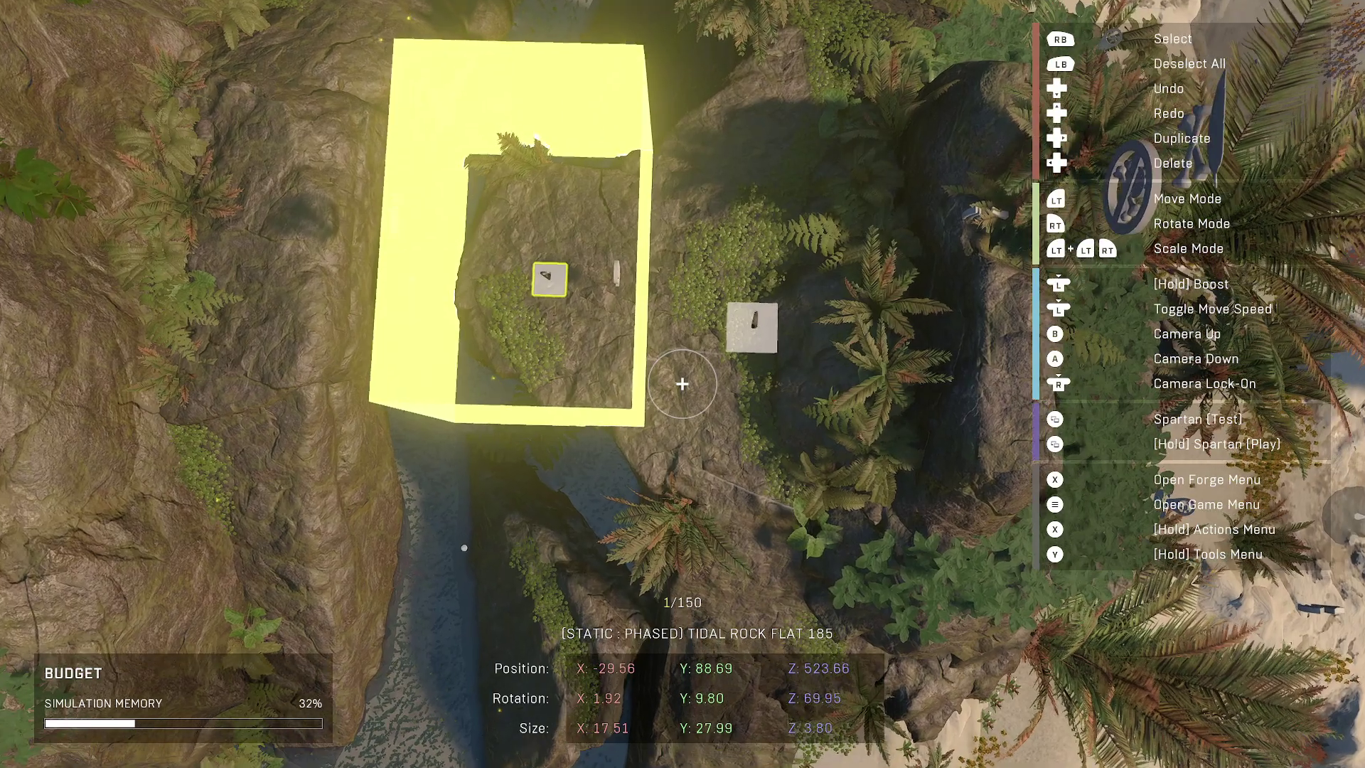
pyautogui.press('Down')
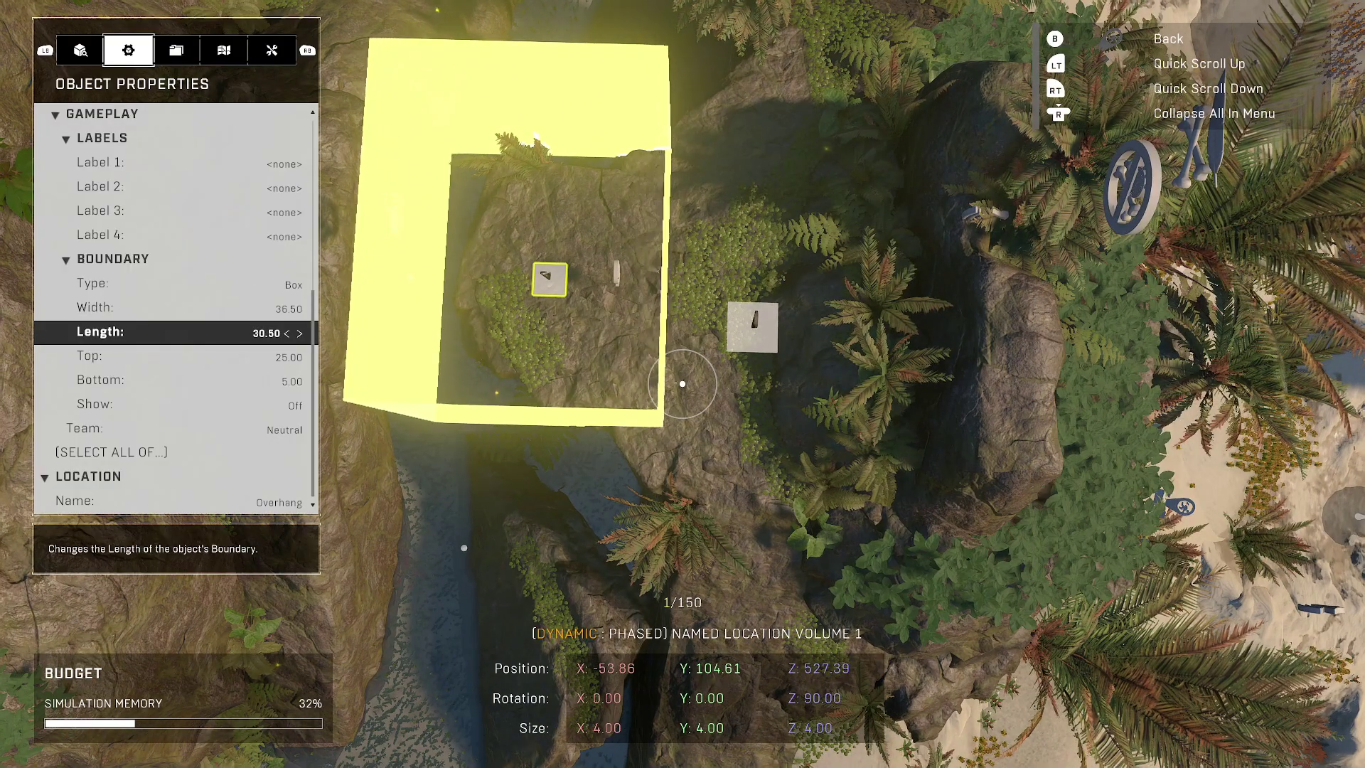
# Step: Move the volume to about X -51.78, Y 104.55 and inspect how its boundary covers the overhang
pyautogui.press('a')
pyautogui.press('d')
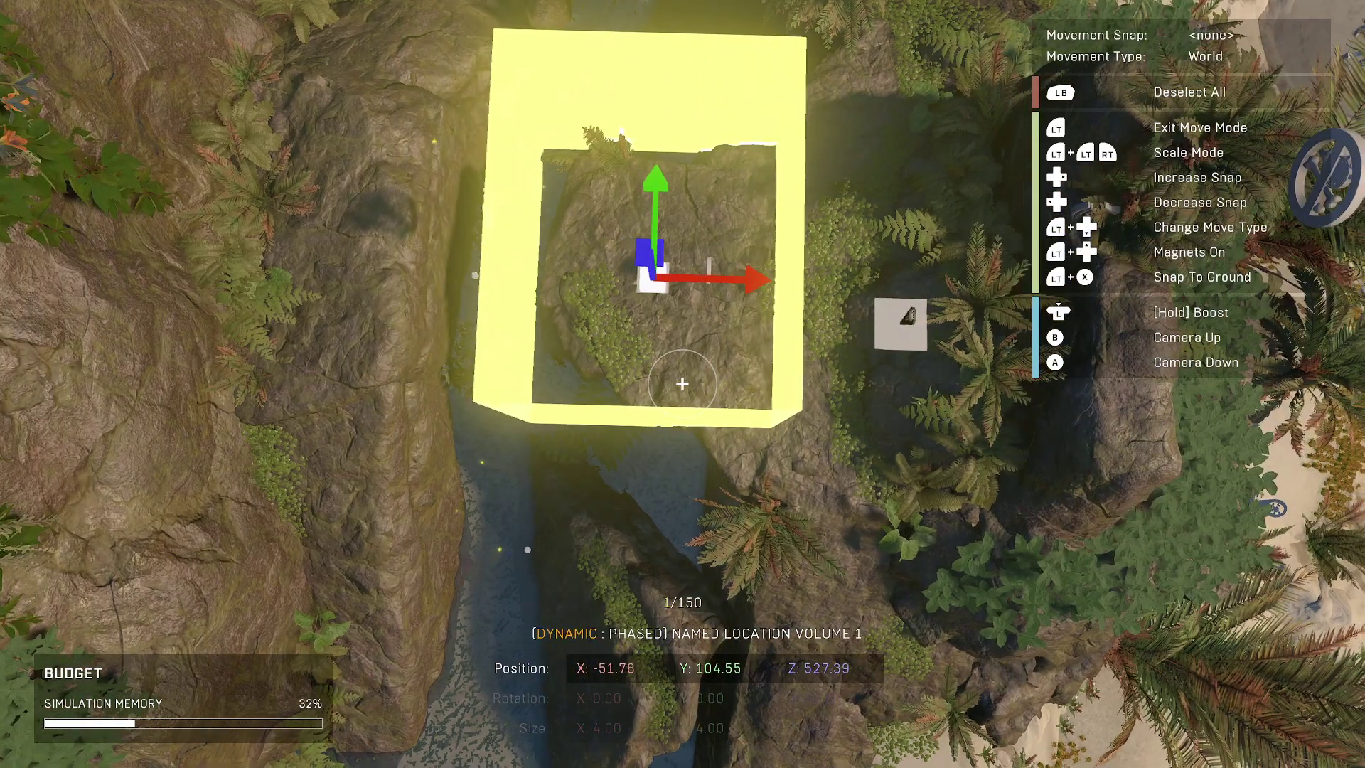
pyautogui.press('d')
pyautogui.press('r')
pyautogui.press('w')
pyautogui.press('a')
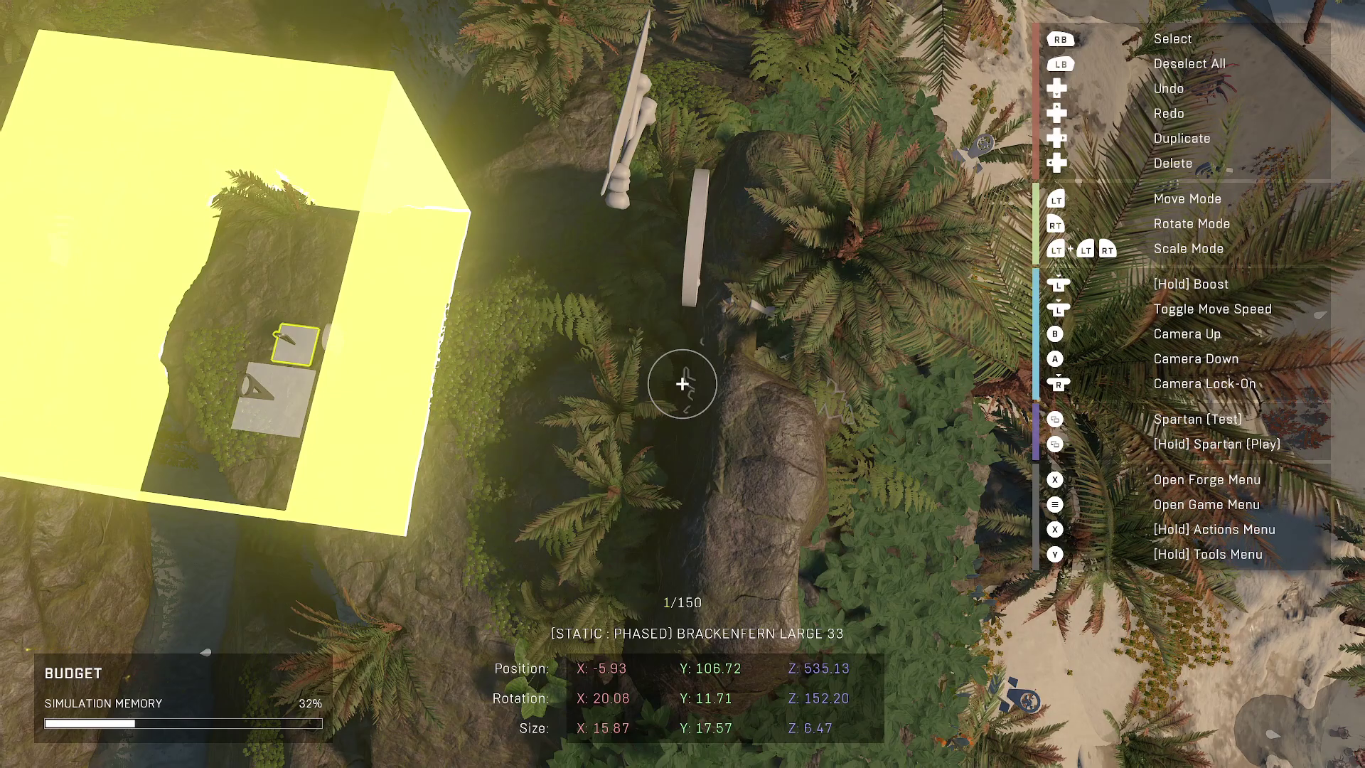
pyautogui.press('a')
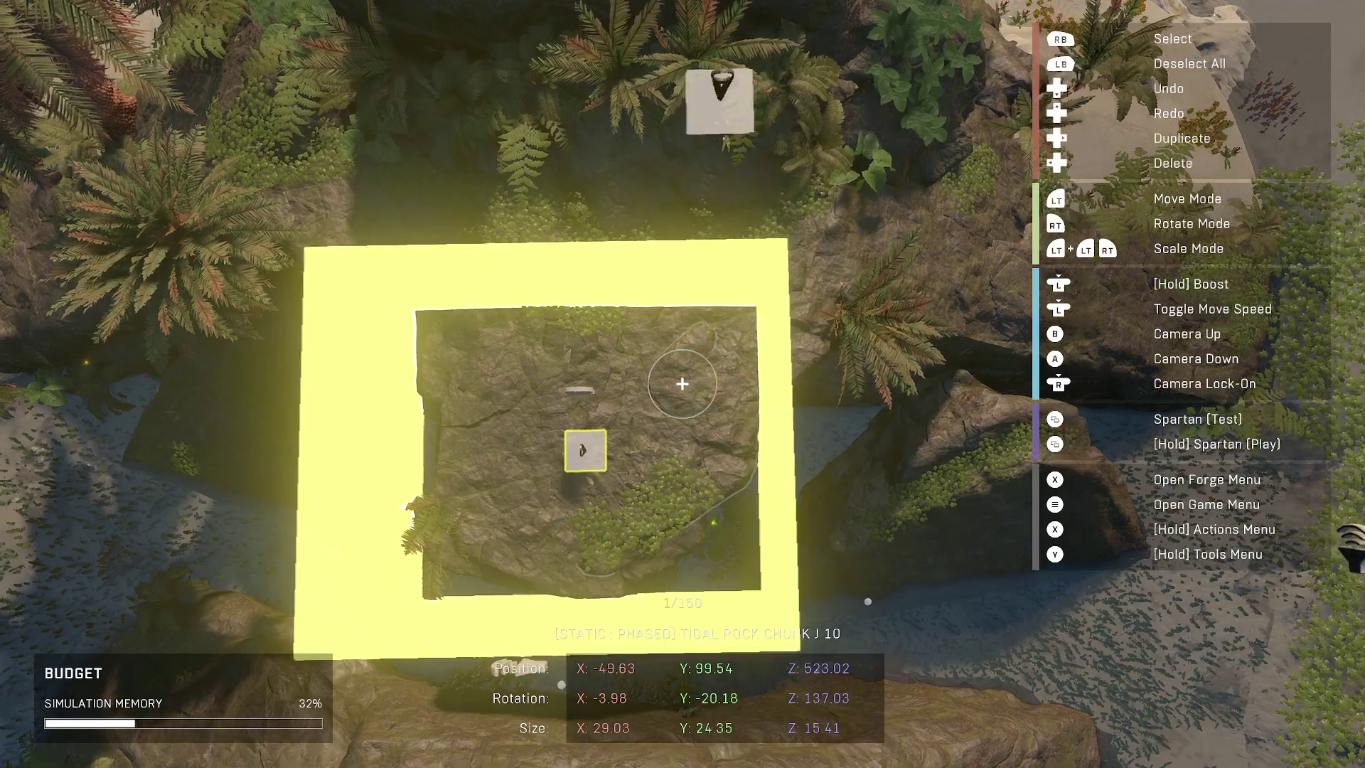
pyautogui.press('a')
pyautogui.press('d')
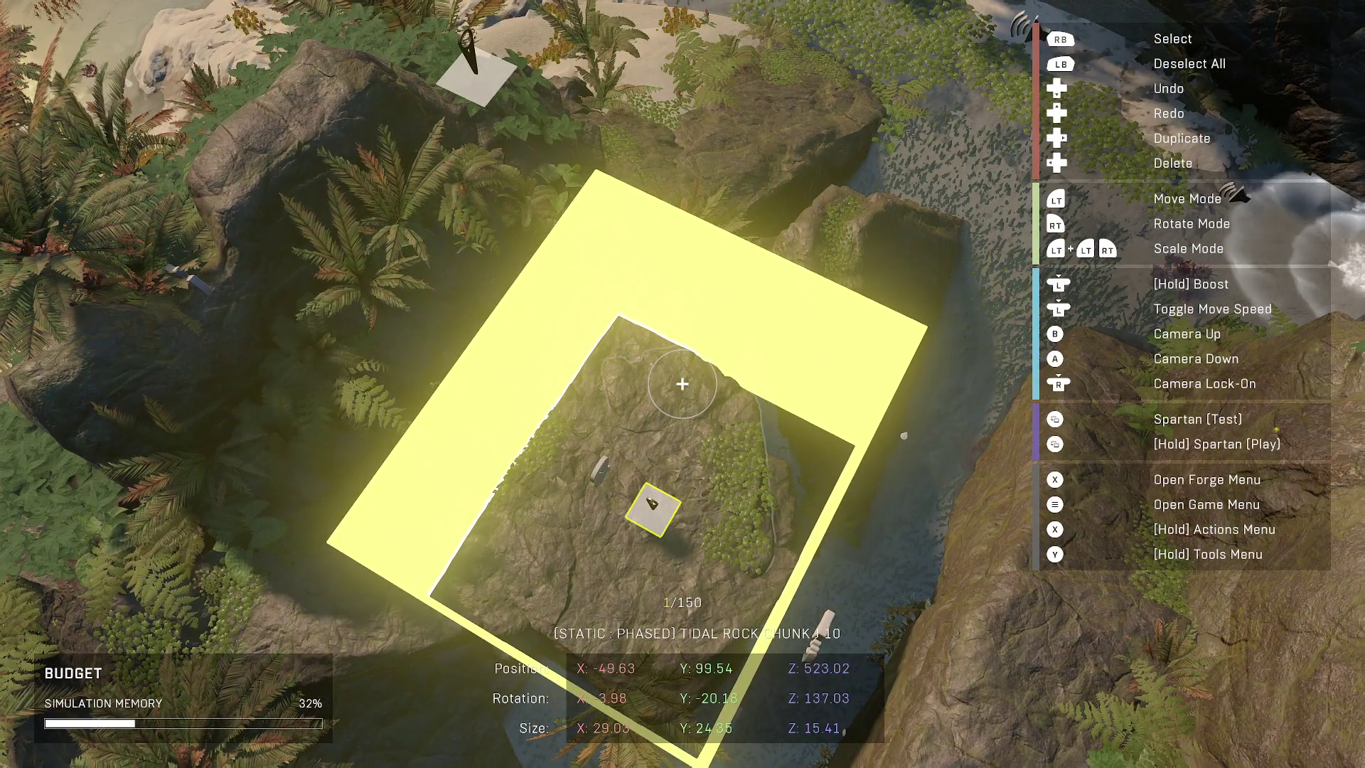
# Step: Enter play mode as a Spartan and walk across the sand towards the overhang to test the location name
pyautogui.press('Tab')
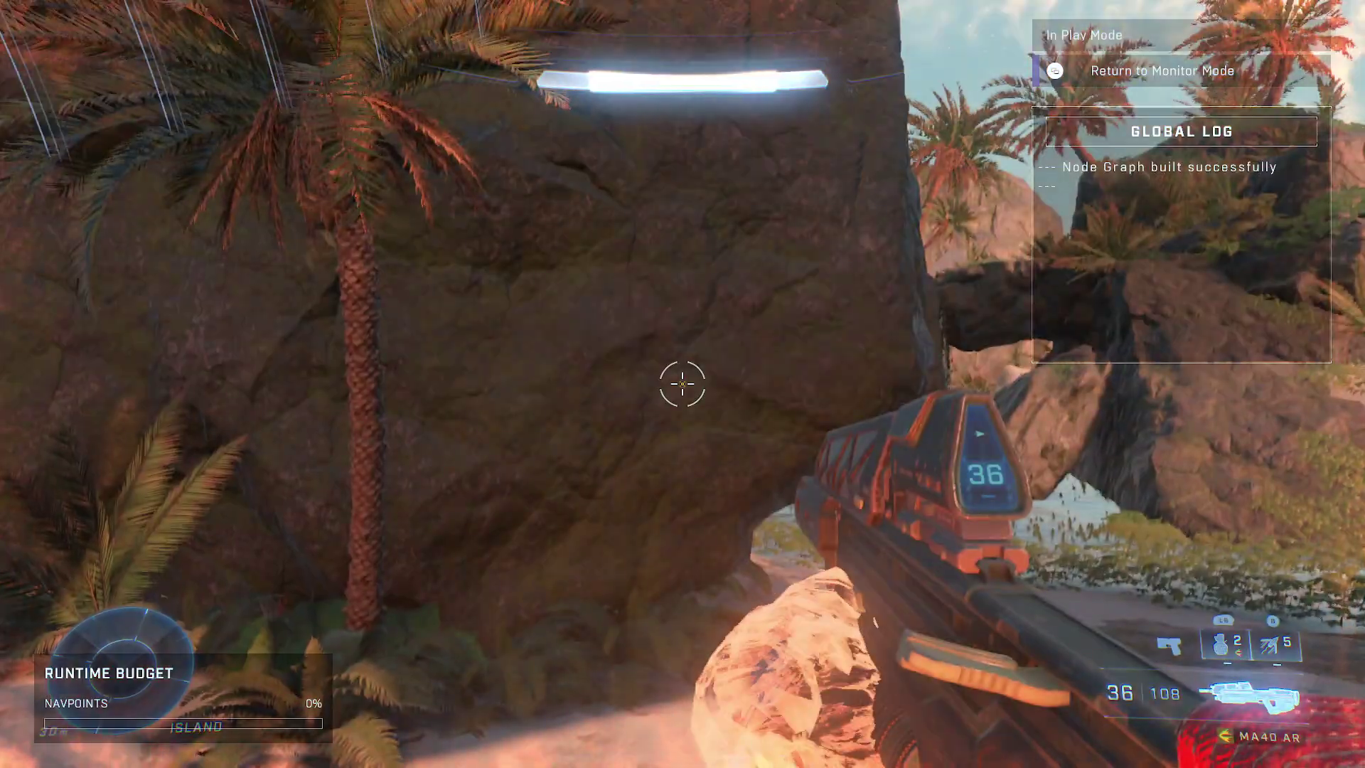
pyautogui.press('w')
pyautogui.press('w')
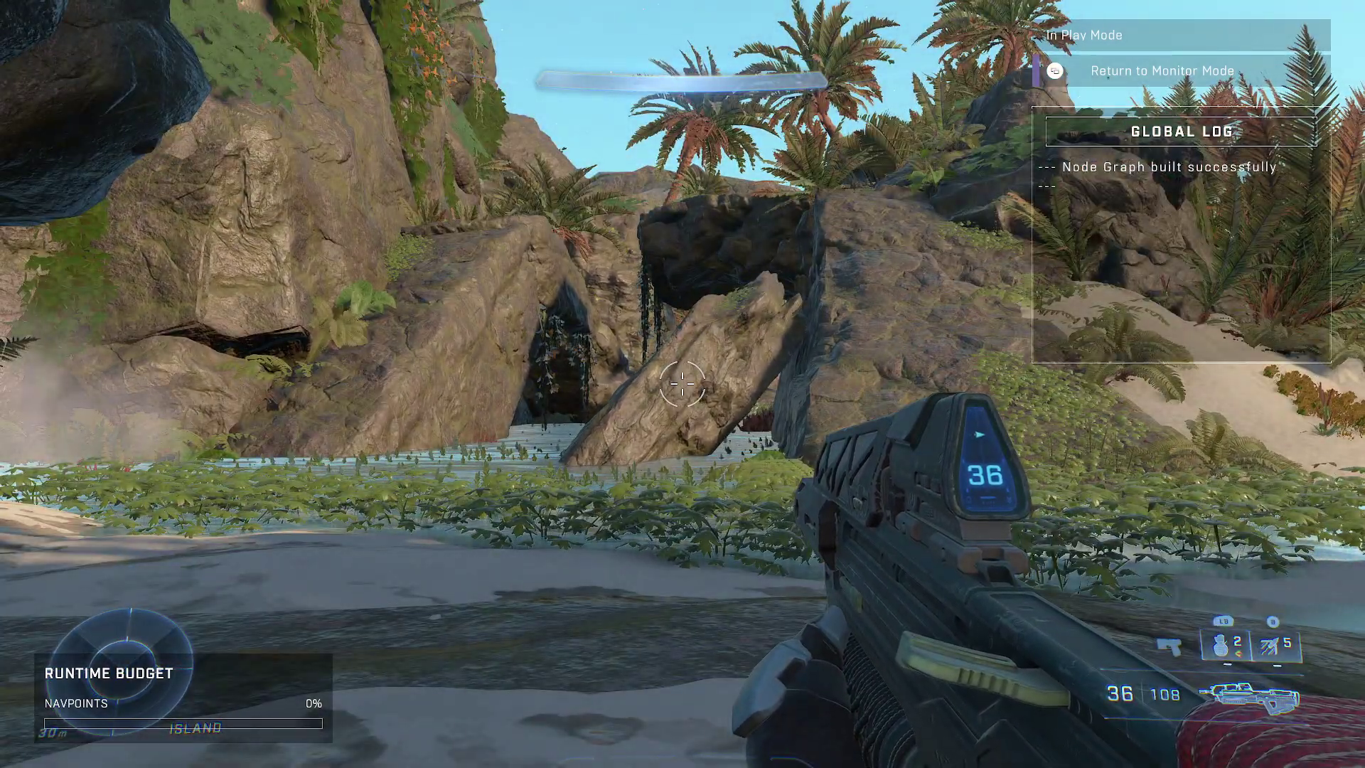
# Step: Return to monitor mode and turn the HUD's Budget Meter off in the tool settings
pyautogui.press('Tab')
pyautogui.press('r')
pyautogui.press('e')
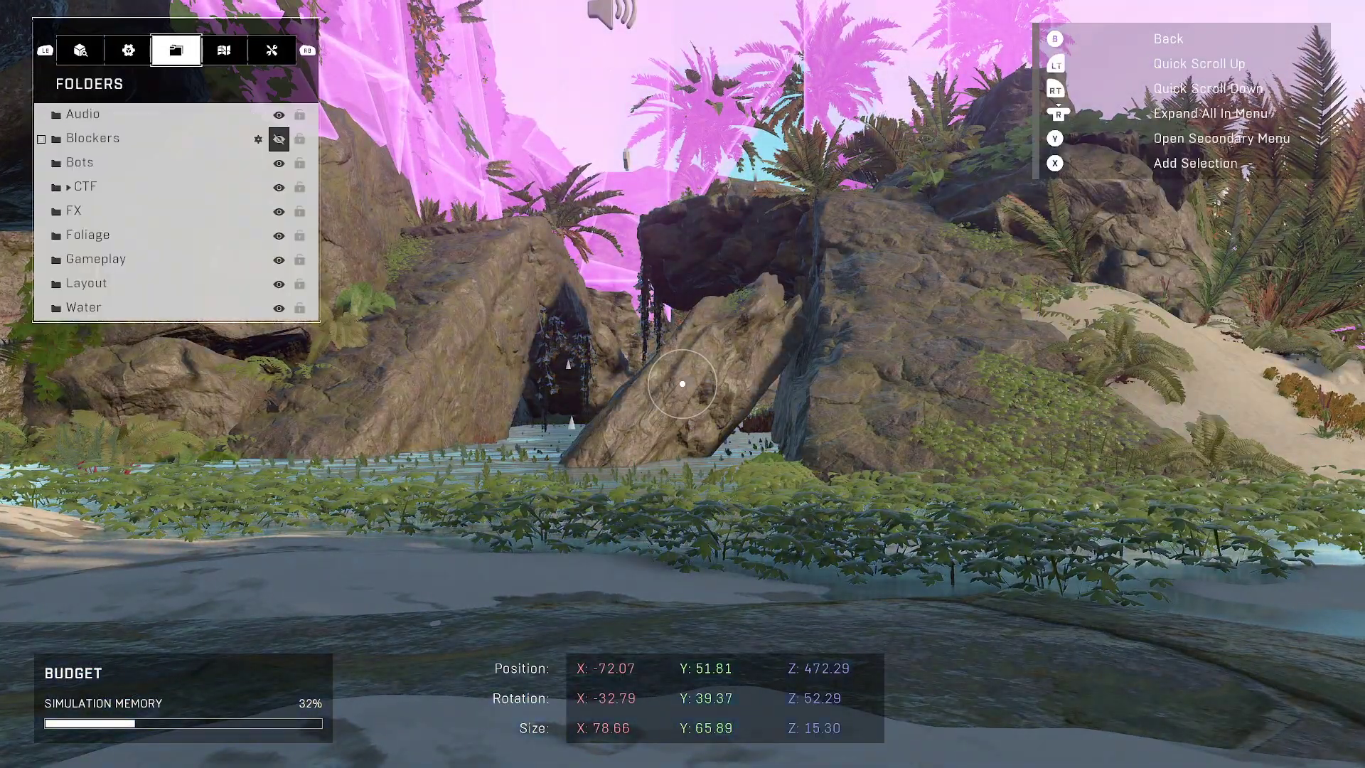
pyautogui.press('e')
pyautogui.press('e')
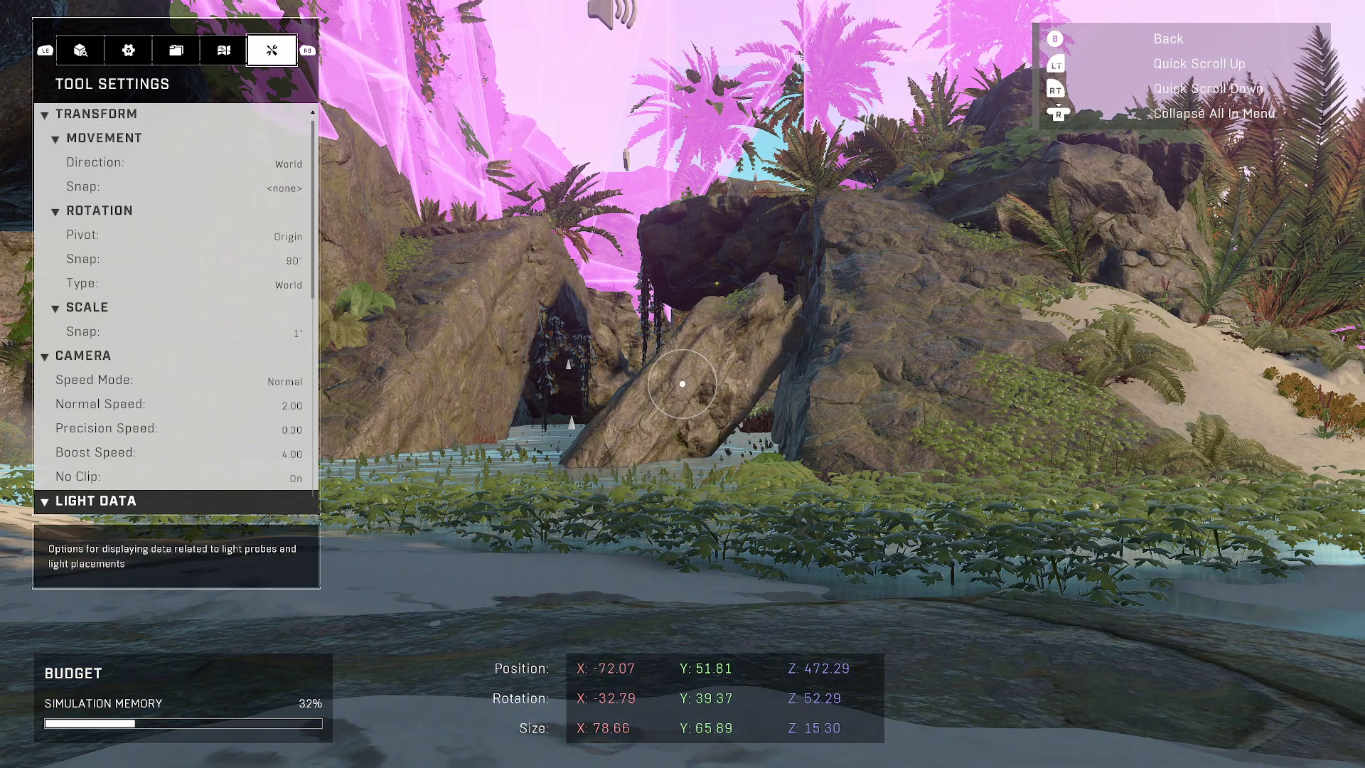
pyautogui.press('Up')
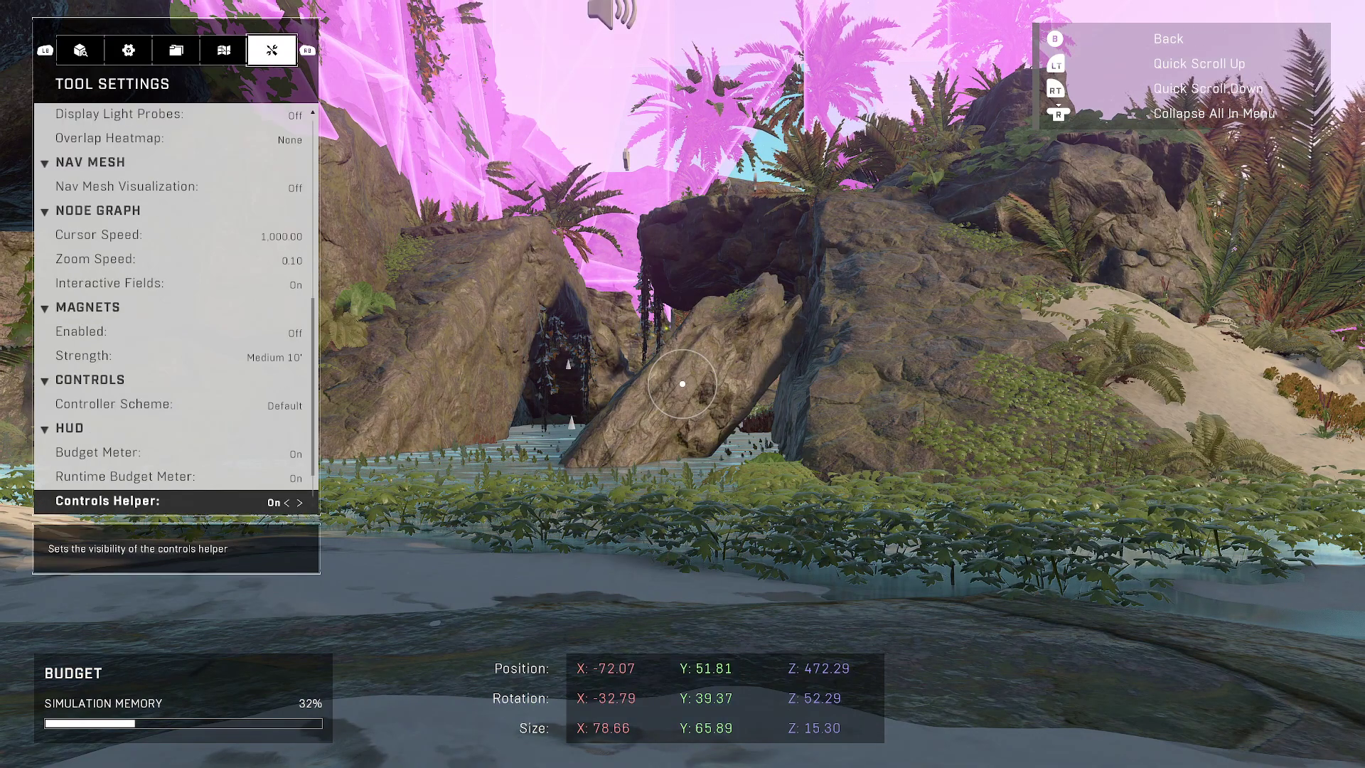
pyautogui.press('Down')
pyautogui.press('Down')
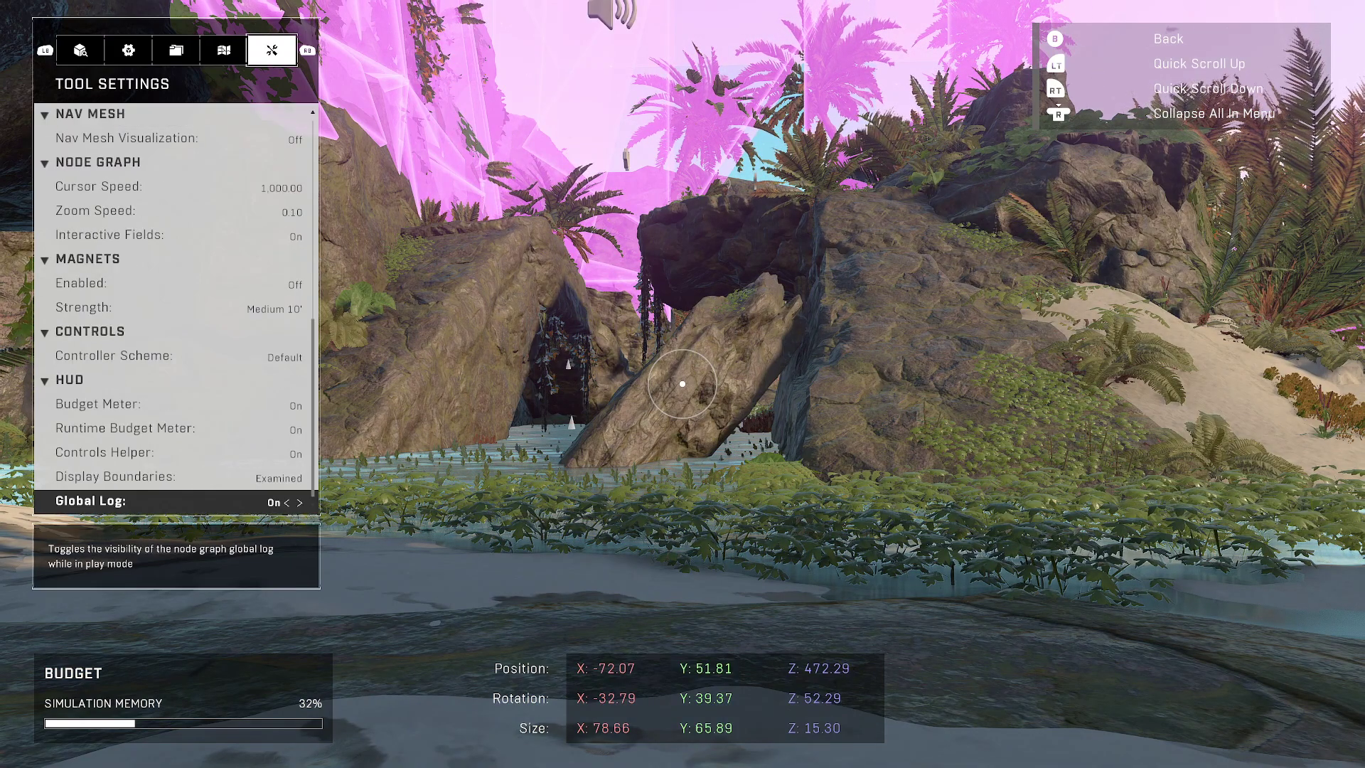
pyautogui.press('Up')
pyautogui.press('Up')
pyautogui.press('Up')
pyautogui.press('Up')
pyautogui.press('Right')
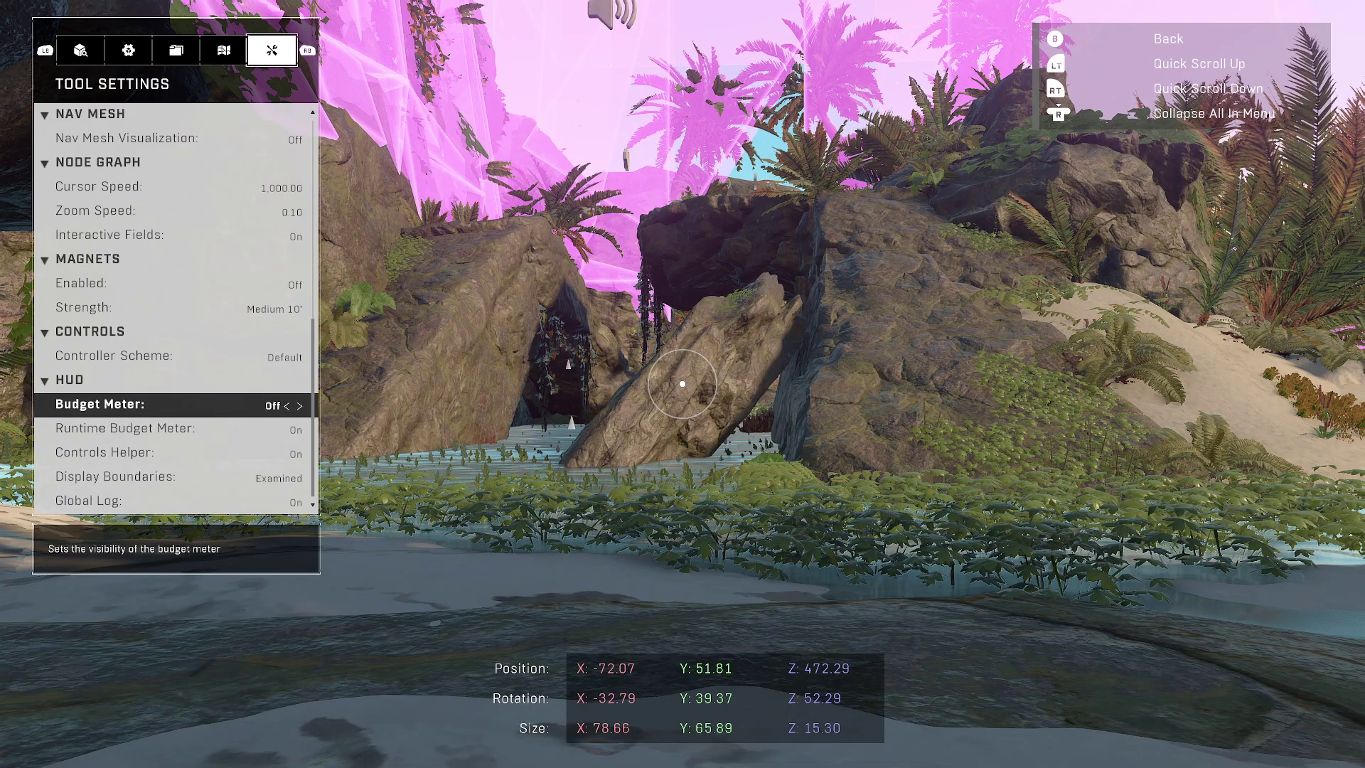
pyautogui.press('Down')
pyautogui.press('Escape')
pyautogui.press('s')
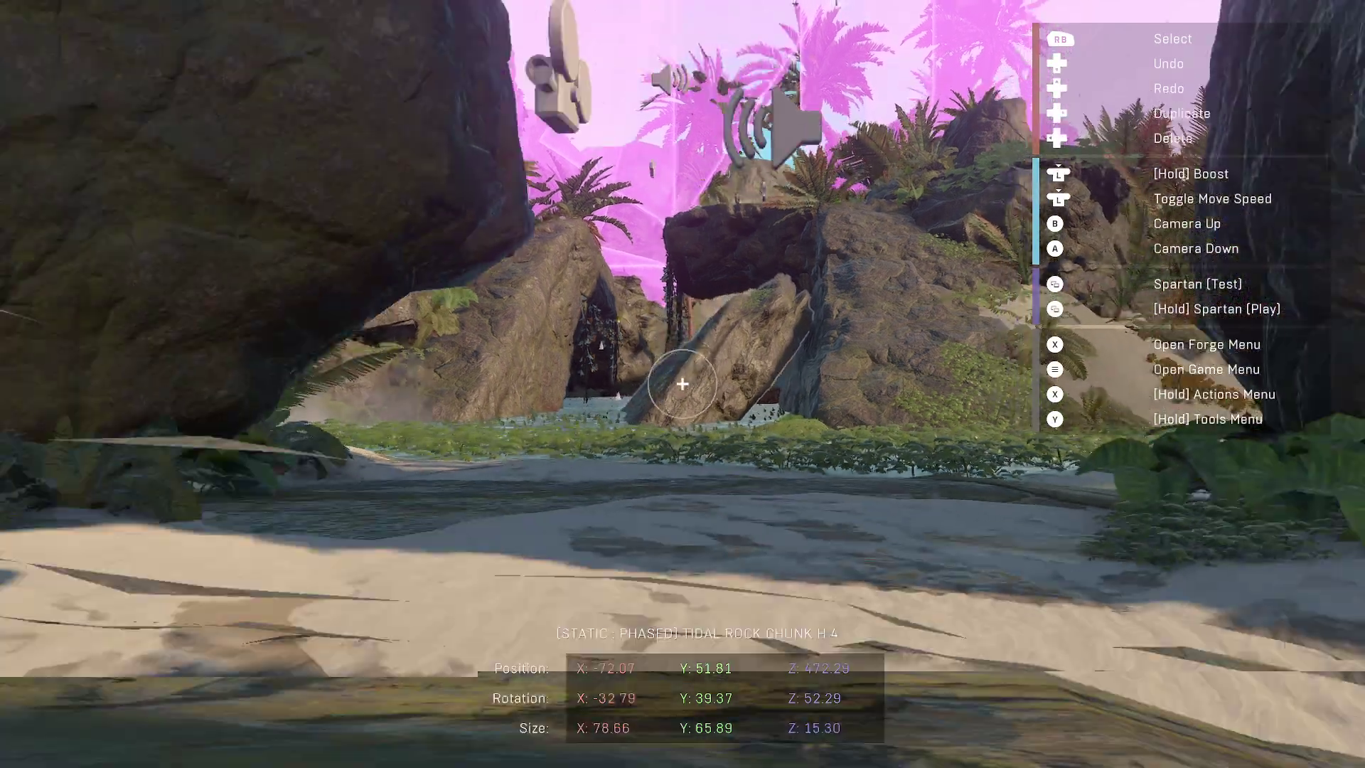
# Step: Enter play mode as a Spartan, climb onto the overhang rock to test its location name, and return to monitor mode
pyautogui.press('Tab')
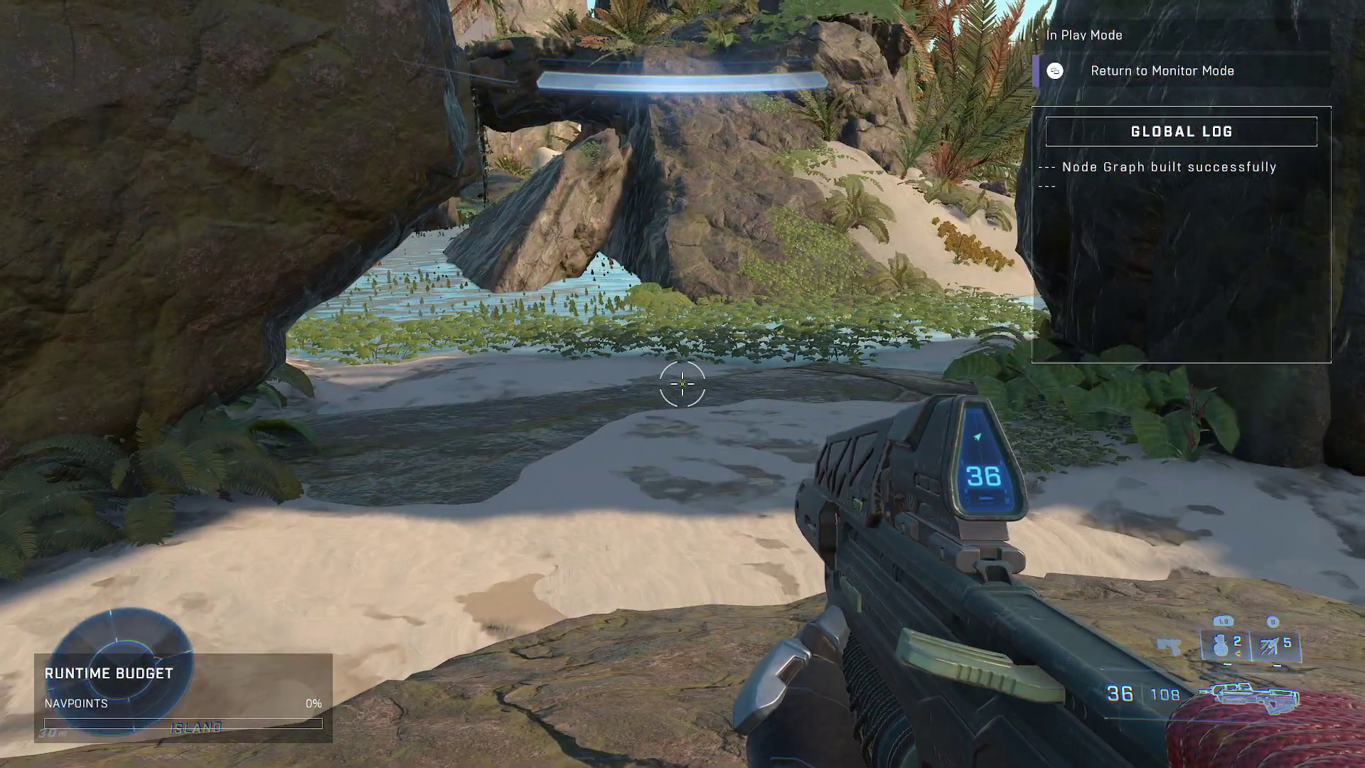
pyautogui.press('w')
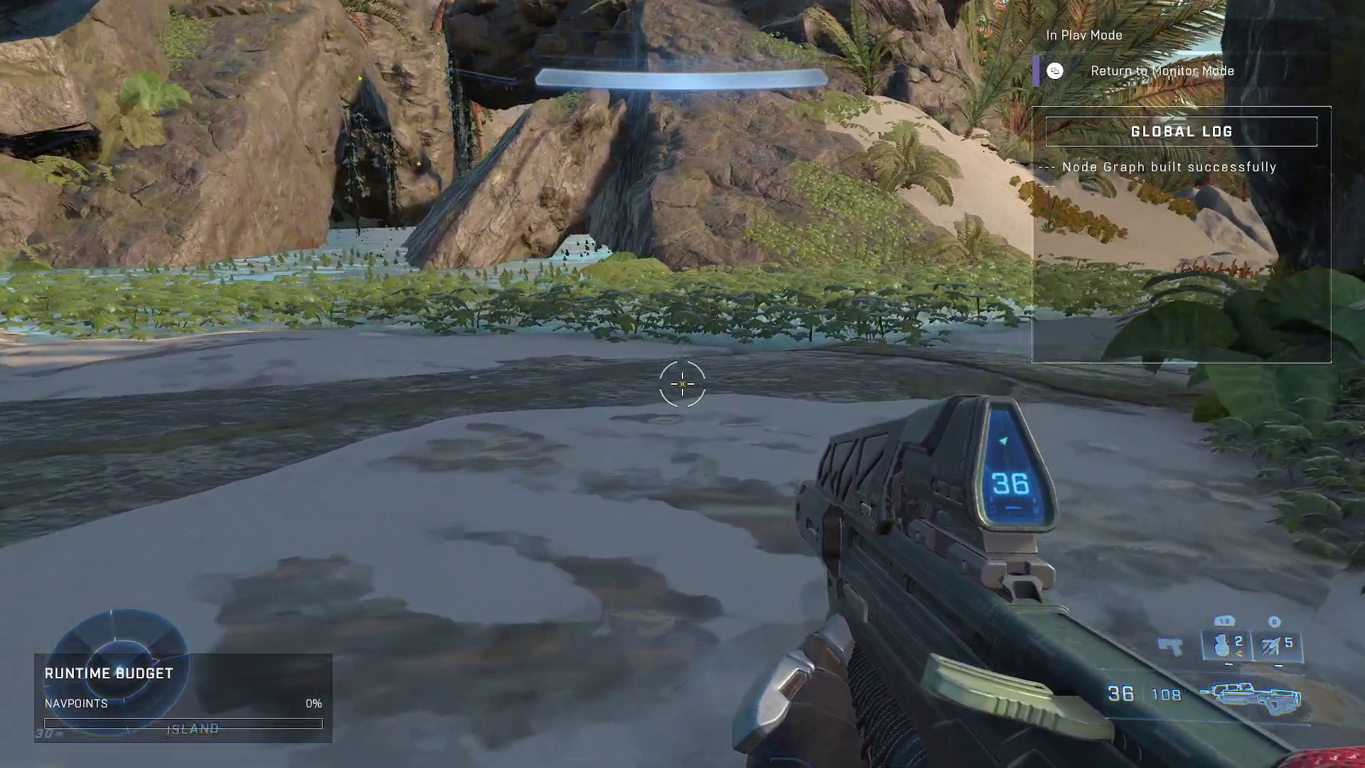
pyautogui.press('w')
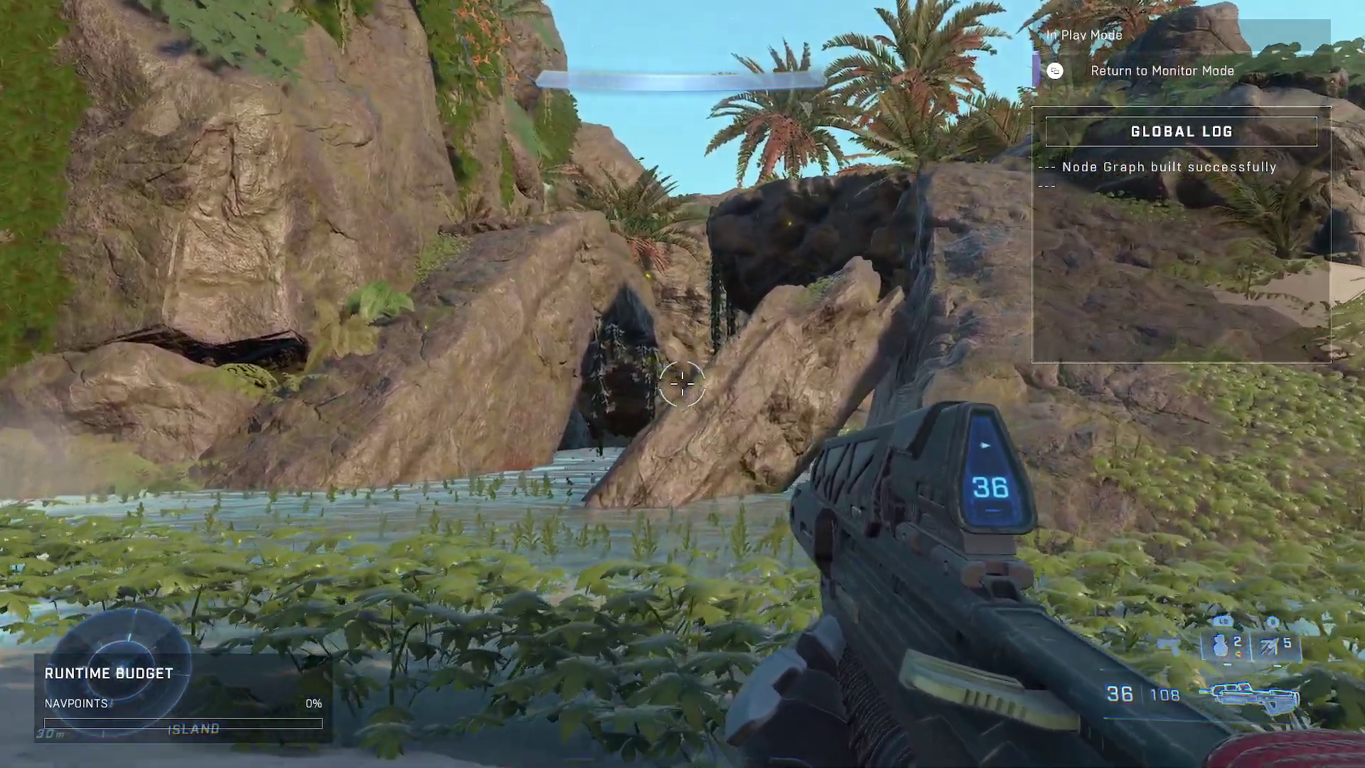
pyautogui.press('w')
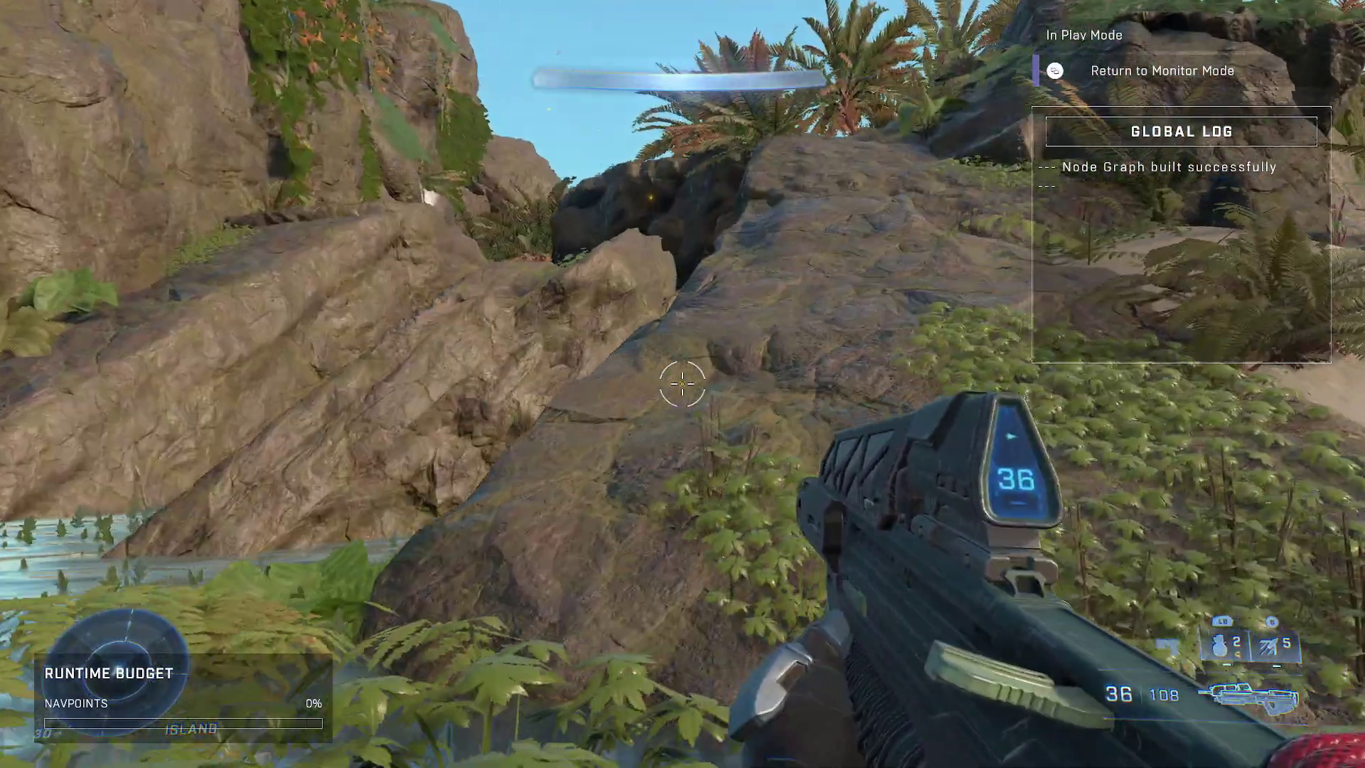
pyautogui.press('w')
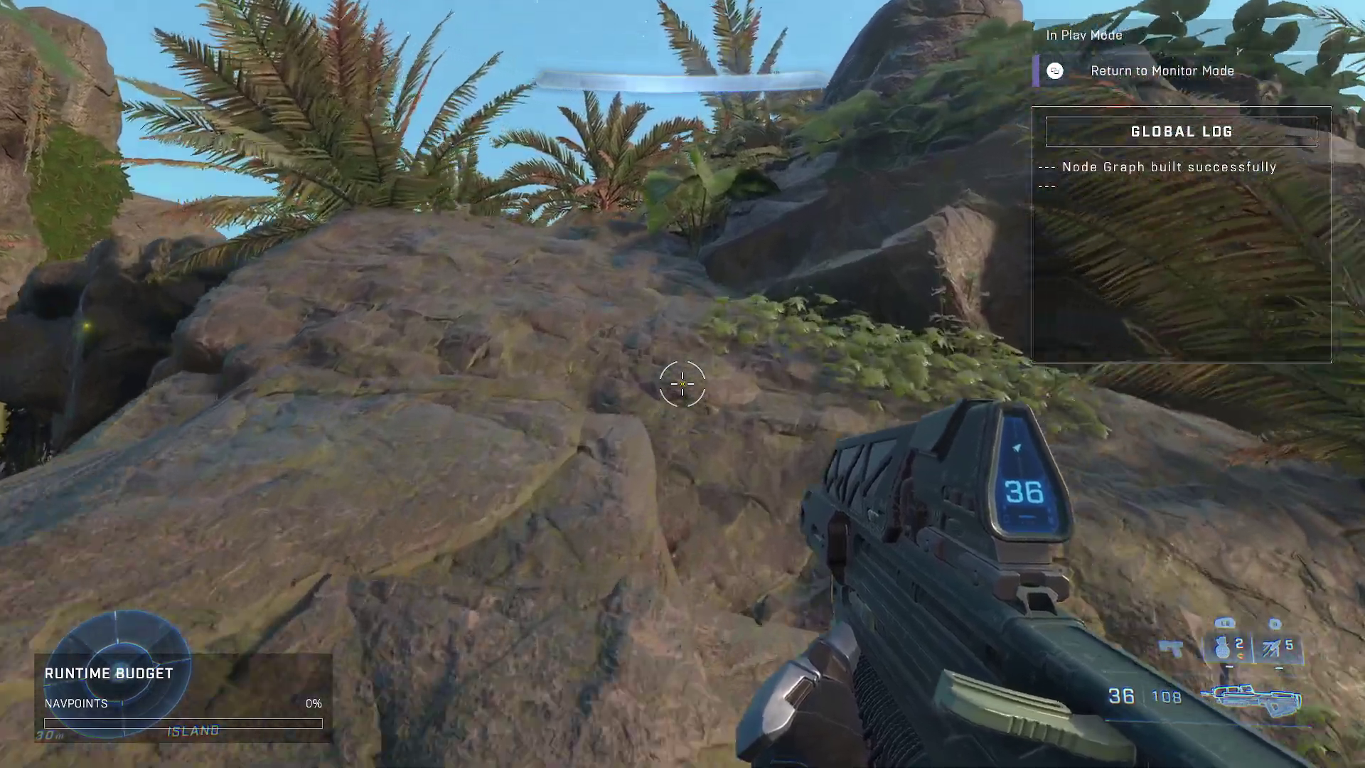
pyautogui.press('w')
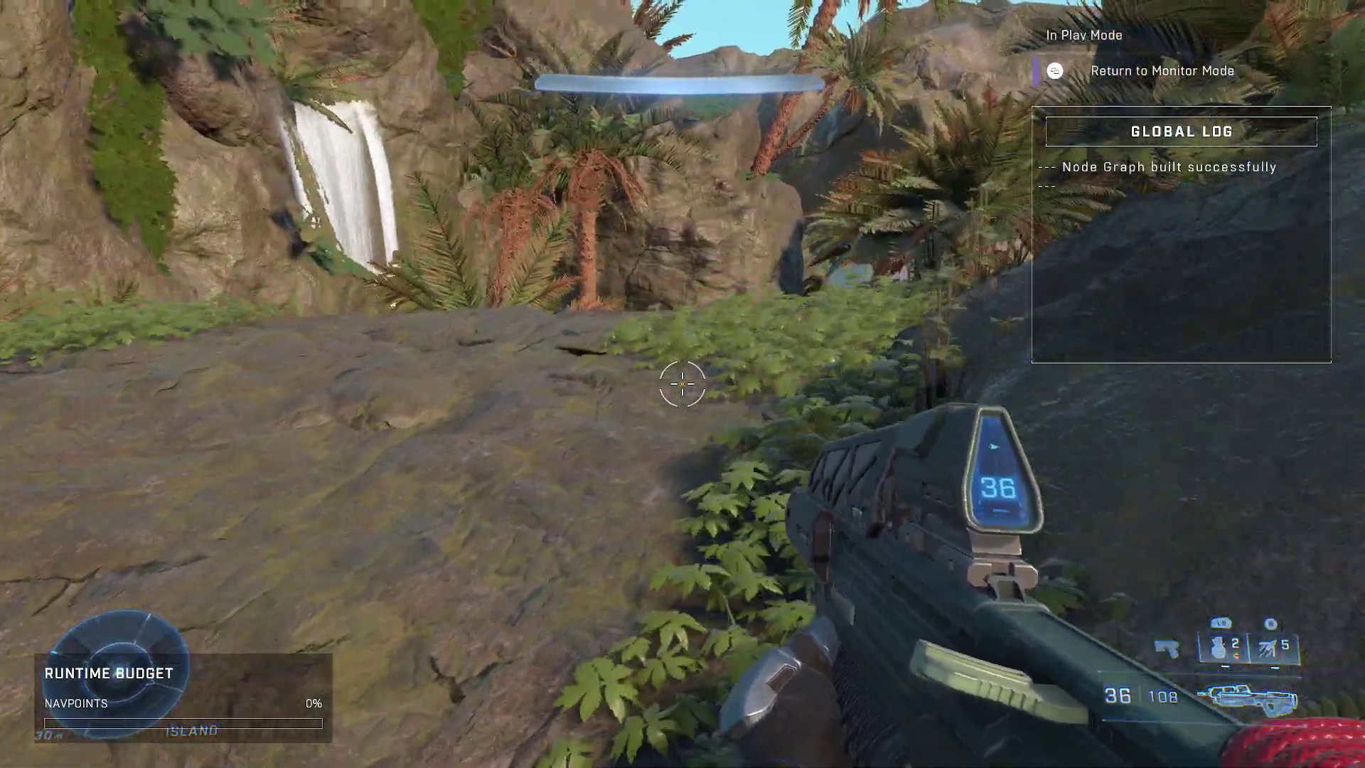
pyautogui.press('w')
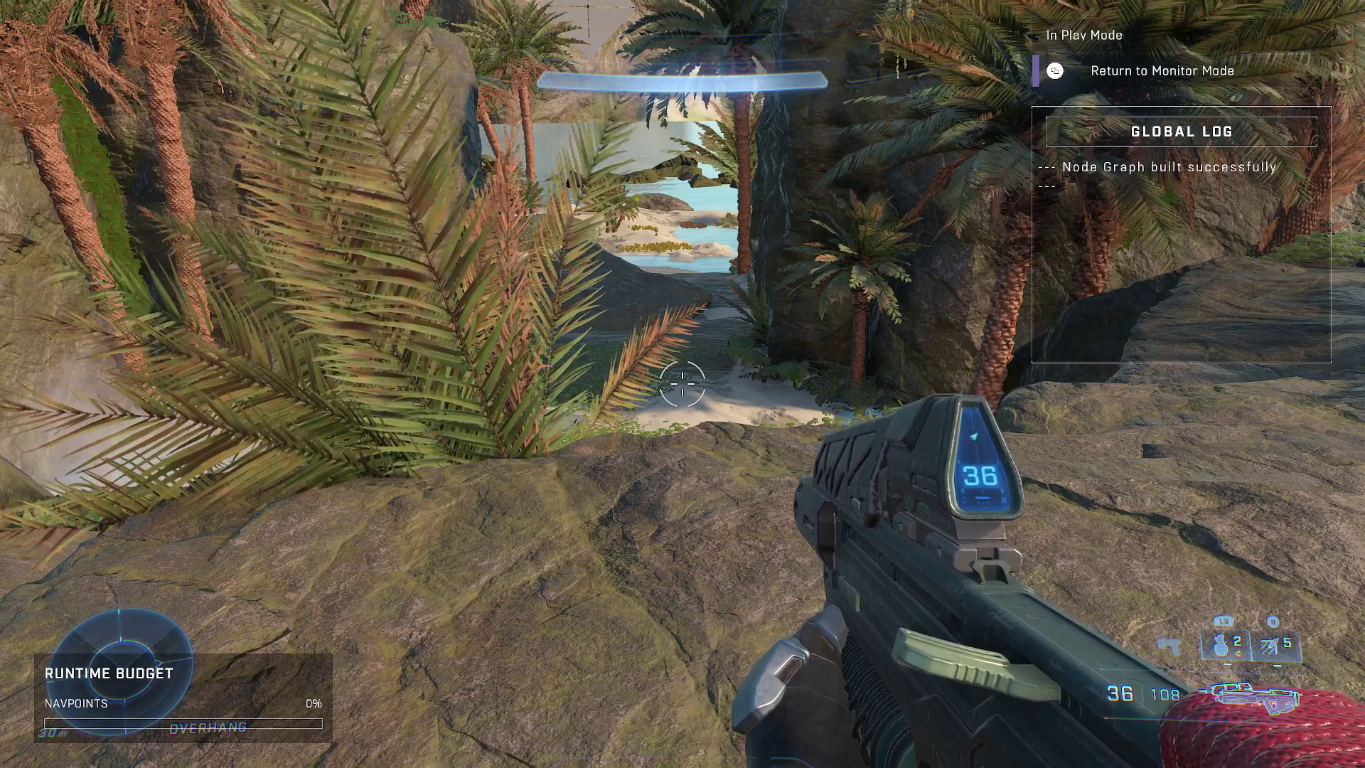
pyautogui.press('d')
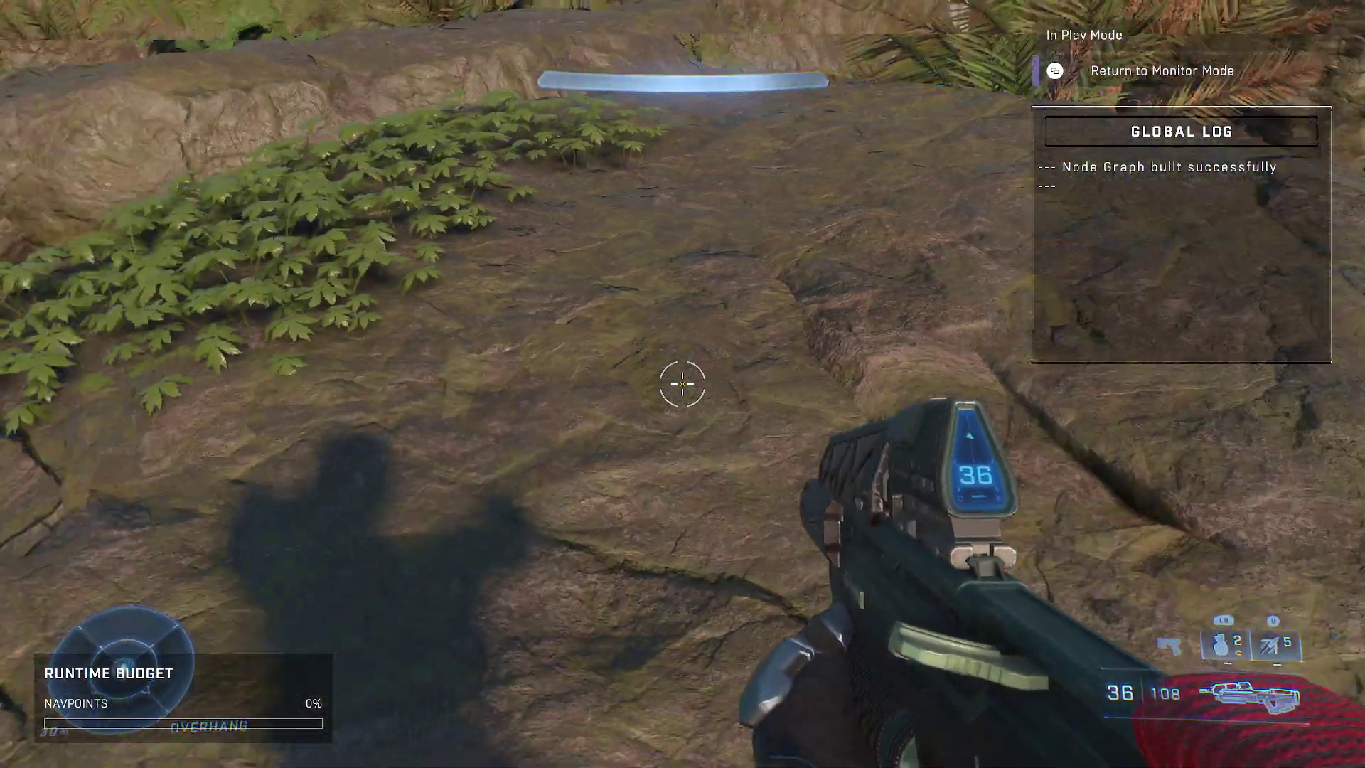
pyautogui.press('Tab')
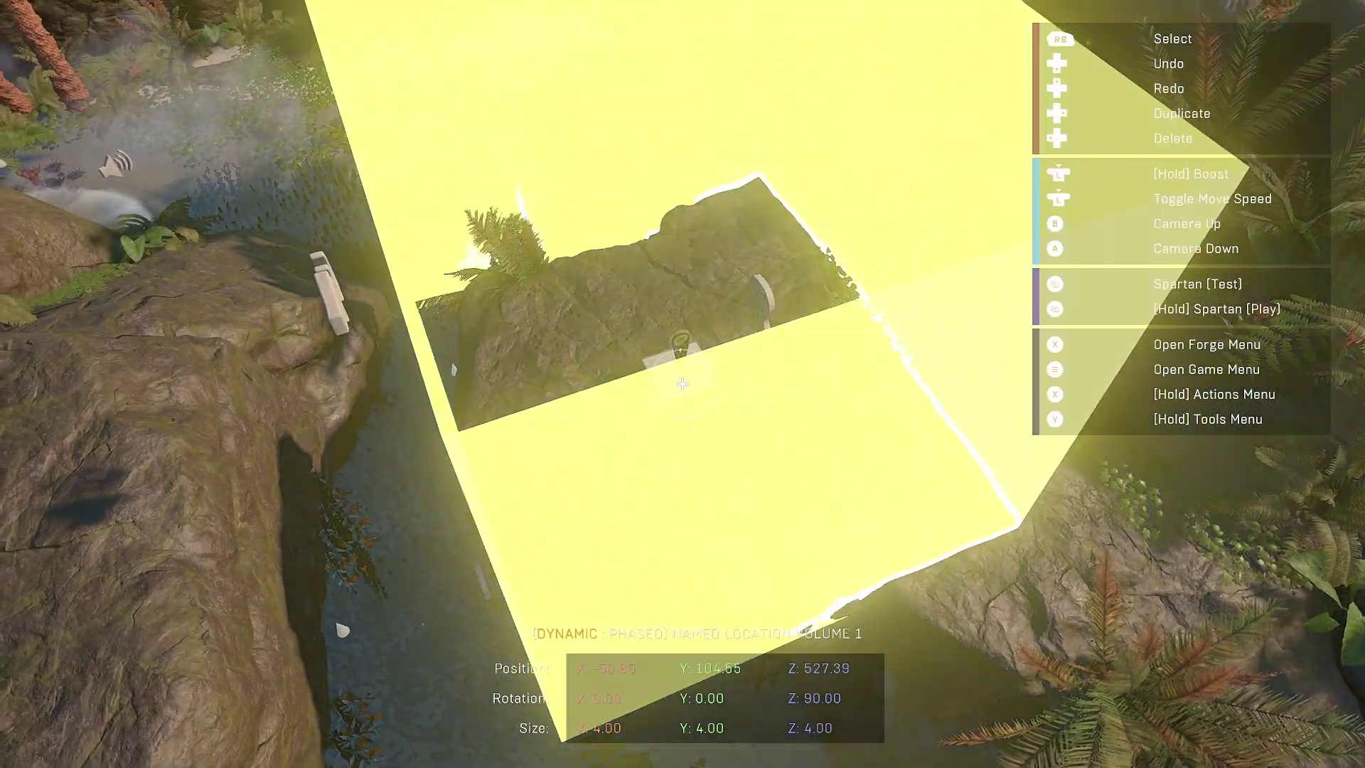
# Step: Select the Overhang location volume and duplicate it directly above the original at Z 531.39
pyautogui.click(683, 384)
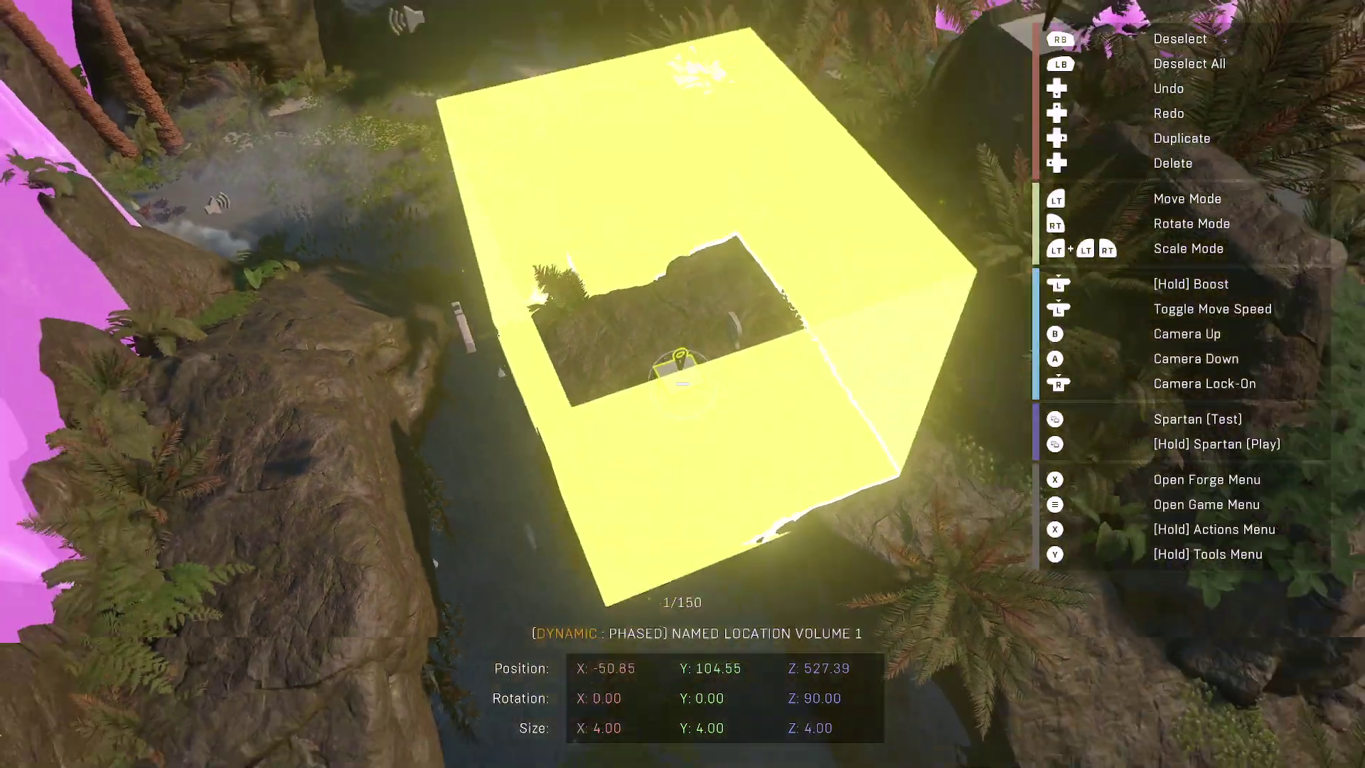
pyautogui.click(683, 384)
pyautogui.click(683, 384)
# Step: Set the duplicated volume's location name to Piston in its object properties
pyautogui.press('x')
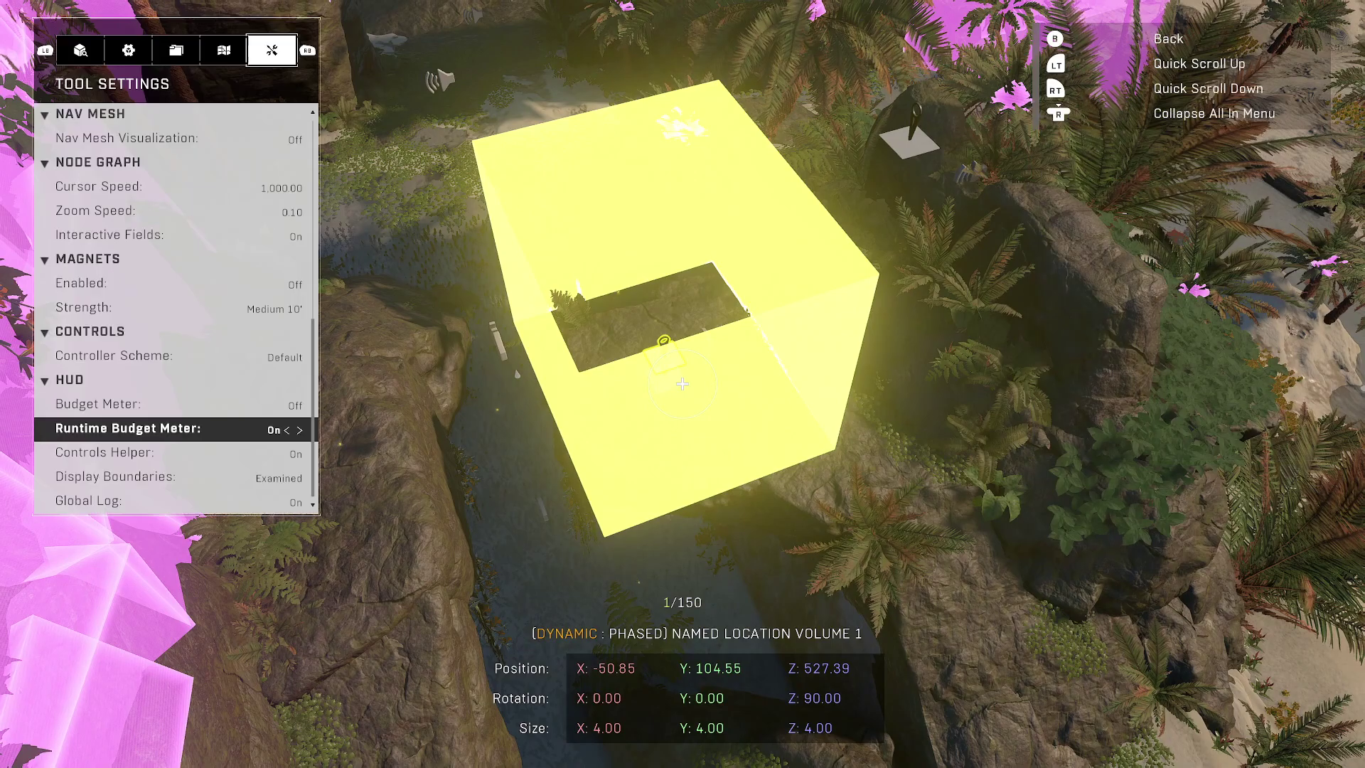
pyautogui.press('Down')
pyautogui.press('Down')
pyautogui.press('Down')
pyautogui.press('Down')
pyautogui.press('Up')
pyautogui.press('Up')
pyautogui.press('q')
pyautogui.press('q')
pyautogui.press('q')
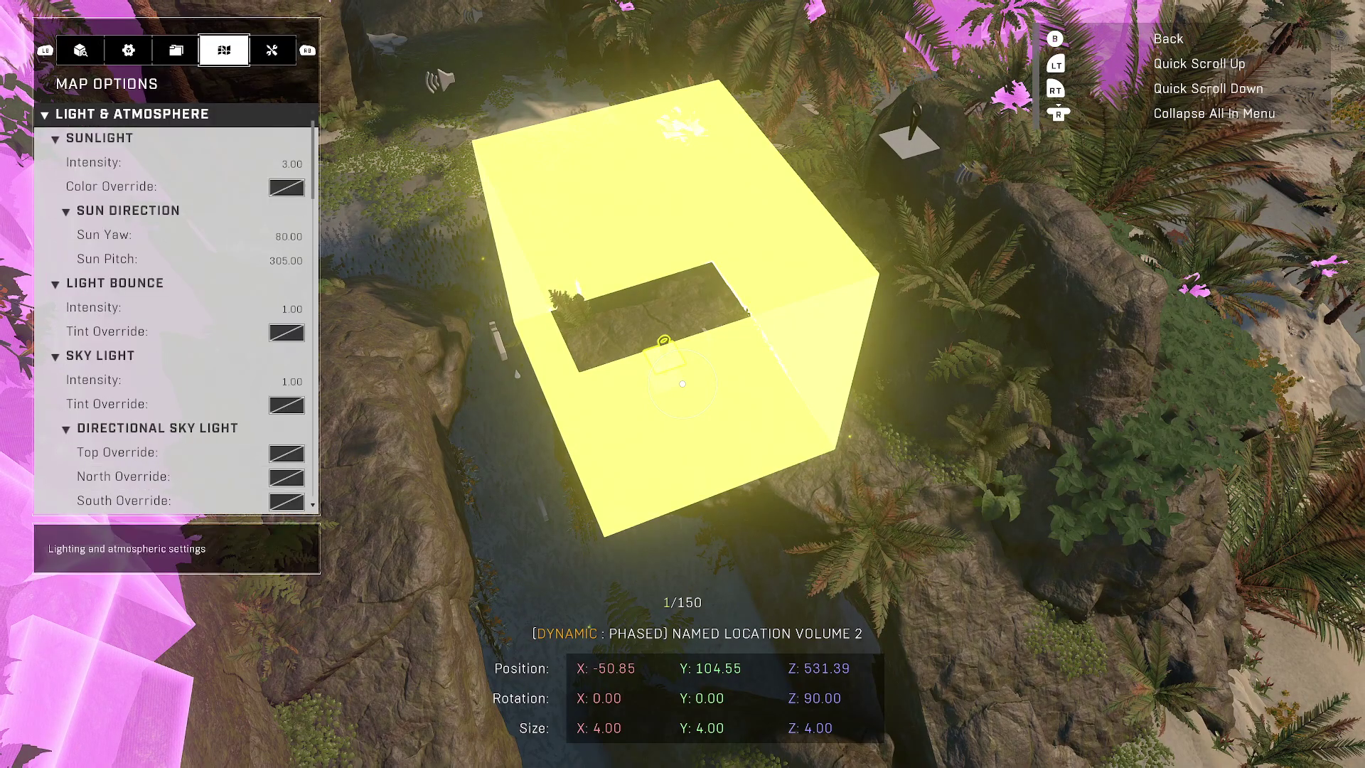
pyautogui.press('pagedown')
pyautogui.press('Return')
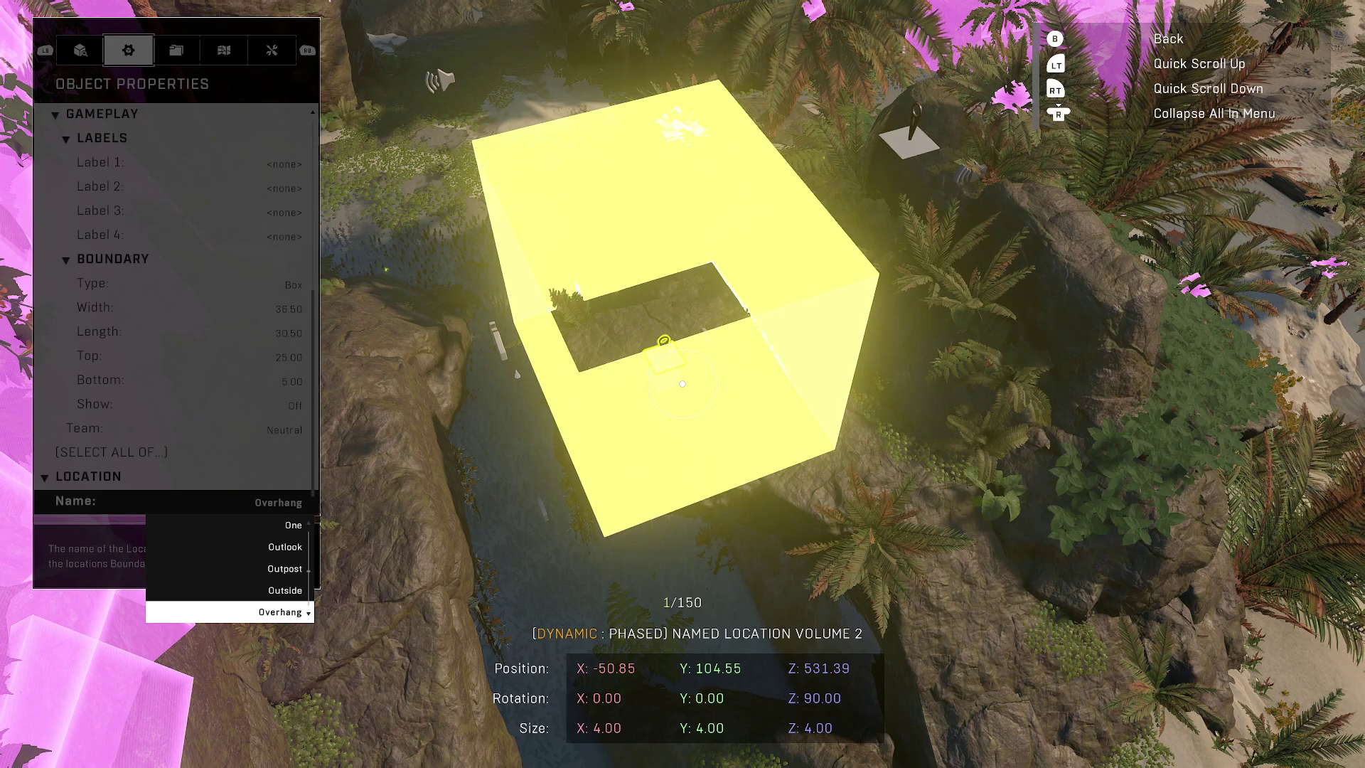
pyautogui.press('Up')
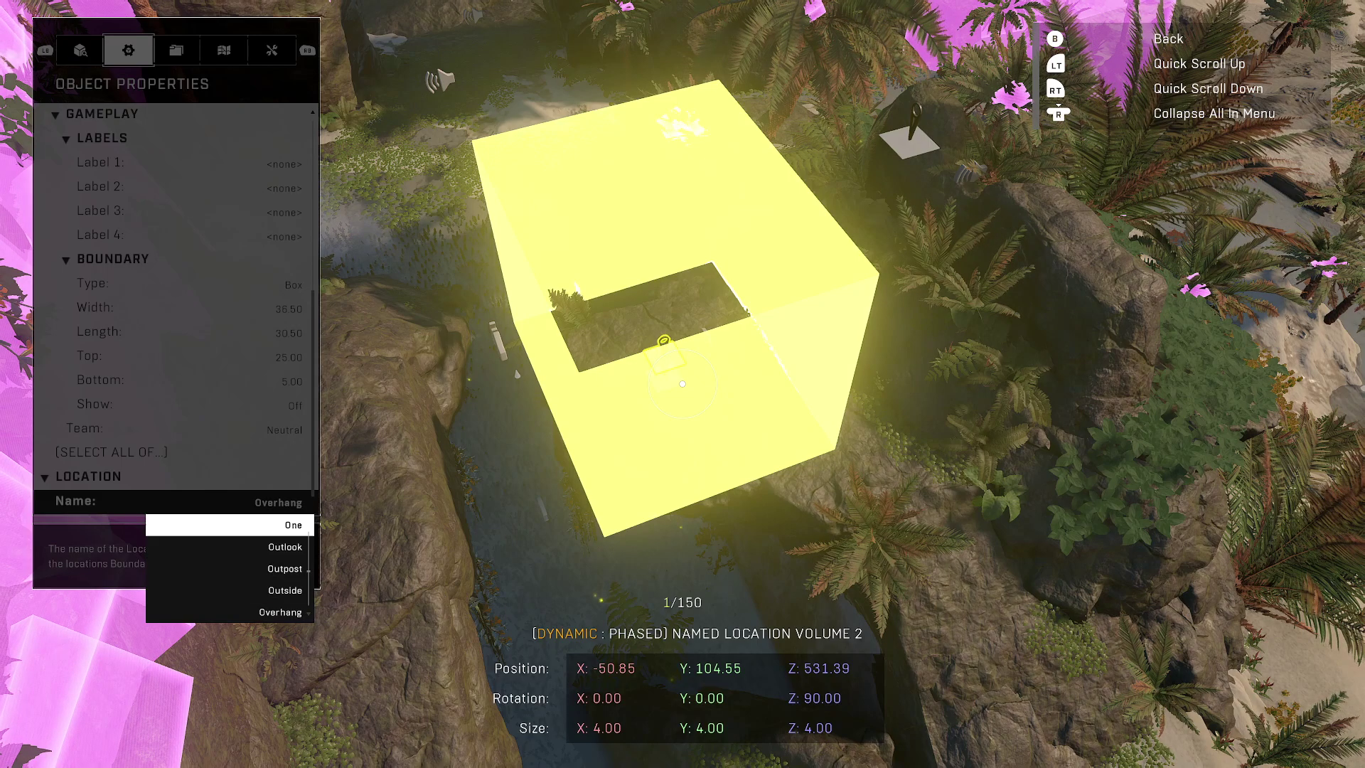
pyautogui.press('pagedown')
pyautogui.press('pagedown')
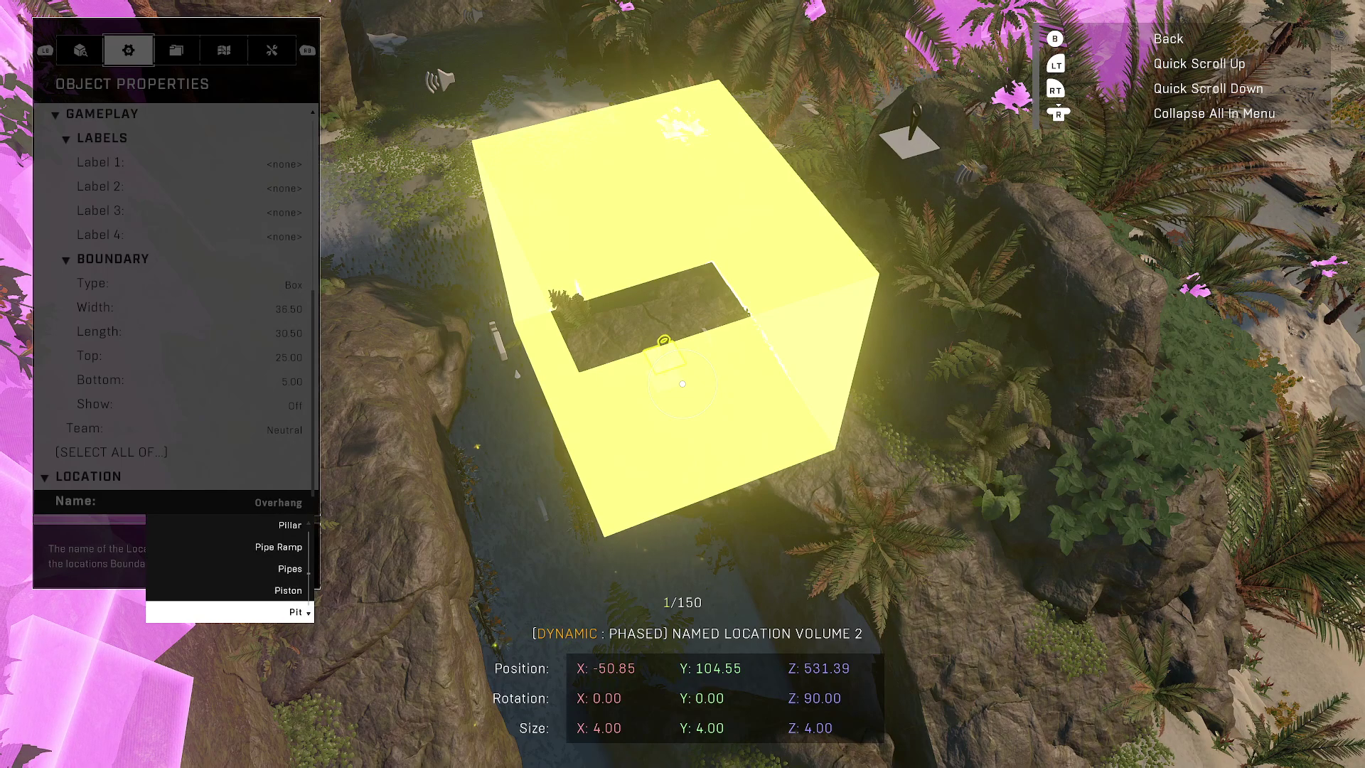
pyautogui.press('Up')
pyautogui.press('Return')
pyautogui.press('Escape')
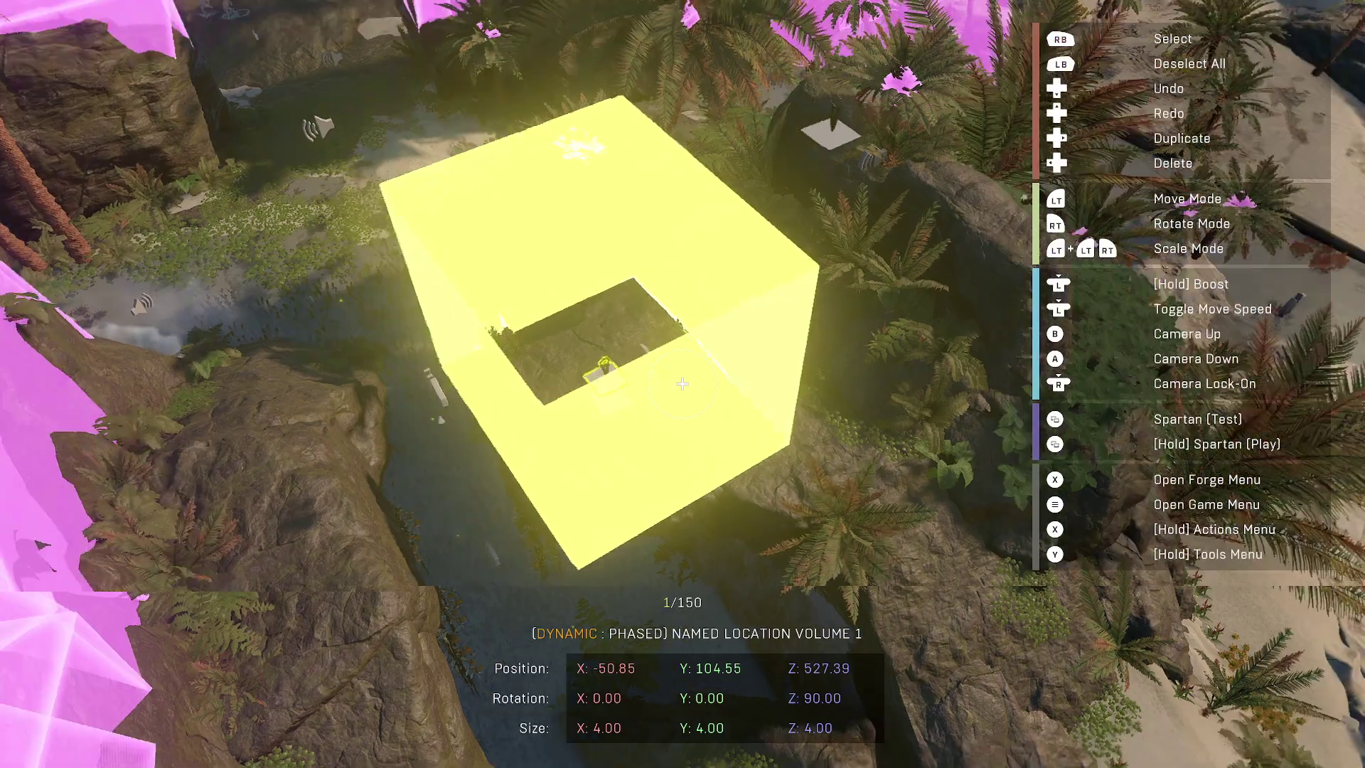
# Step: Lower the Piston volume beneath the Overhang volume's marker and inspect how the two volumes overlap around the rock
pyautogui.press('r')
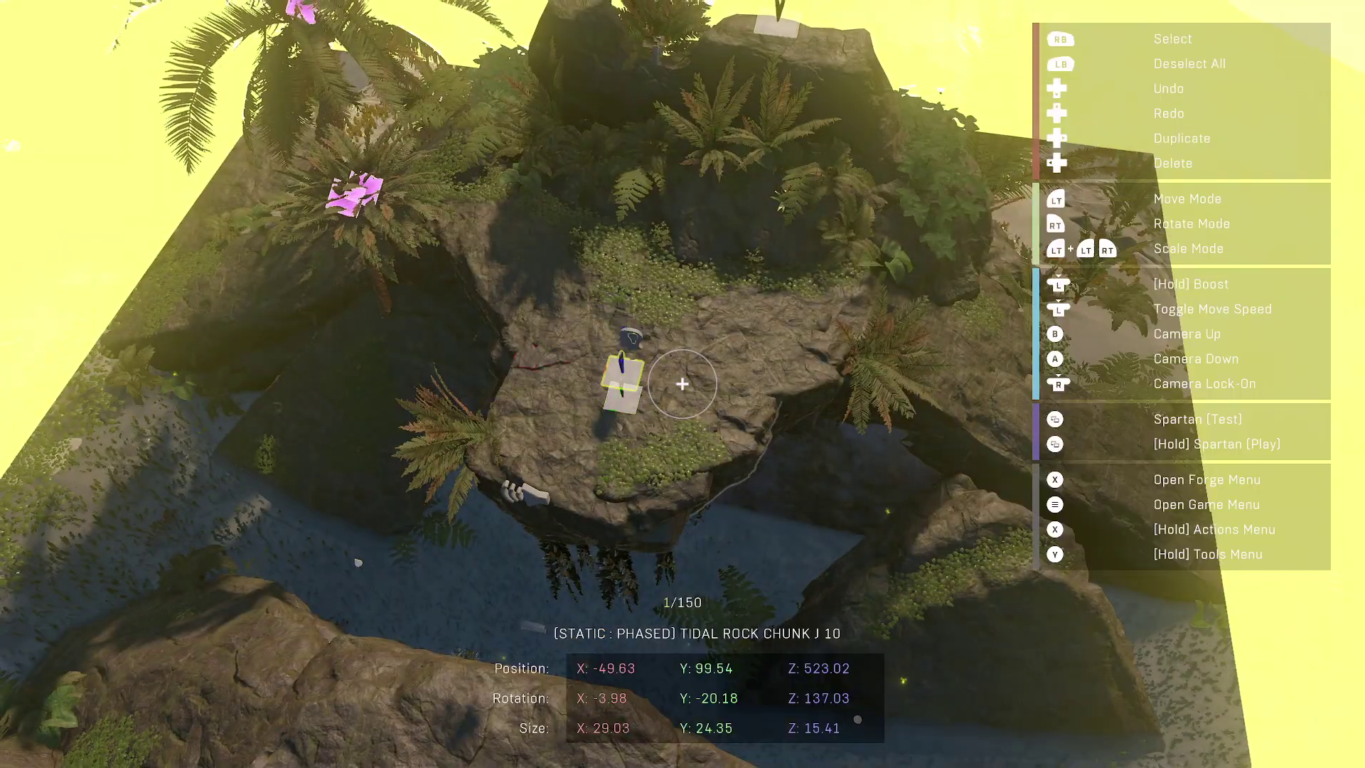
pyautogui.press('space')
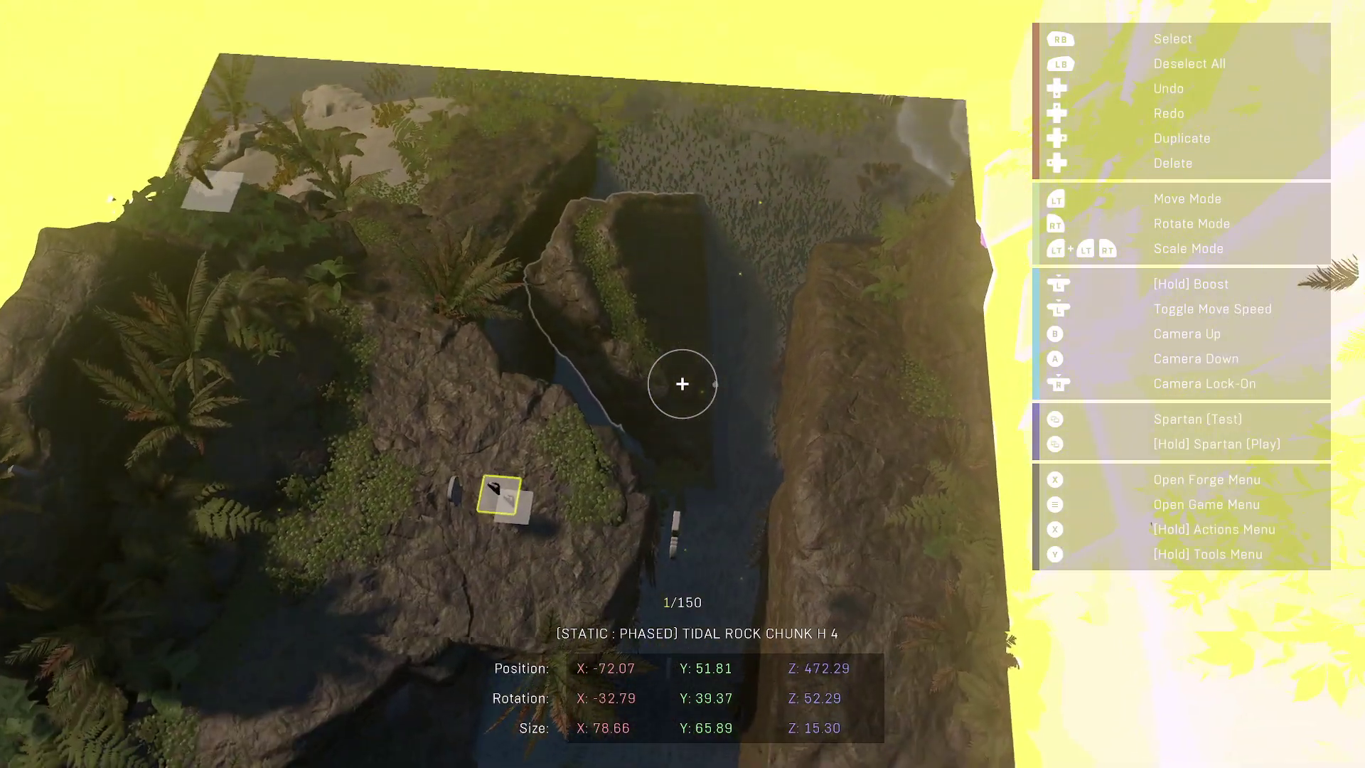
pyautogui.press('w')
pyautogui.press('s')
pyautogui.press('w')
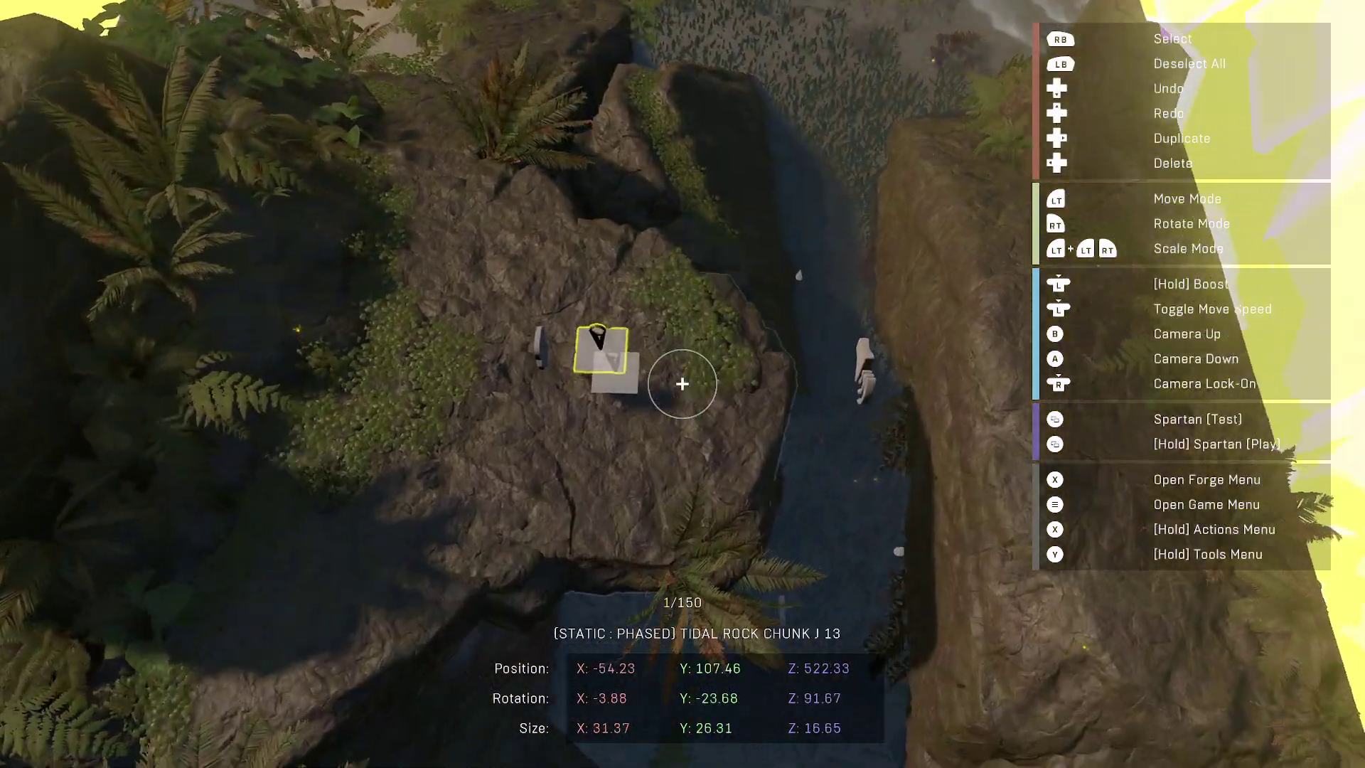
pyautogui.press('w')
pyautogui.press('s')
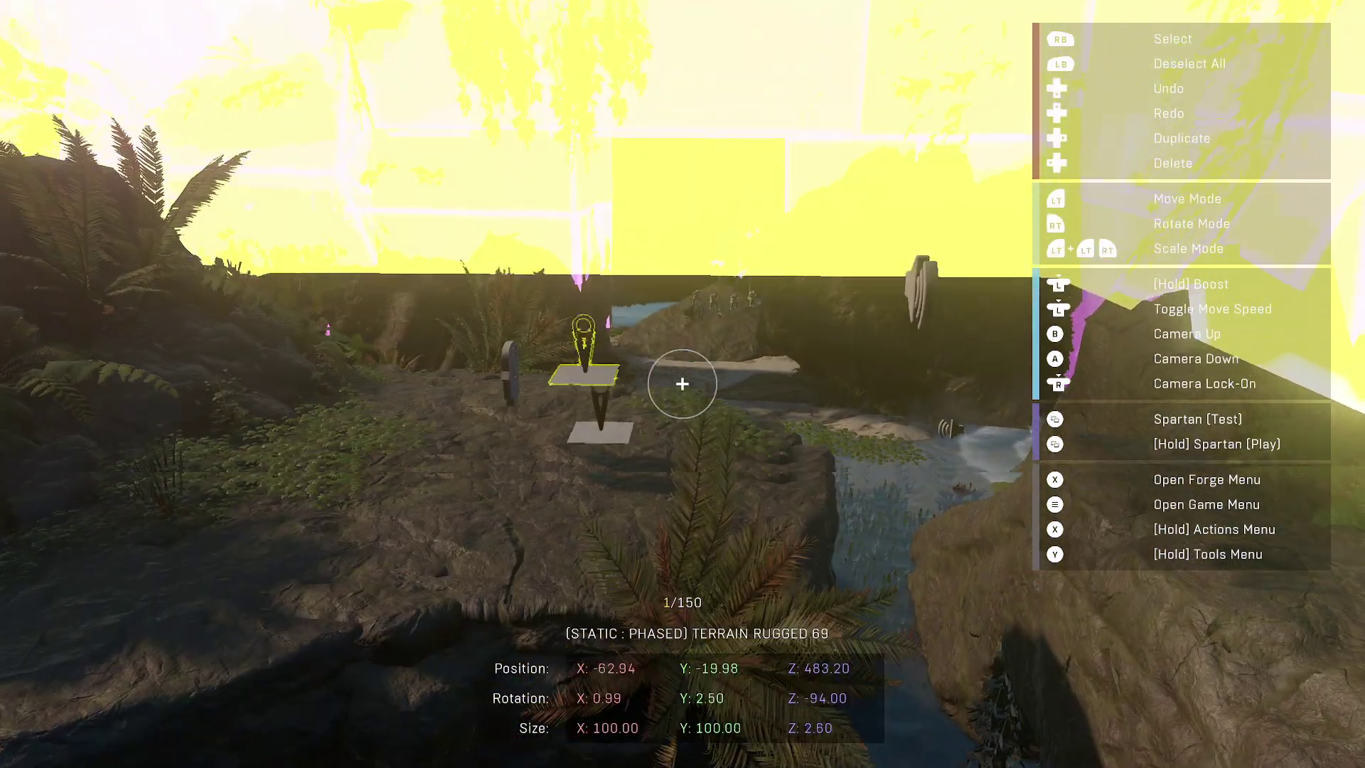
pyautogui.press('1')
pyautogui.press('a')
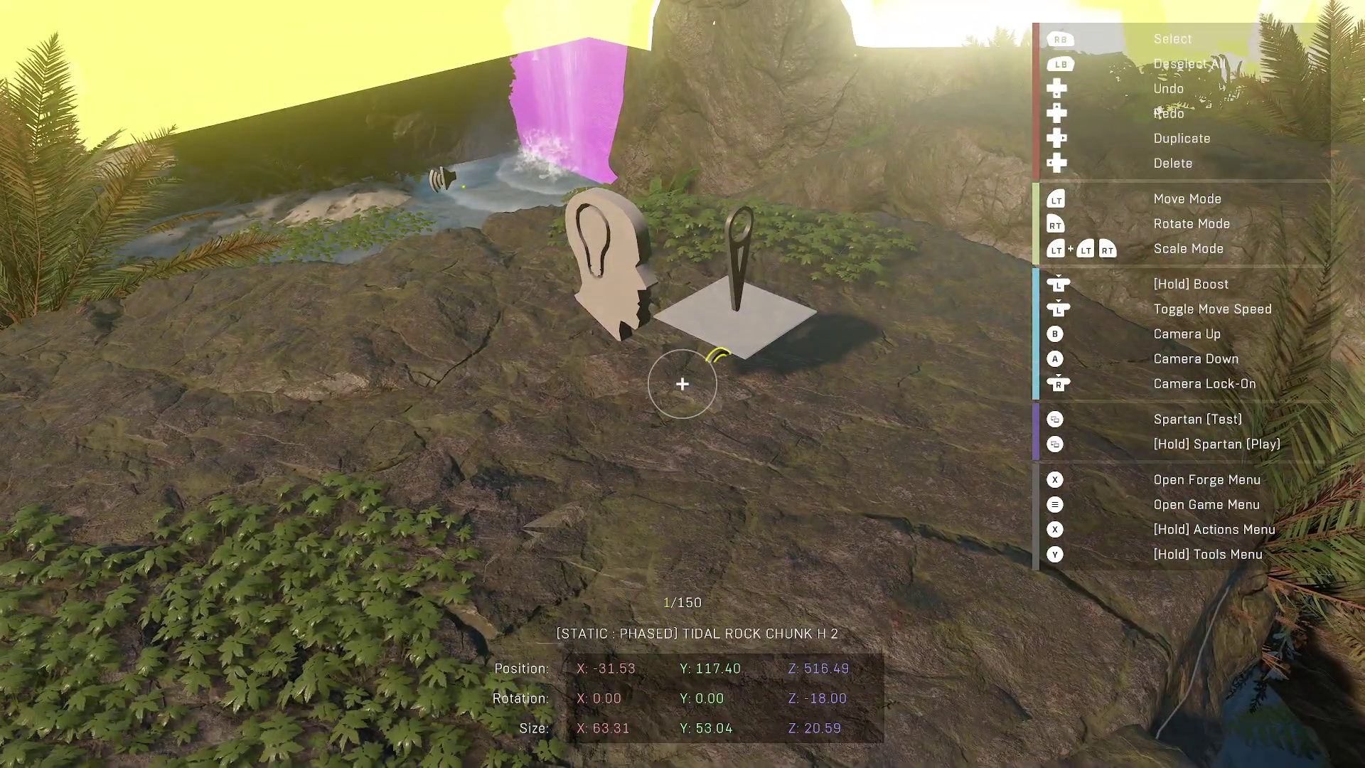
pyautogui.press('s')
pyautogui.press('s')
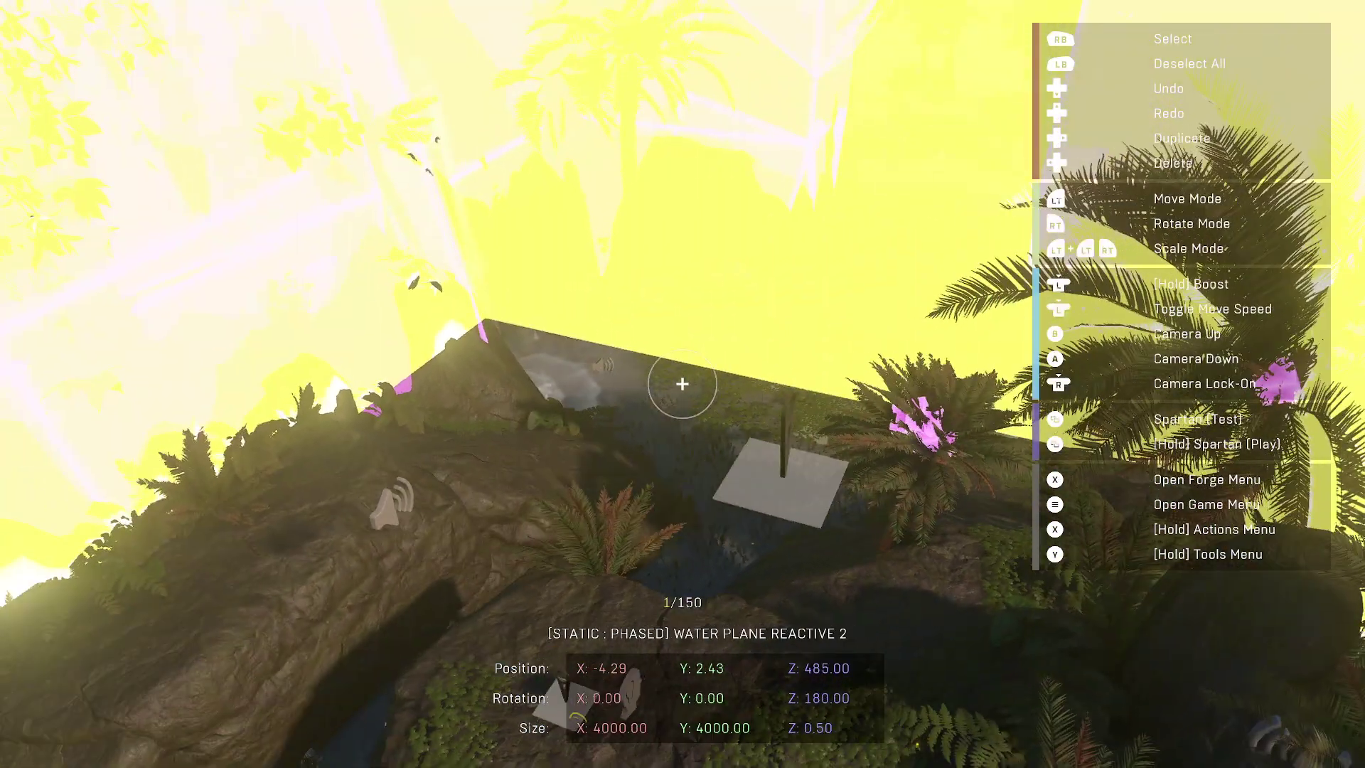
# Step: Enter play mode as a Spartan and climb from the beach onto the overhang rock
pyautogui.press('Tab')
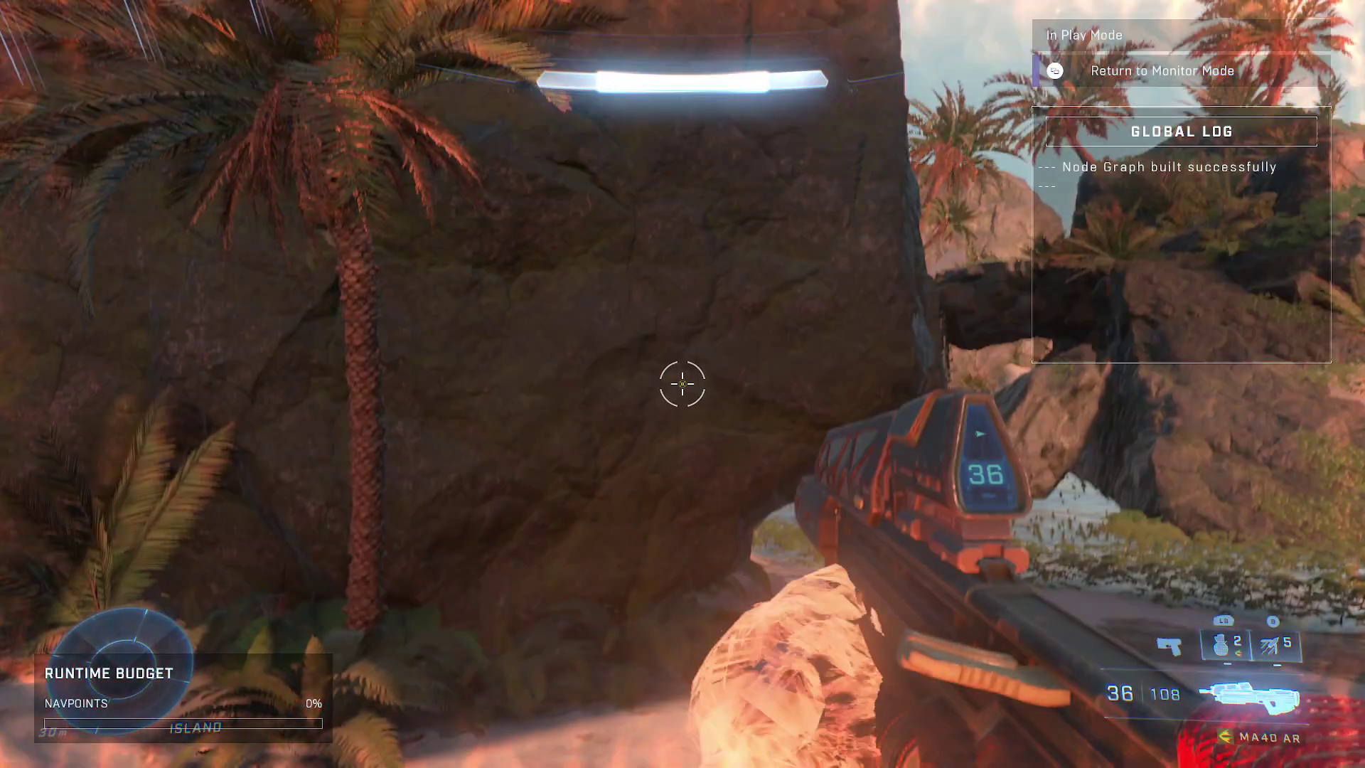
pyautogui.press('w')
pyautogui.press('w')
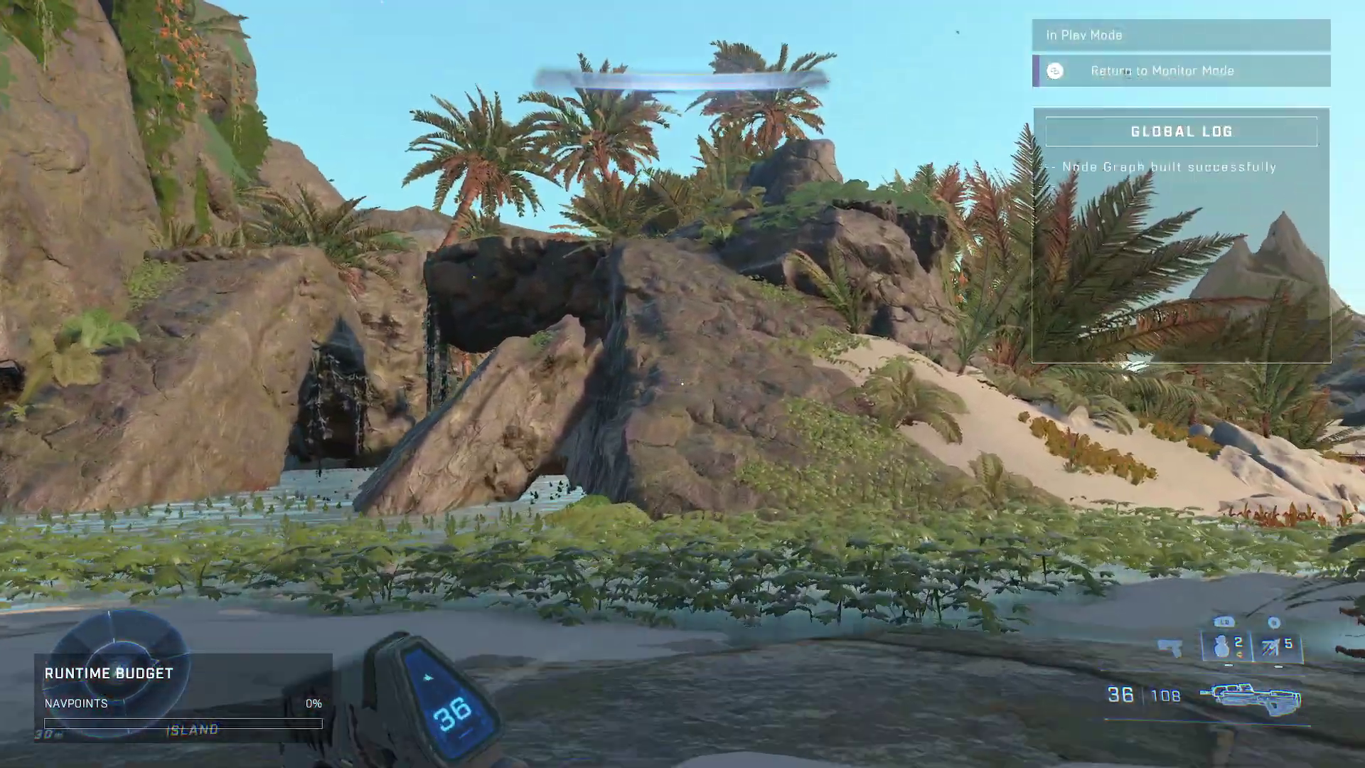
pyautogui.press('w')
pyautogui.press('space')
pyautogui.press('w')
pyautogui.press('w')
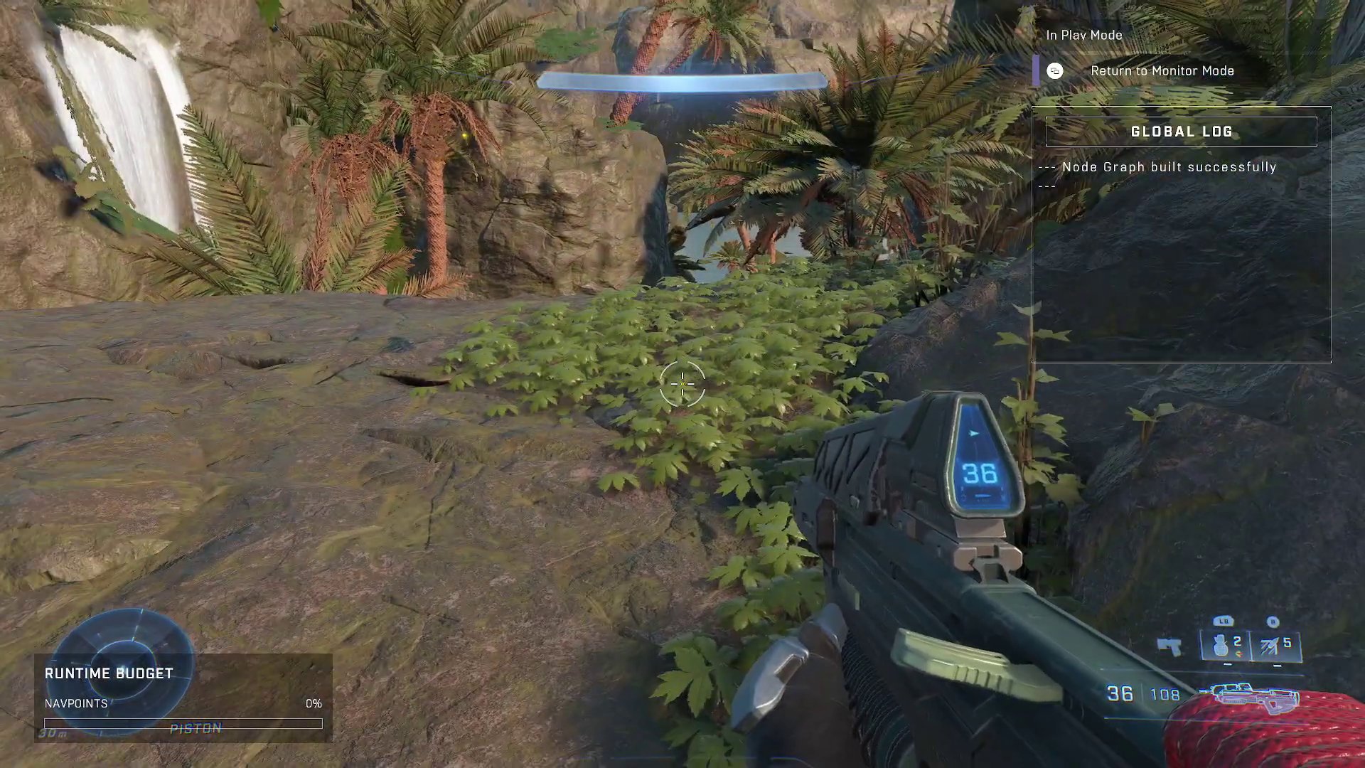
# Step: Walk around the top of the overhang rock to test which location name the overlapping volumes show
pyautogui.press('w')
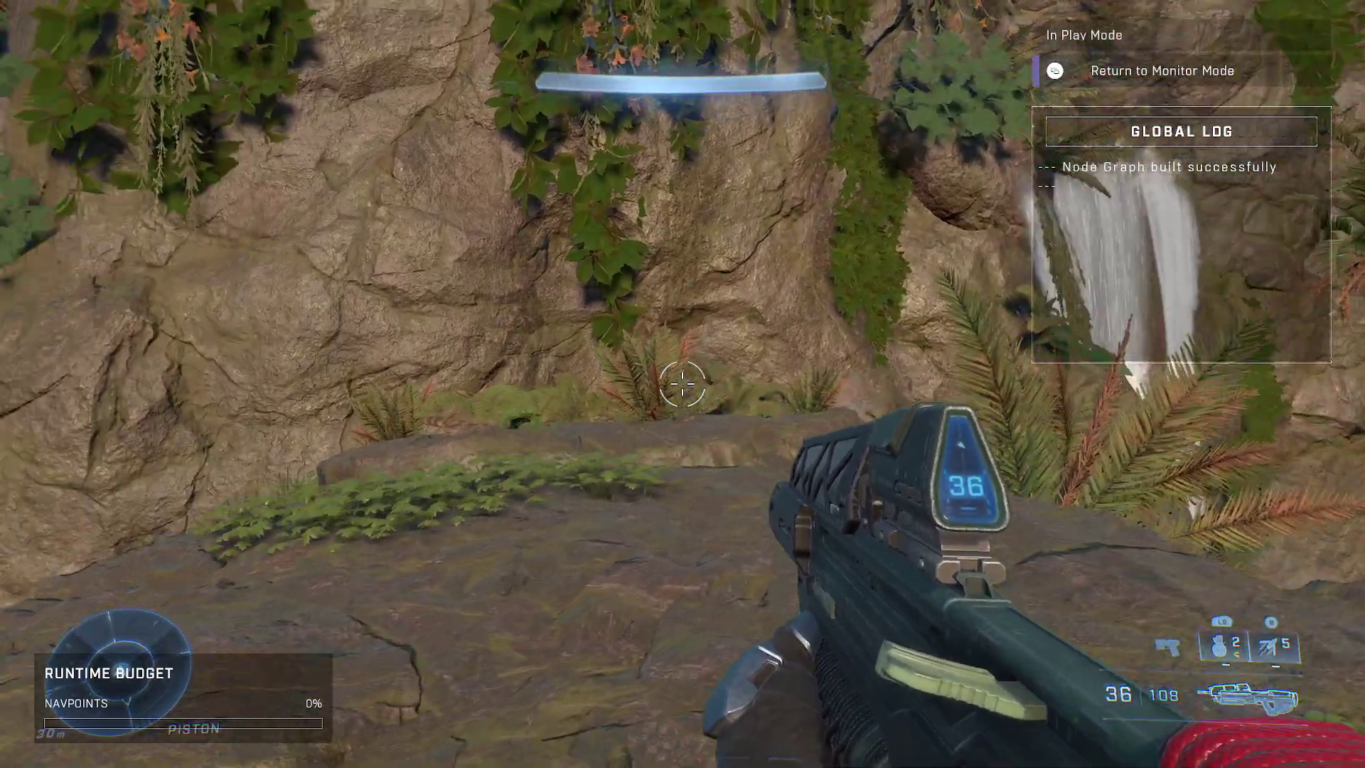
pyautogui.press('w')
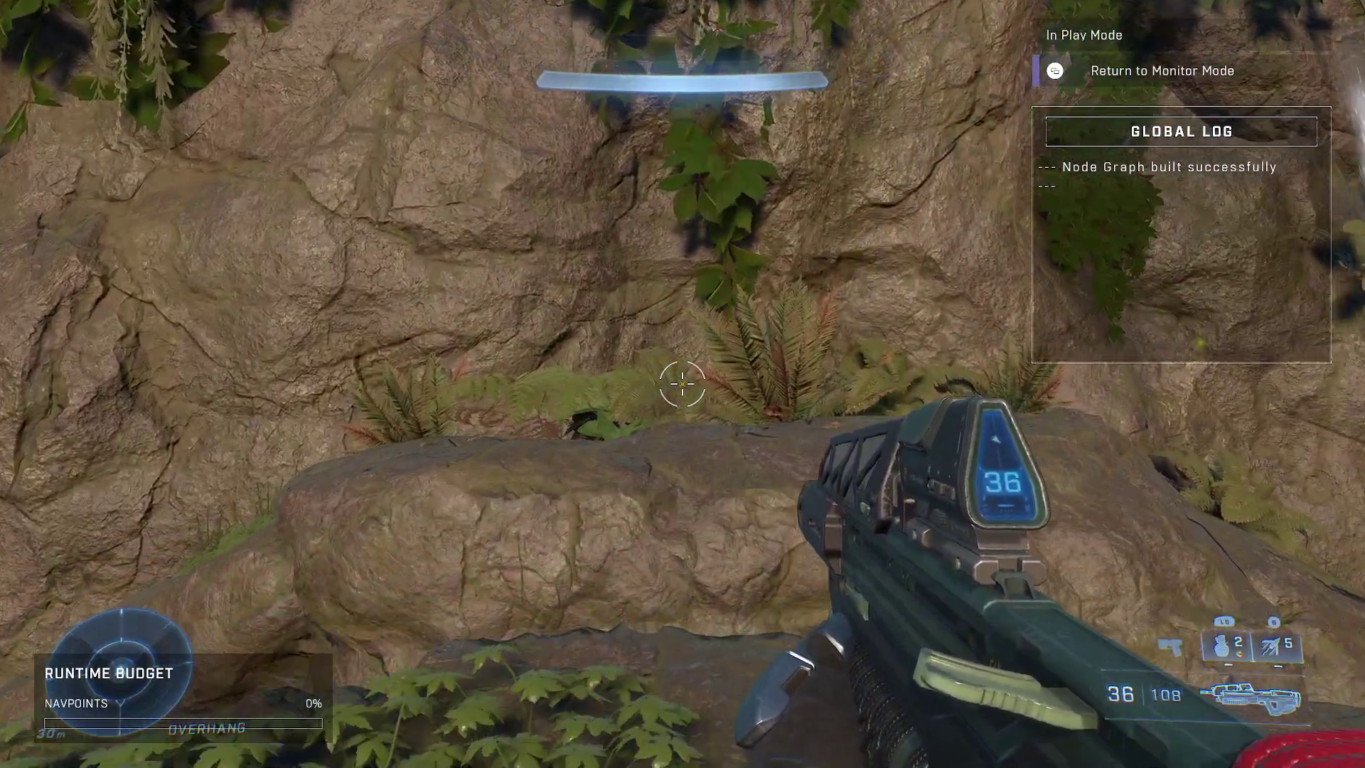
pyautogui.press('w')
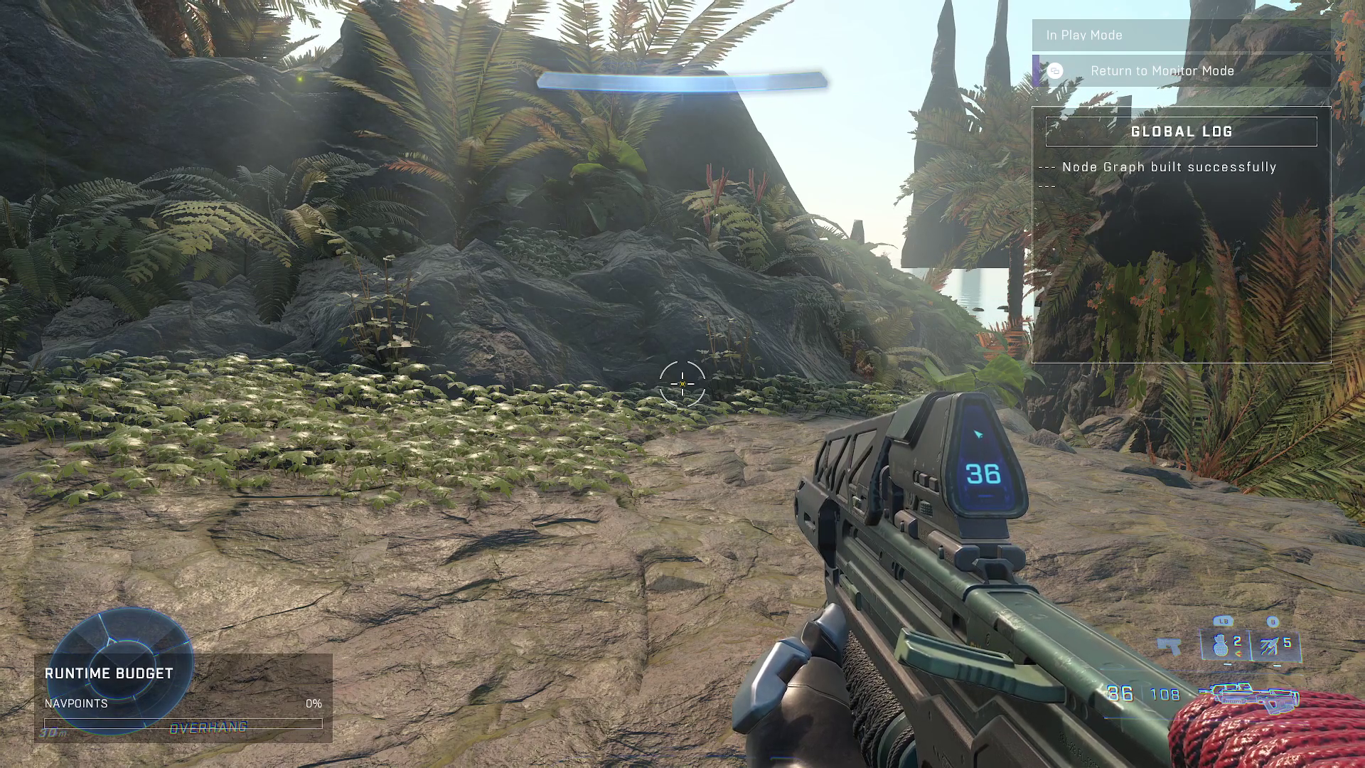
pyautogui.press('w')
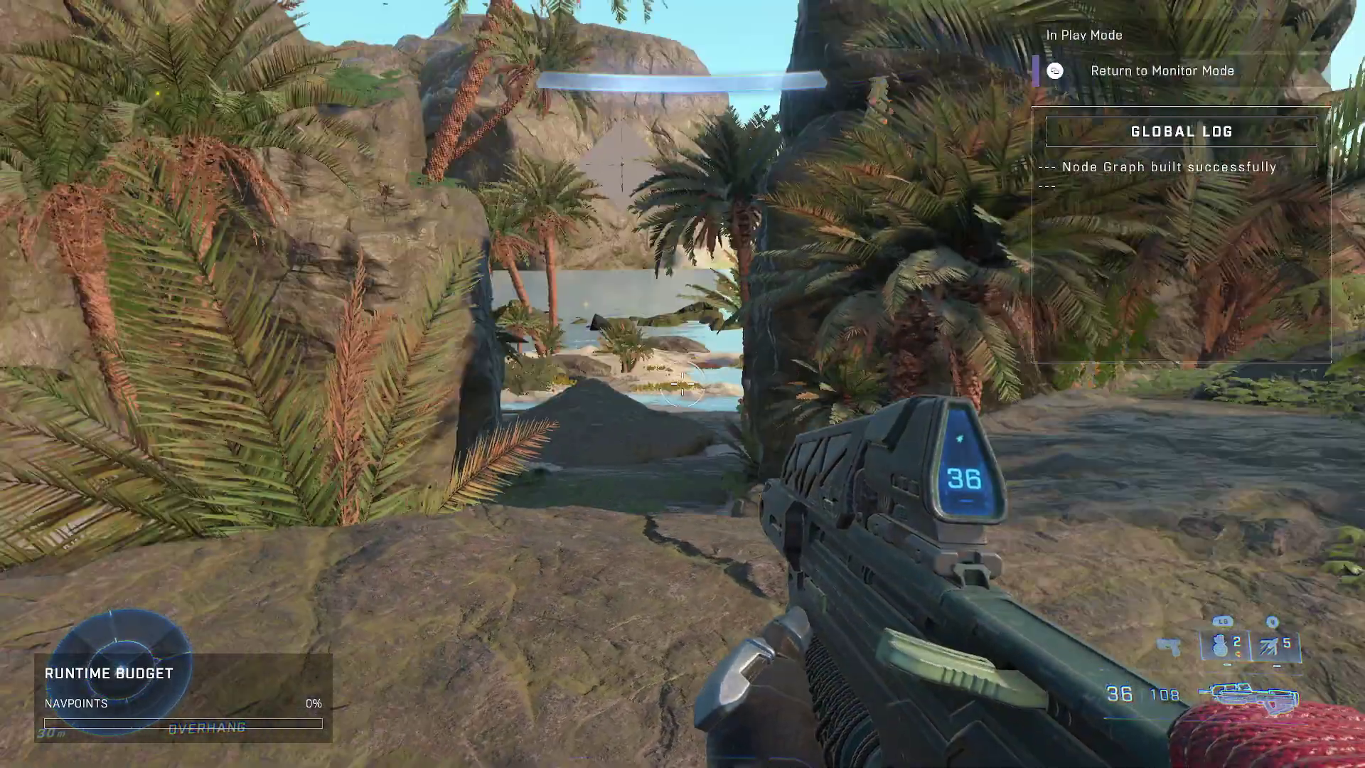
pyautogui.press('w')
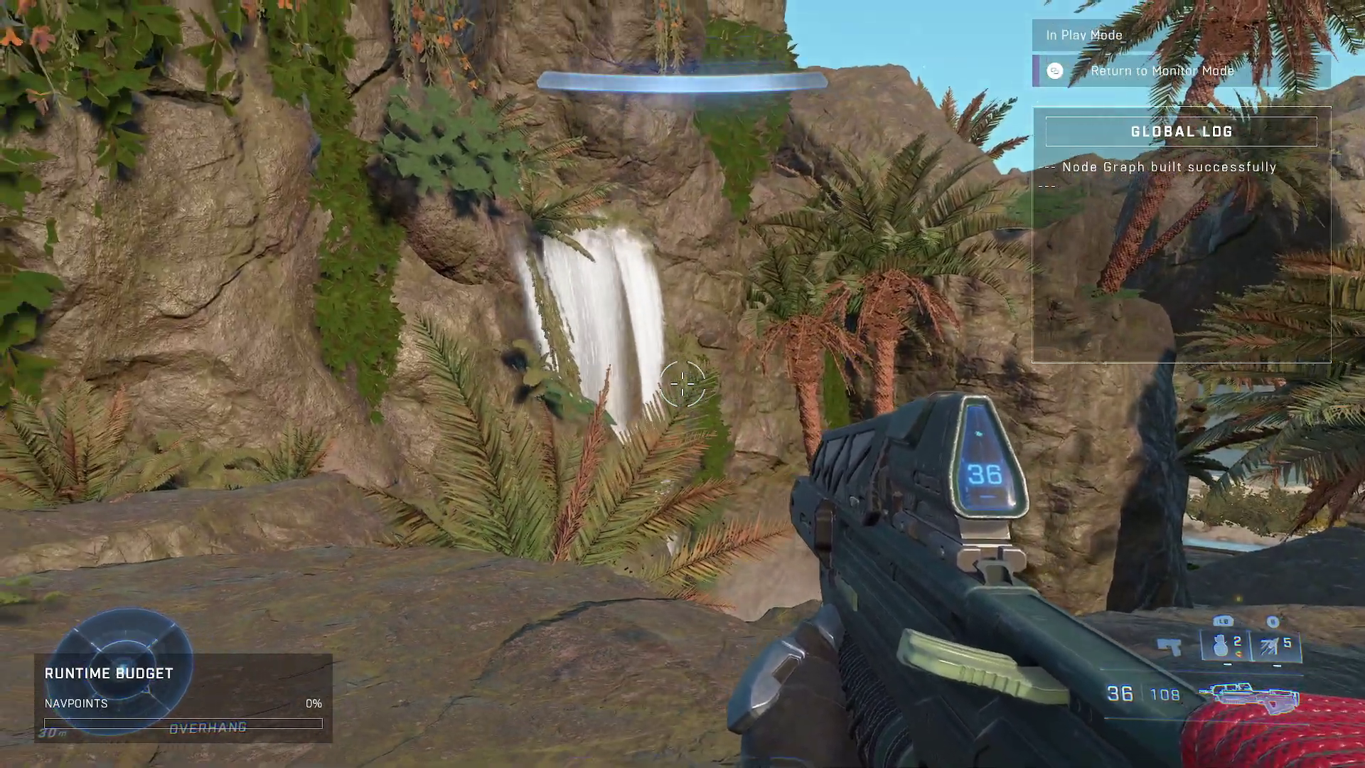
pyautogui.press('w')
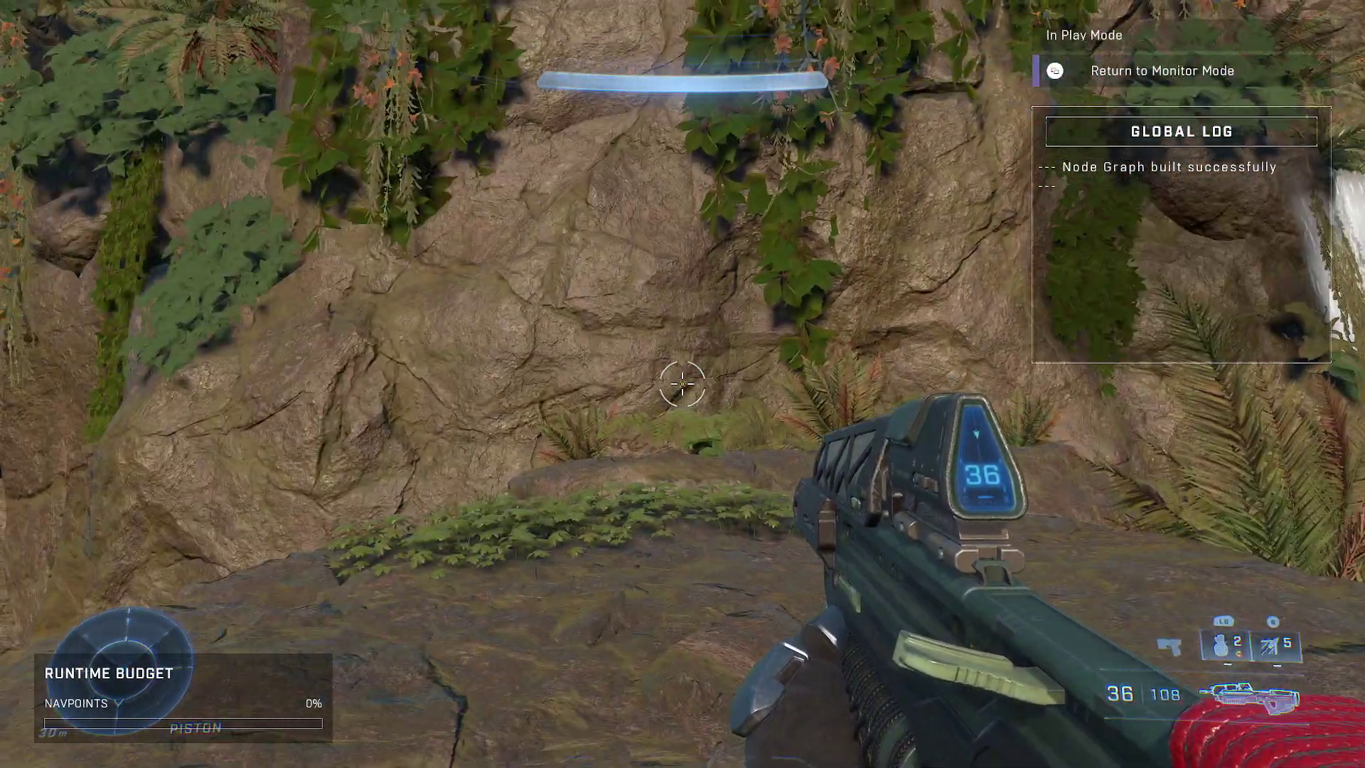